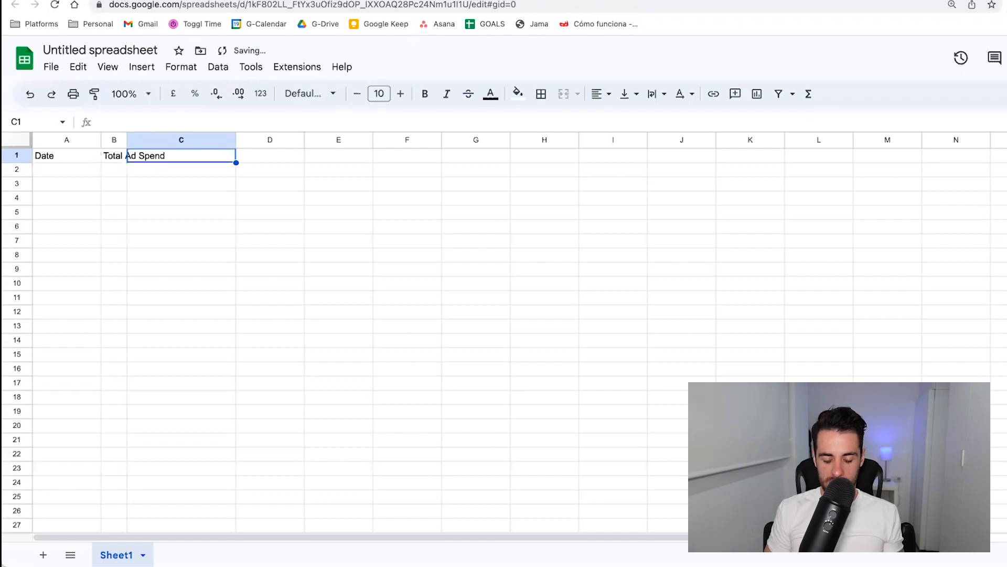
# Enter the header "MER" in C1 and "MER 1st Time Customers" in D1.
pyautogui.write('MEER')
pyautogui.press('BackSpace')
pyautogui.write('R')
pyautogui.press('Tab')
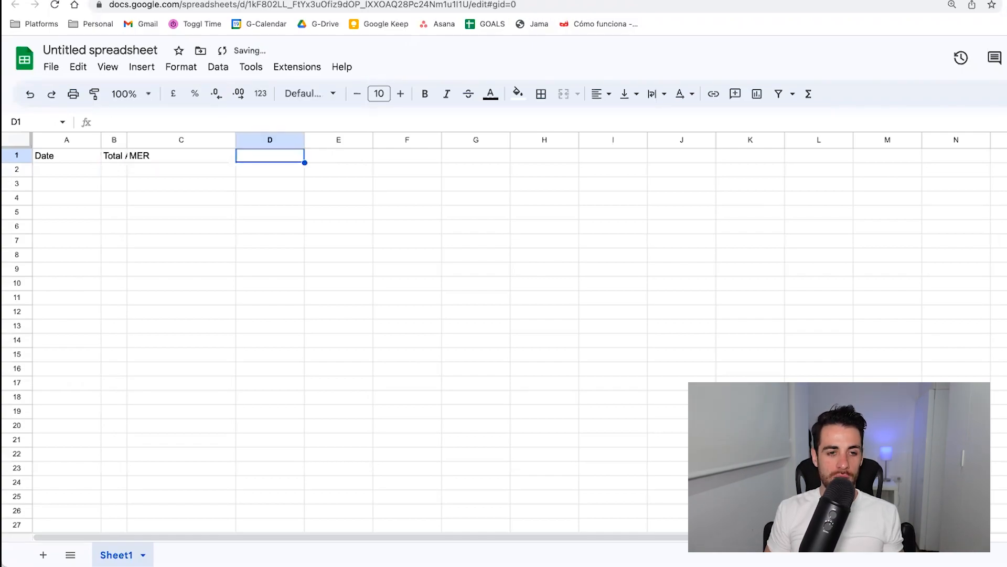
pyautogui.write('MER ')
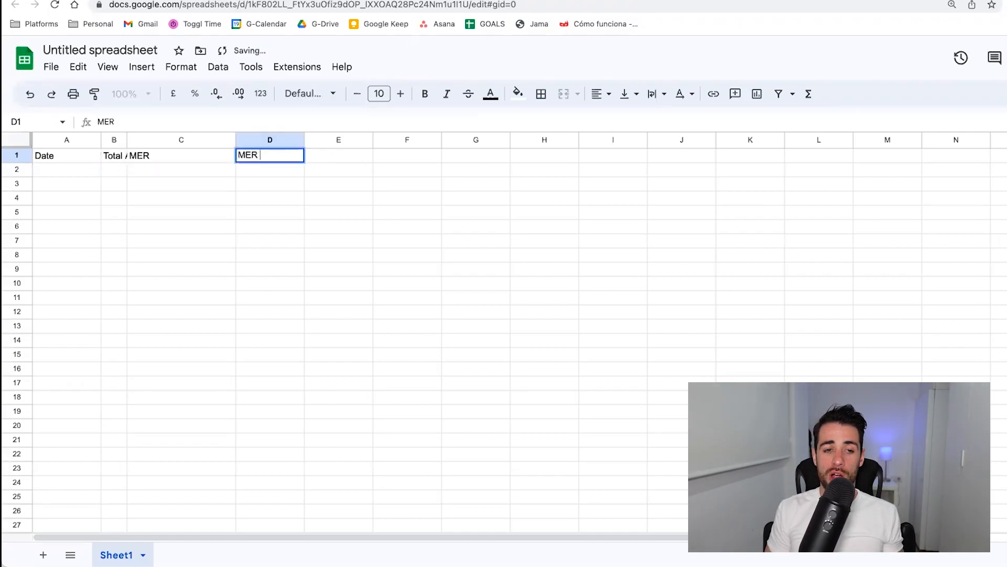
pyautogui.write('1st Ti')
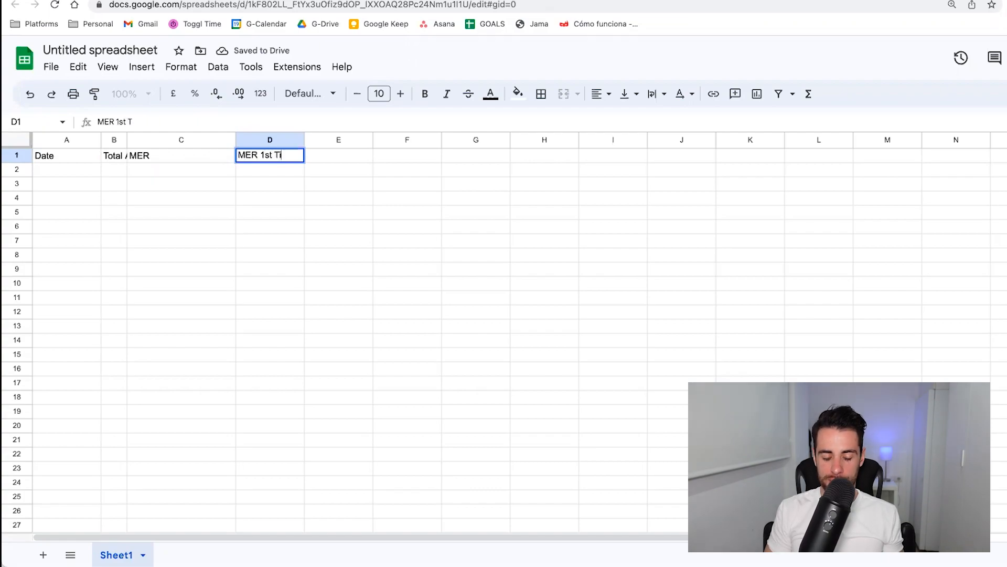
pyautogui.write('me Customers')
pyautogui.press('Return')
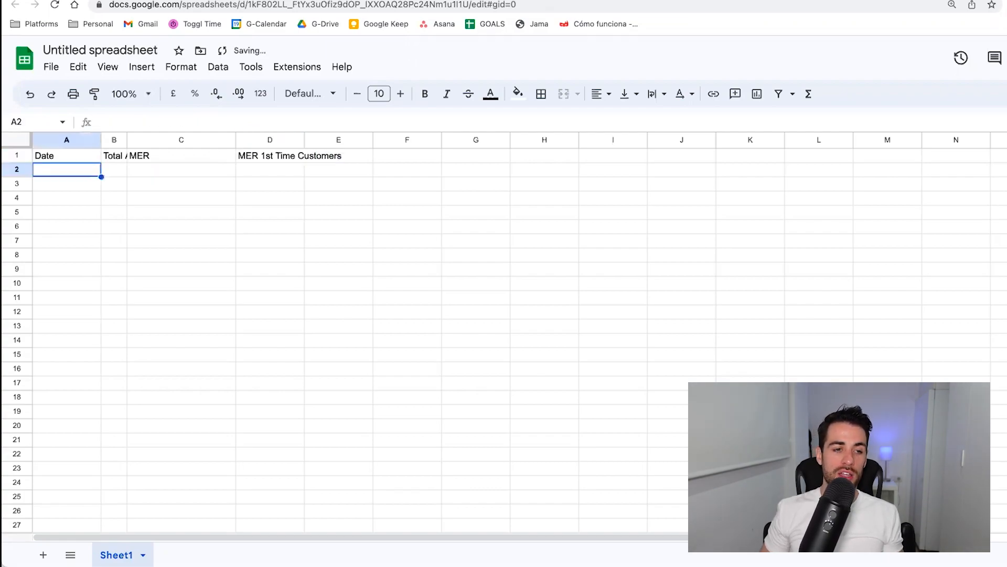
# Fit the widths of columns A through D to their header text.
pyautogui.moveTo(71, 140); pyautogui.dragTo(302, 137)
pyautogui.doubleClick(301, 136)
pyautogui.click(193, 192)
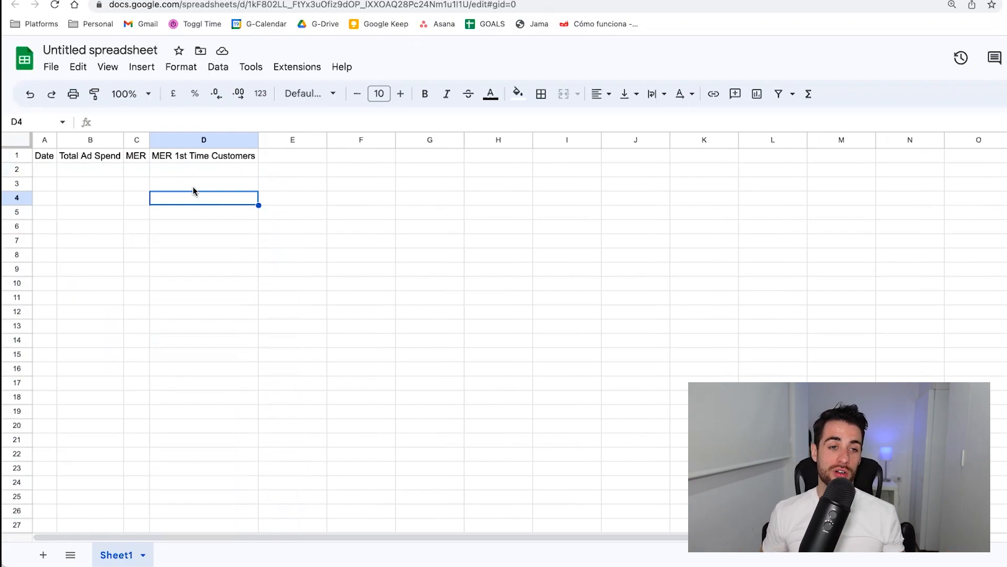
pyautogui.click(199, 157)
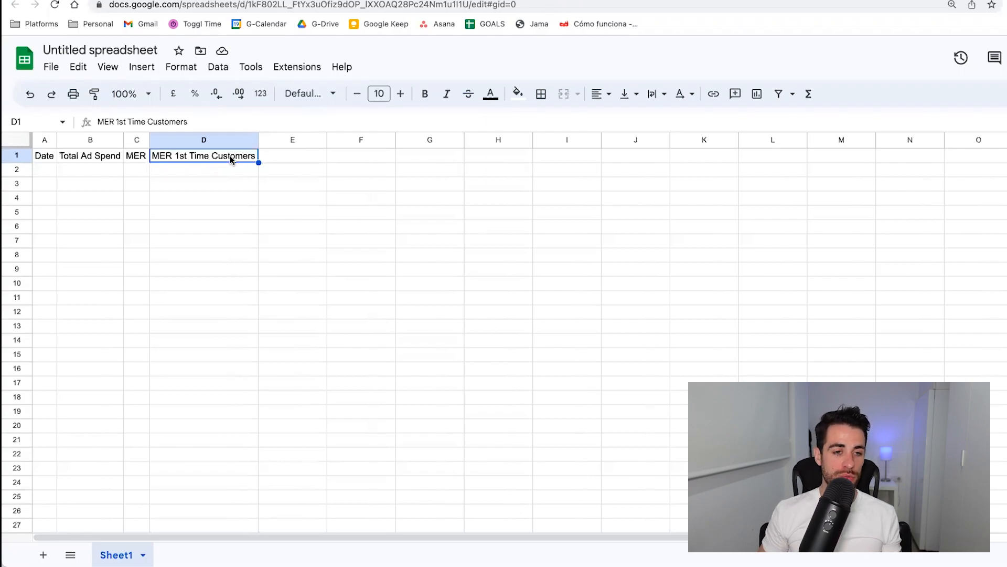
# Add the header "Total Sales" in E1.
pyautogui.click(279, 152)
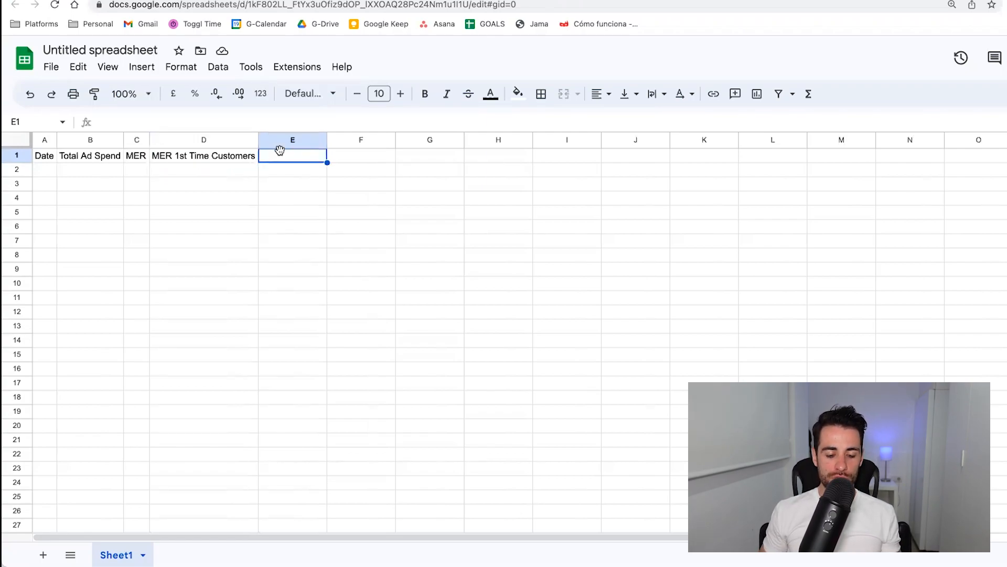
pyautogui.write('T')
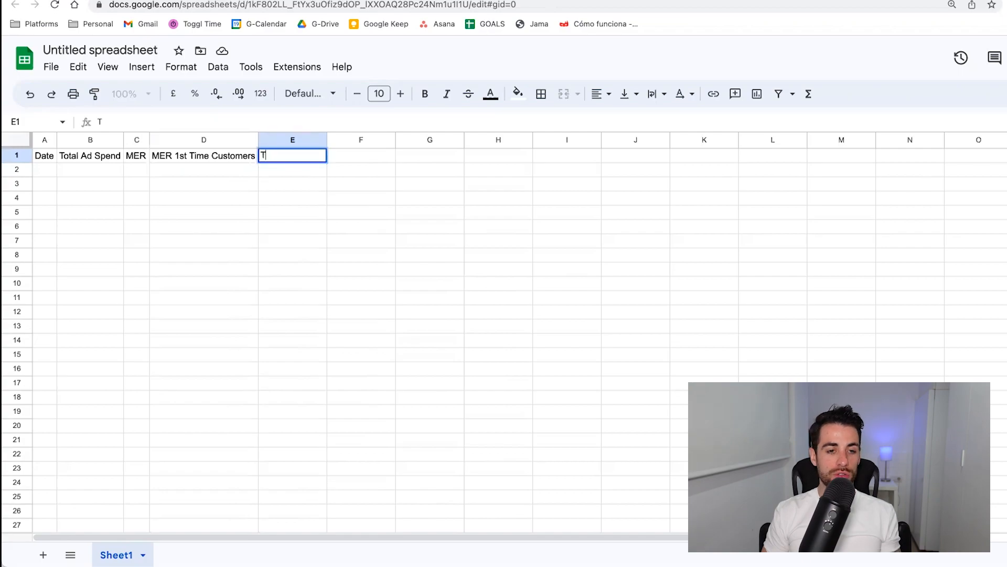
pyautogui.write('otal')
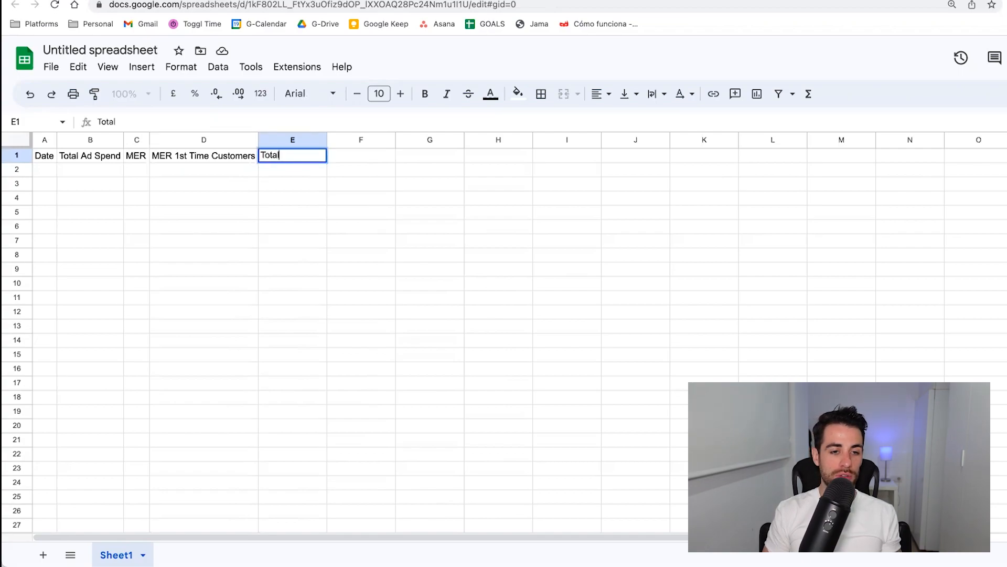
pyautogui.write(' Sales')
pyautogui.press('Tab')
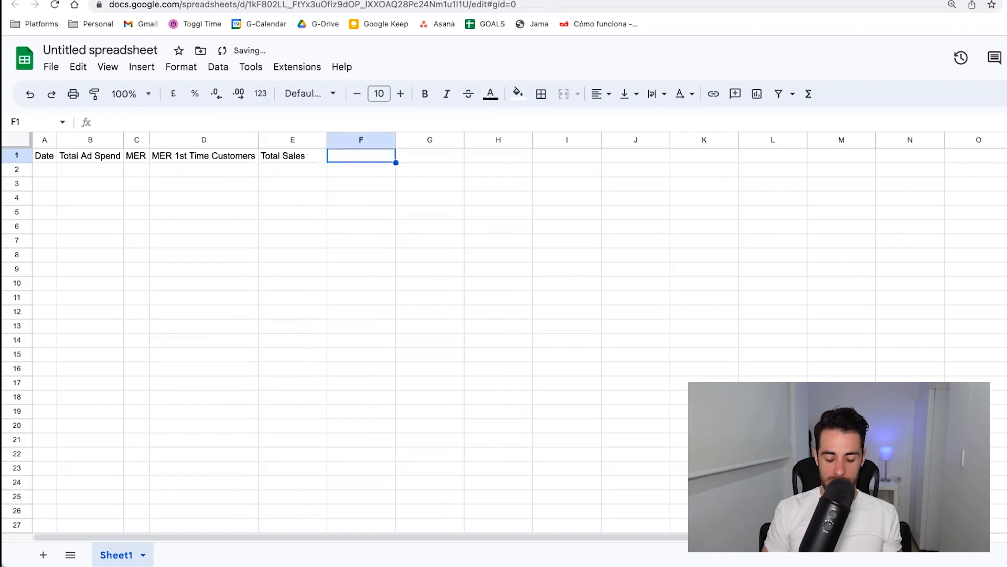
# Add the header "Total Sales 1st Time Customer" in F1 and fit column F to its text.
pyautogui.write('Total Sales')
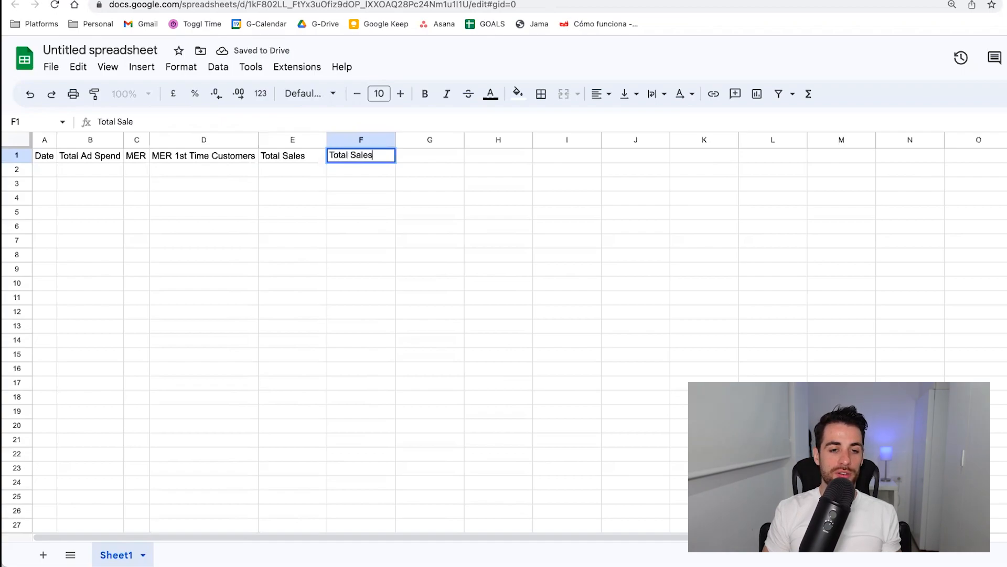
pyautogui.write(' 1st Time Customer')
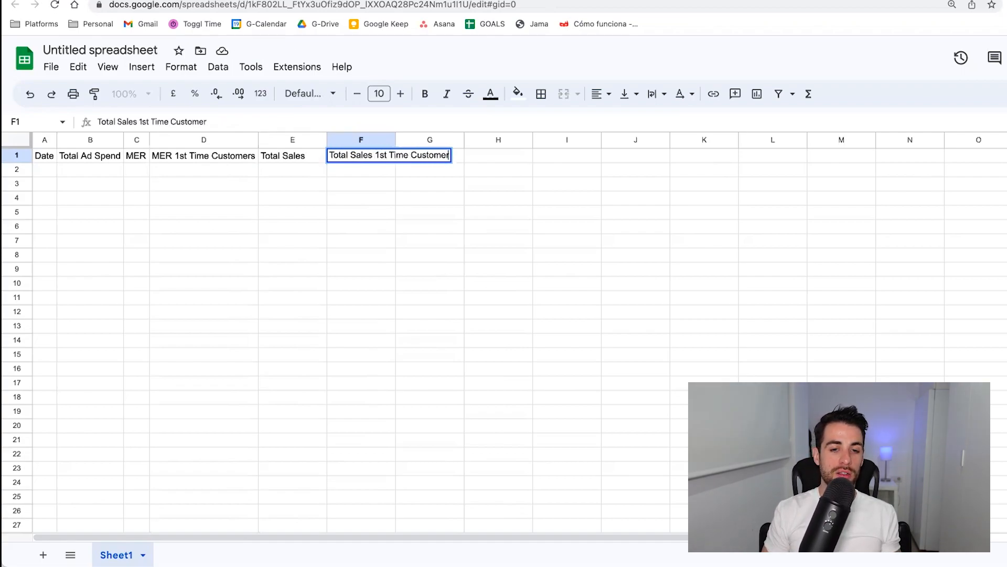
pyautogui.press('Tab')
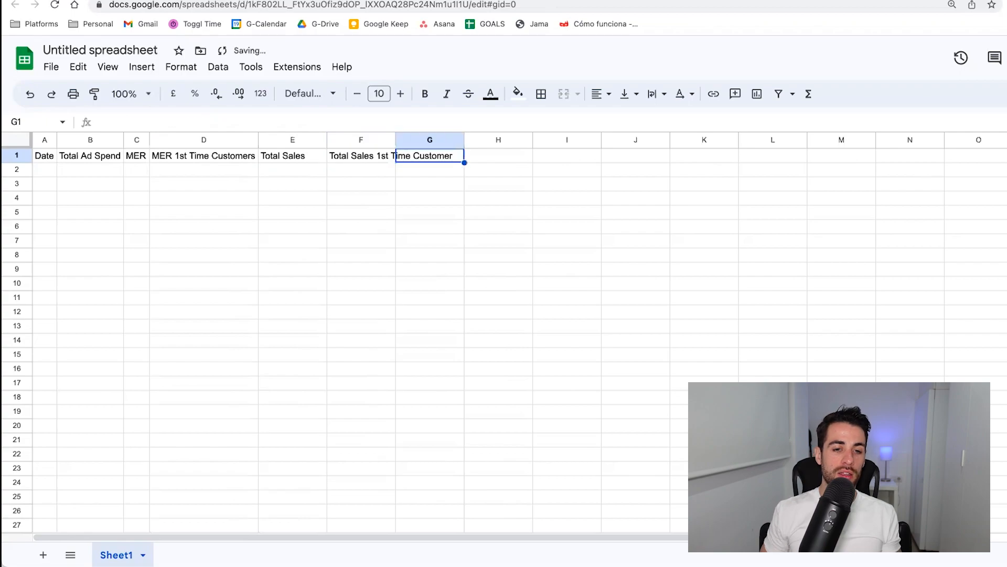
pyautogui.doubleClick(396, 140)
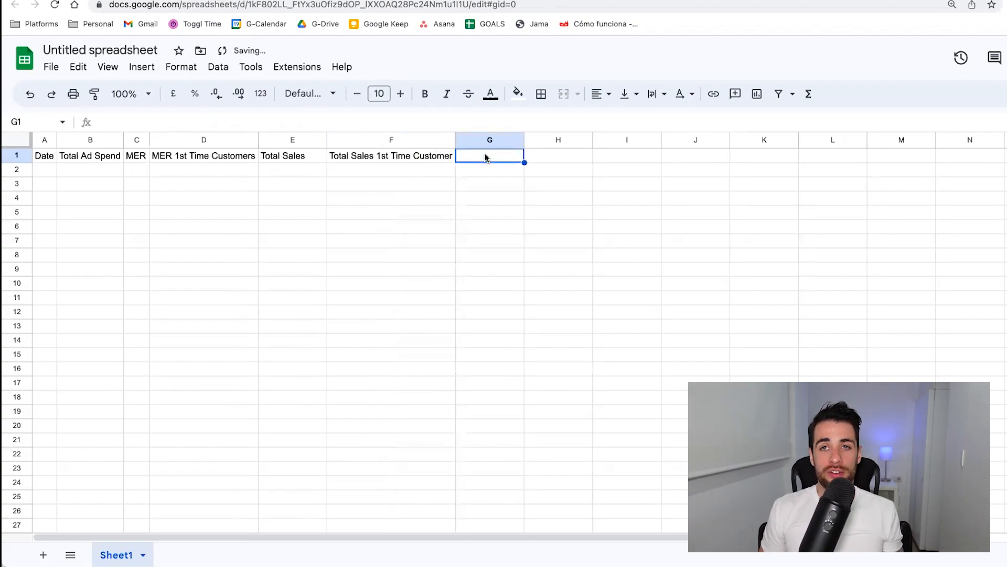
# Enter the headers "FB Ad Spend" in G1 and "Google Ad Spend" in H1.
pyautogui.write('Goo')
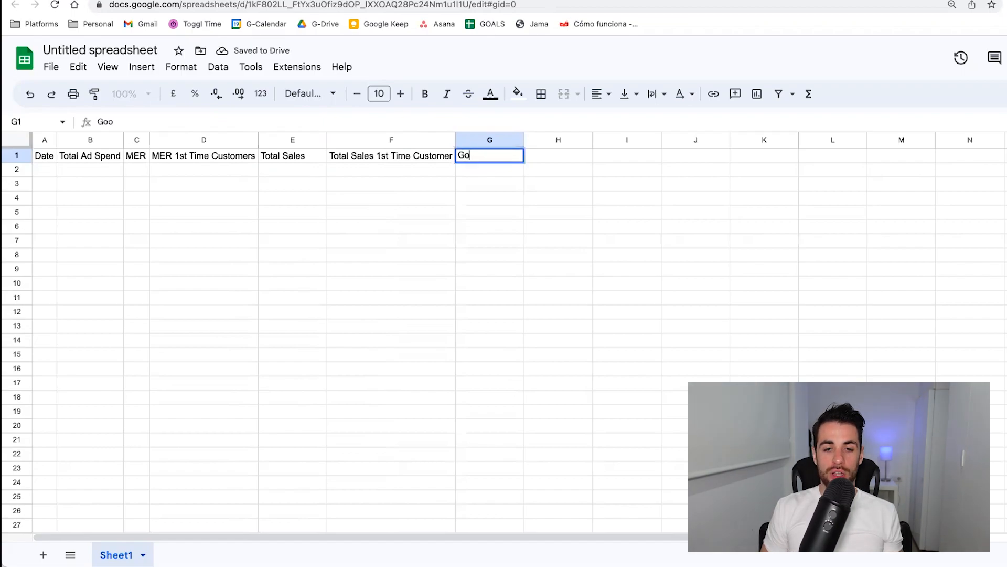
pyautogui.press('BackSpace')
pyautogui.press('BackSpace')
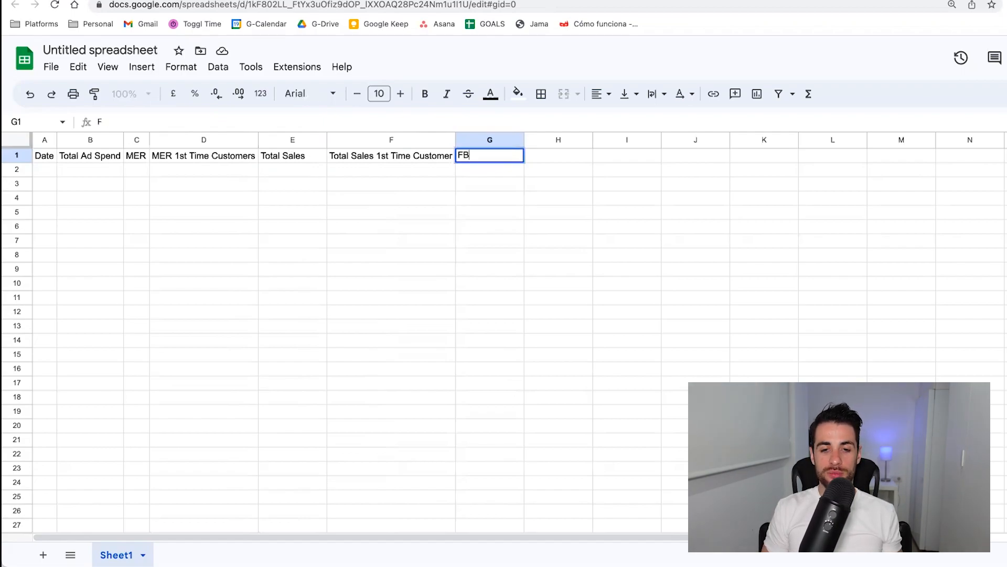
pyautogui.write('FB Ad Spend')
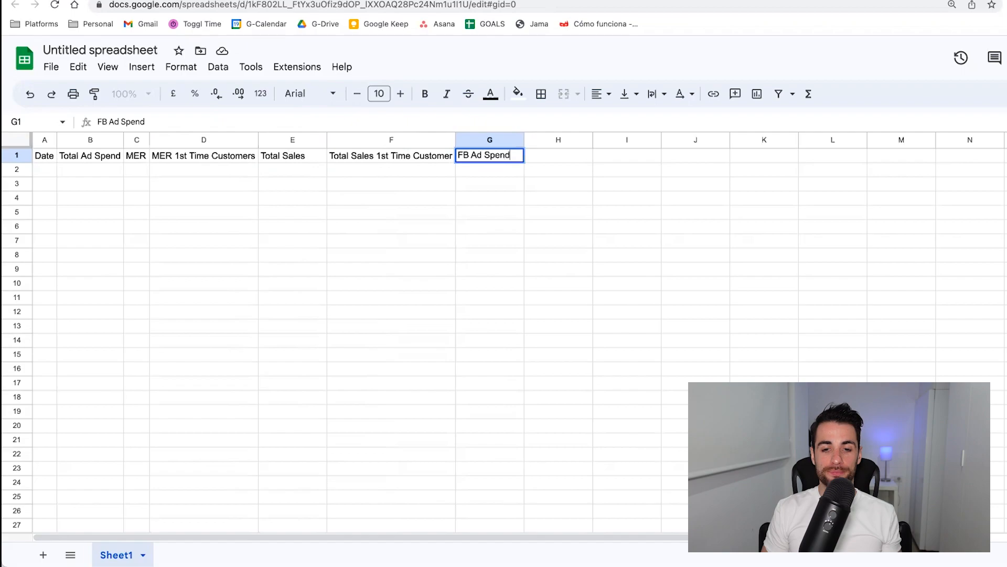
pyautogui.press('Tab')
pyautogui.write('Google Ad')
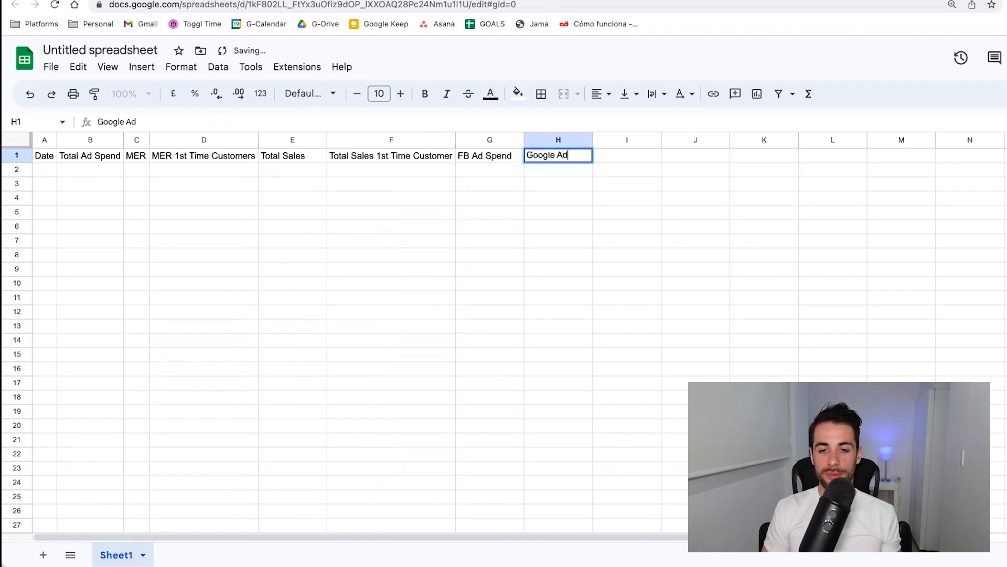
pyautogui.write(' Spend')
pyautogui.press('Return')
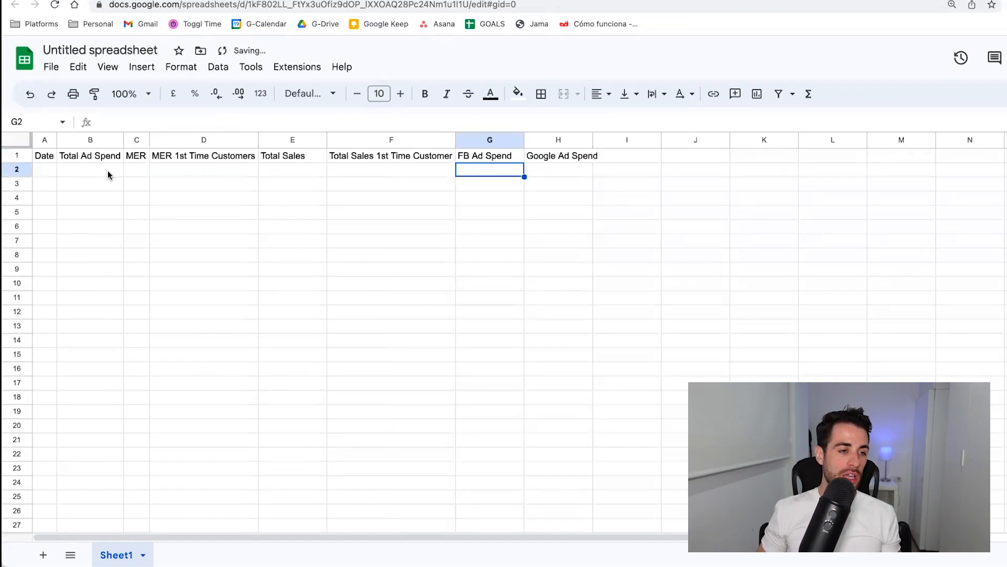
# Enter the date 03/20/2023 in A2 and fit column A to its content.
pyautogui.click(50, 173)
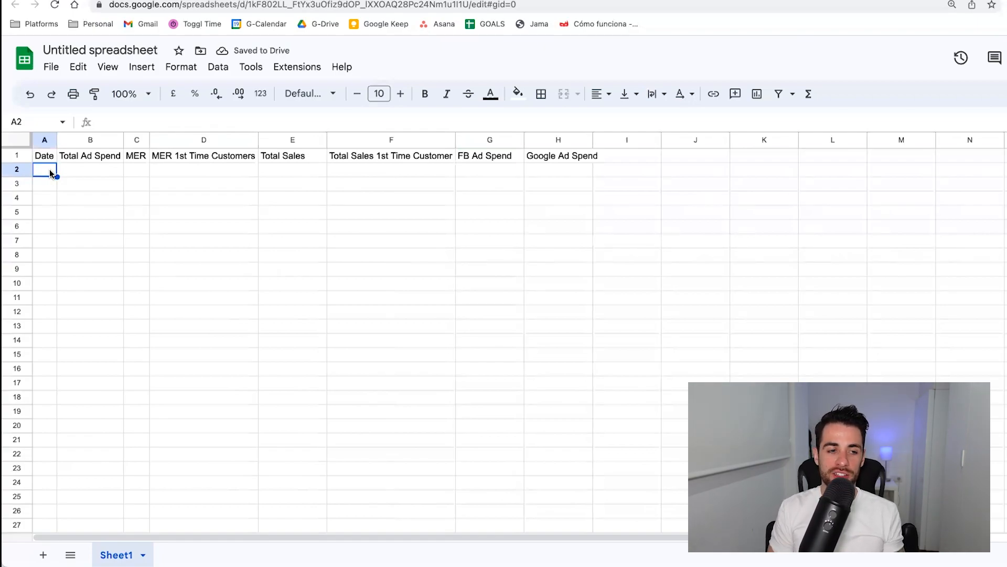
pyautogui.write('2')
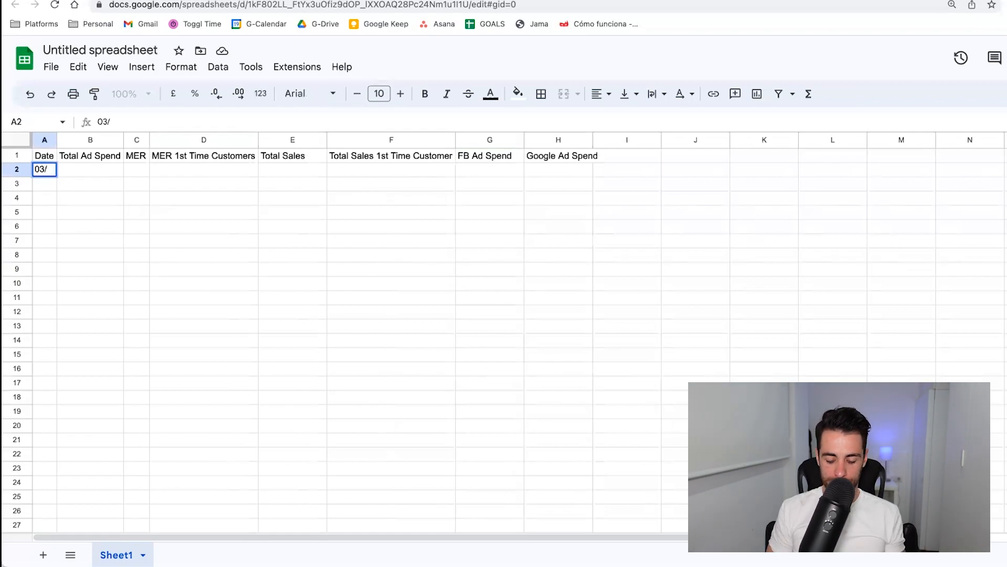
pyautogui.write('3/20/')
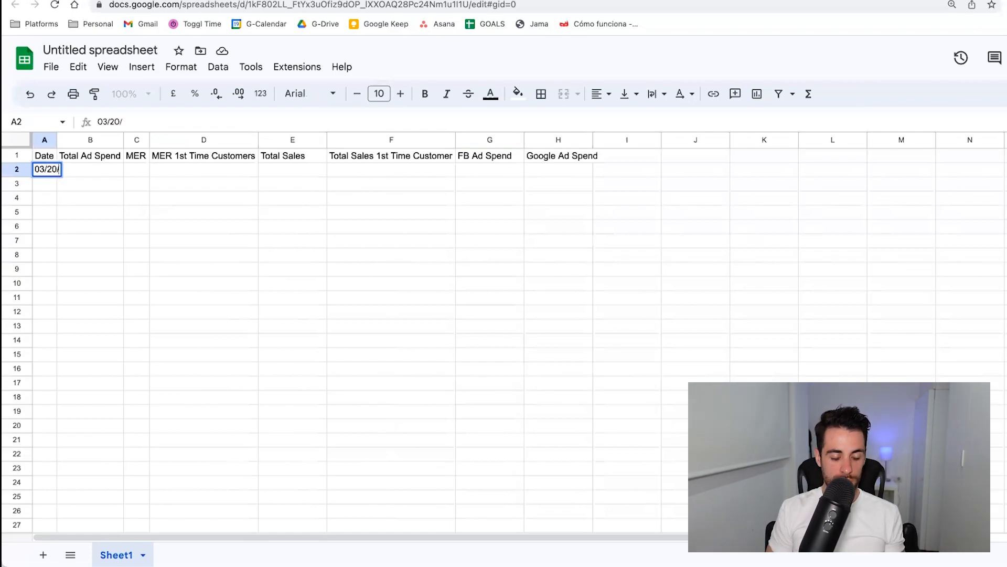
pyautogui.write('2023')
pyautogui.press('Return')
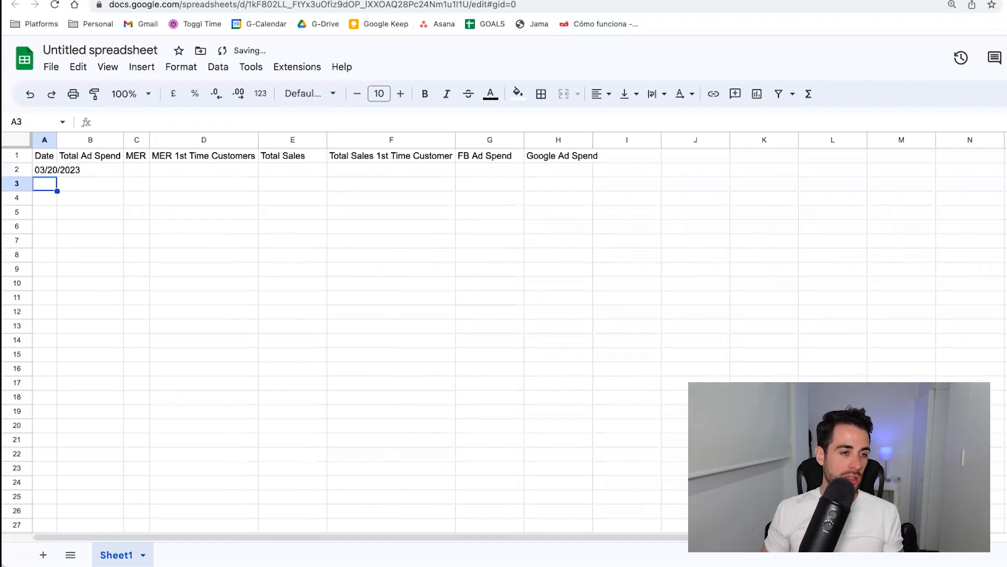
pyautogui.doubleClick(57, 139)
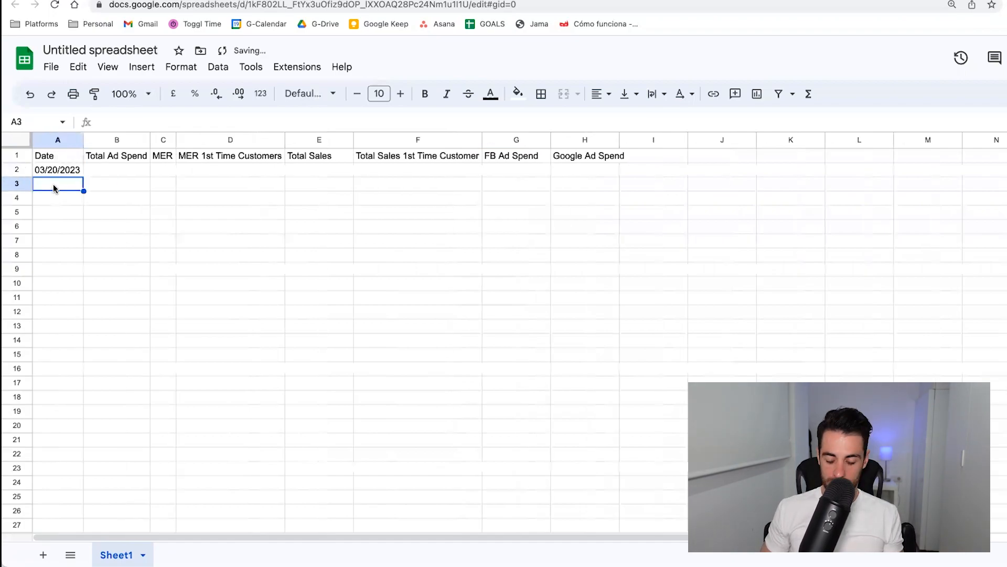
# Enter the formula =A2+1 in A3 to calculate the following day's date.
pyautogui.write('=')
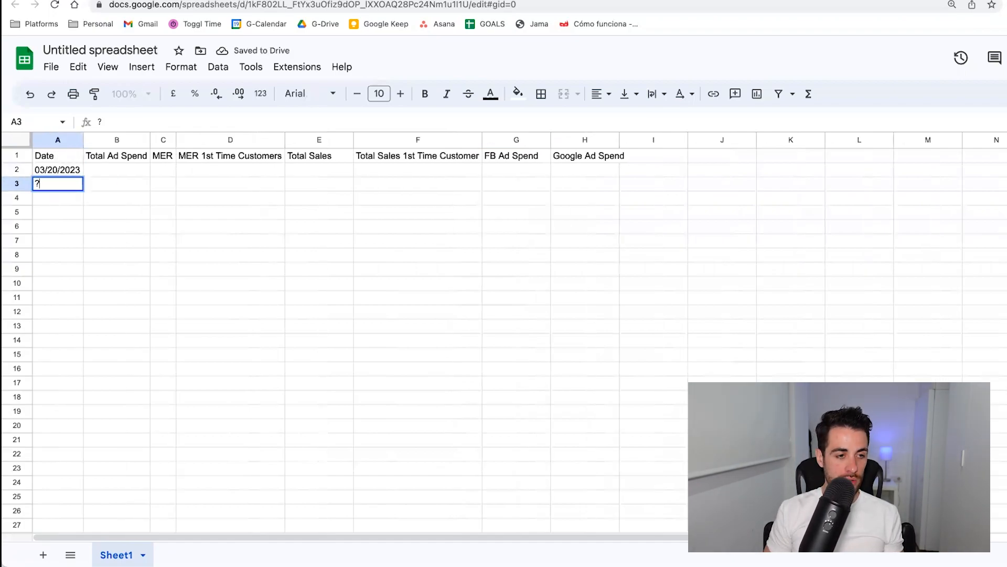
pyautogui.write('A2')
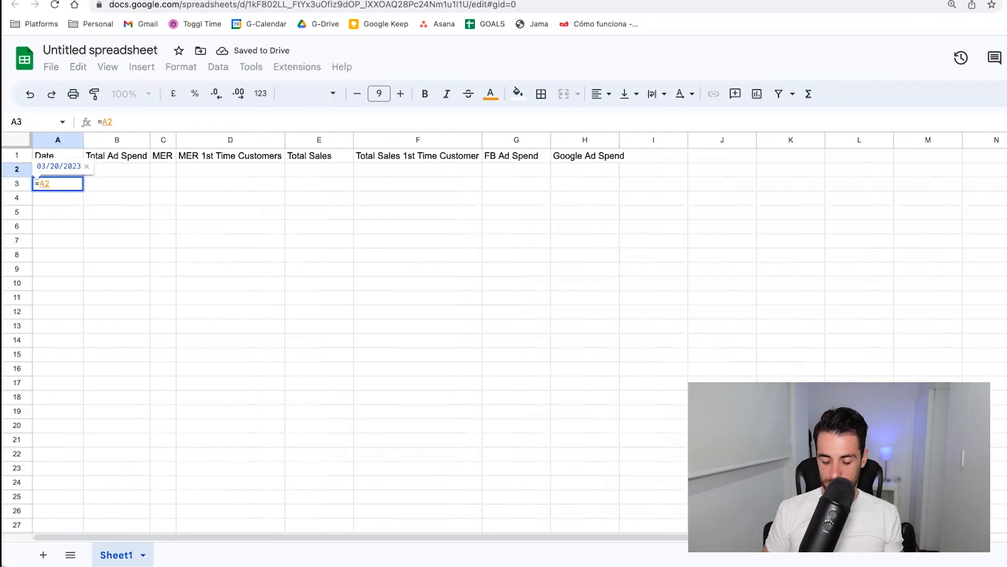
pyautogui.press('Return')
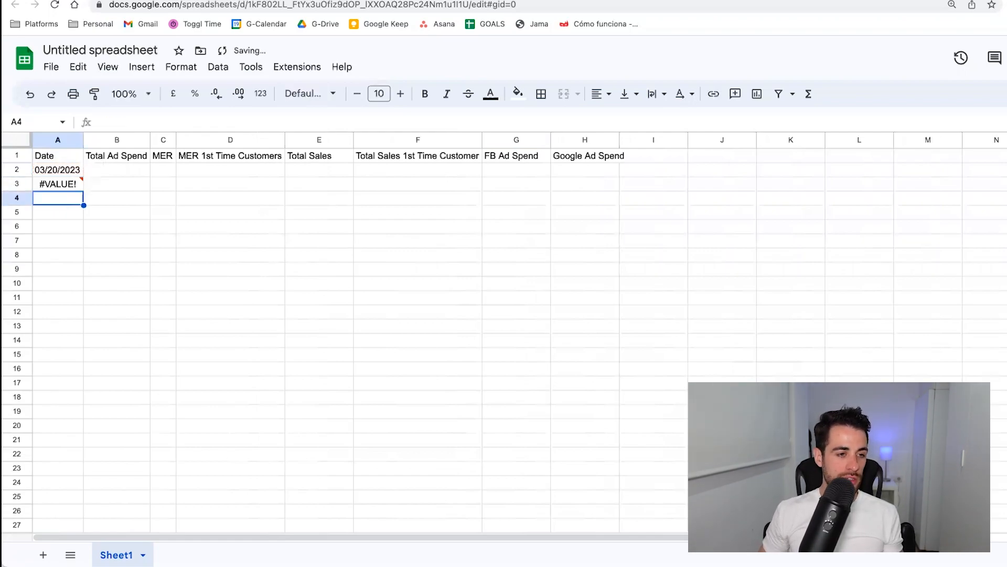
# Rewrite the date in A2 in day-first format as 20/03/2023.
pyautogui.click(35, 185)
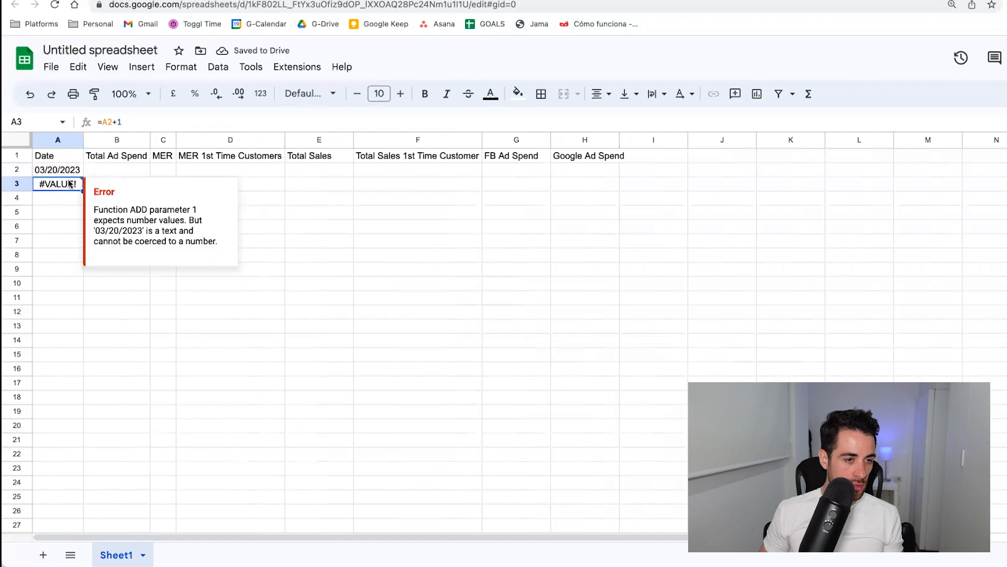
pyautogui.doubleClick(71, 185)
pyautogui.press('Escape')
pyautogui.click(70, 172)
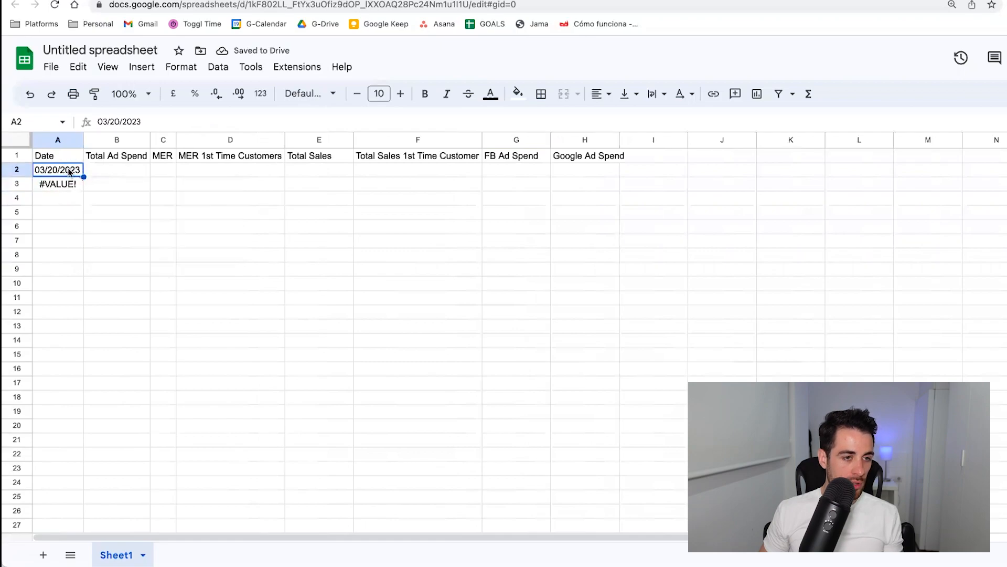
pyautogui.click(118, 121)
pyautogui.moveTo(110, 121); pyautogui.dragTo(97, 121)
pyautogui.press('BackSpace')
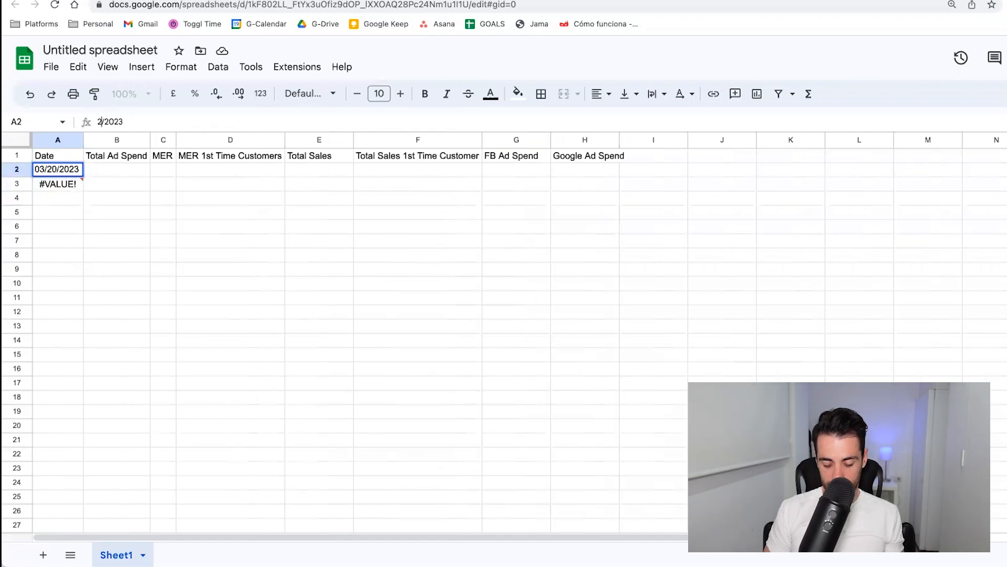
pyautogui.write('03/')
pyautogui.press('Return')
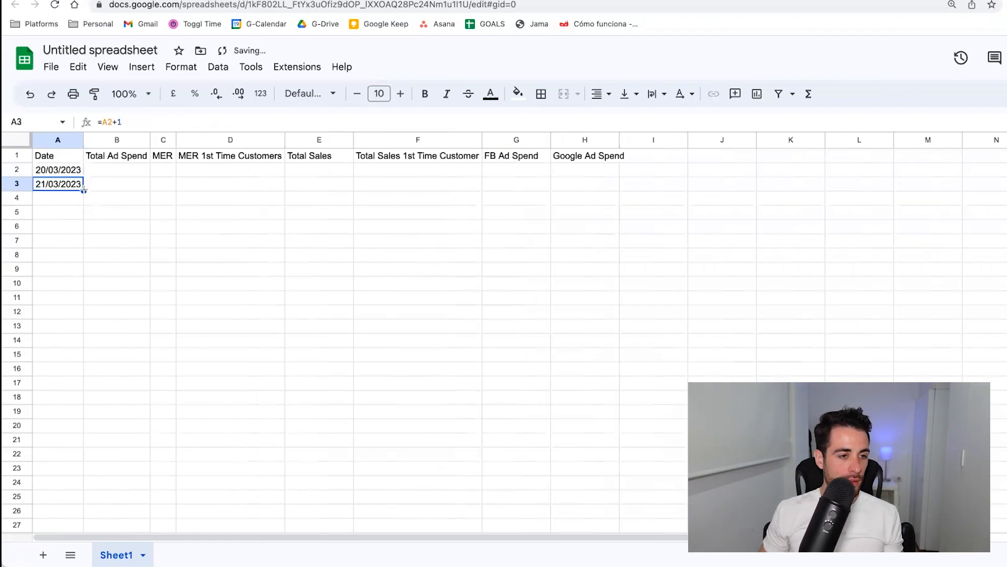
# Fill the next-day date formula from A3 down to A8 to complete a week of dates.
pyautogui.moveTo(84, 189); pyautogui.dragTo(81, 257)
pyautogui.click(103, 226)
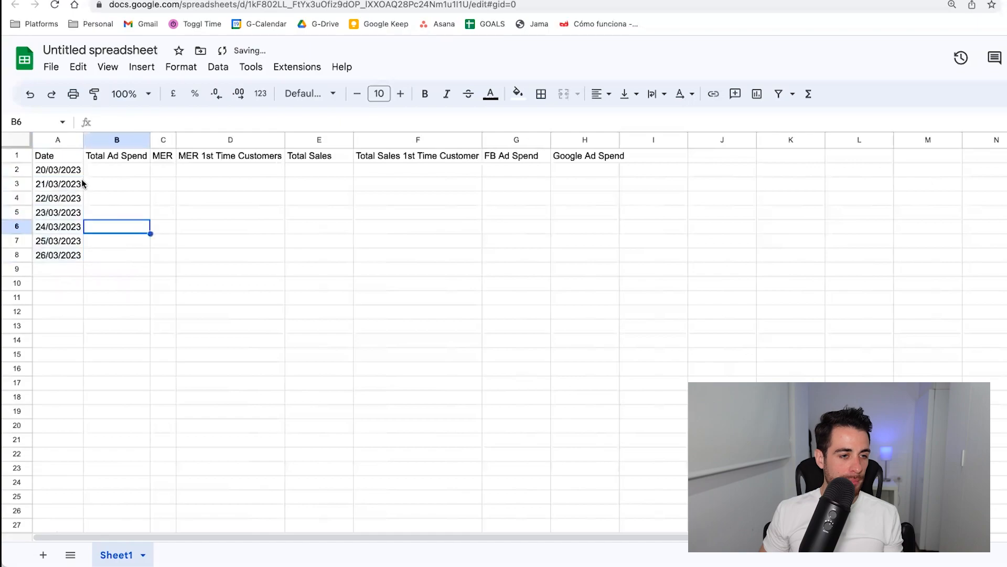
pyautogui.moveTo(68, 170); pyautogui.dragTo(74, 255)
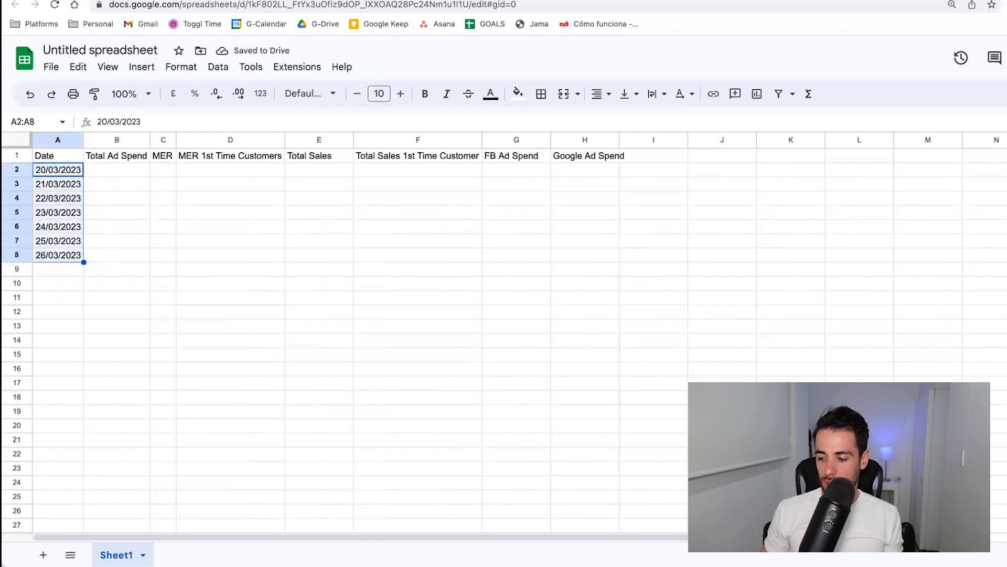
pyautogui.click(791, 369)
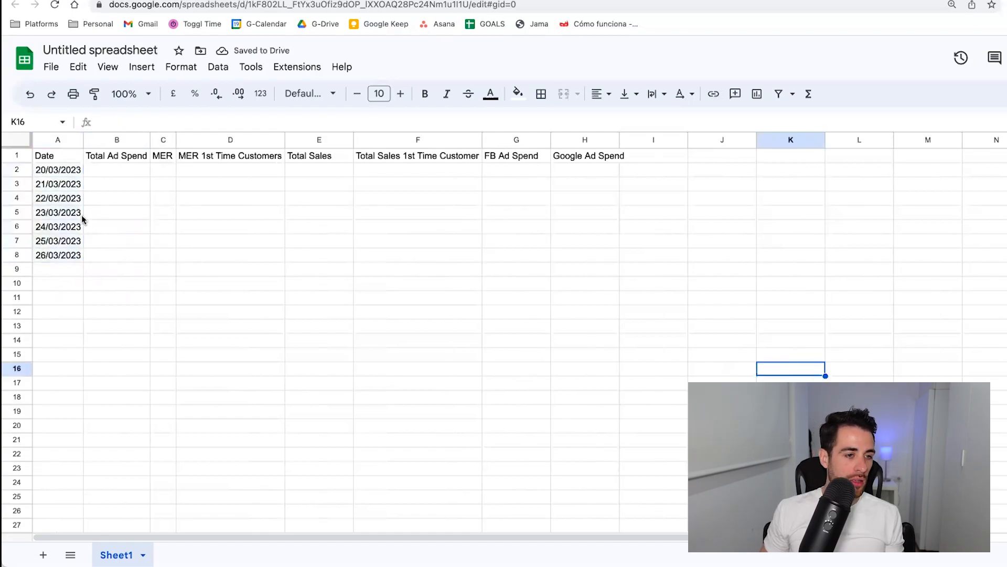
pyautogui.click(45, 269)
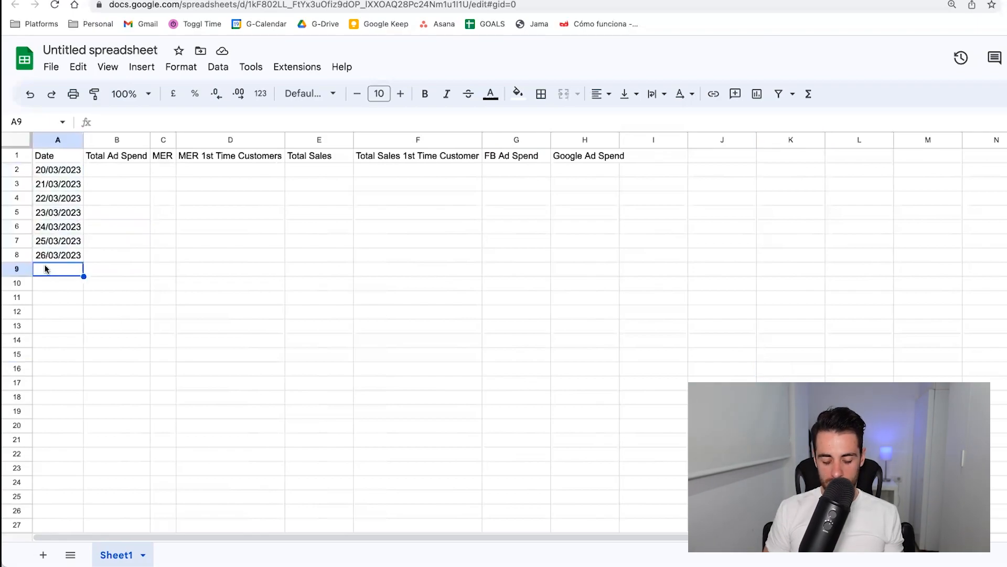
# Enter the label Week 1 Total in A9 and fit column A to its content.
pyautogui.write('Week 1 T')
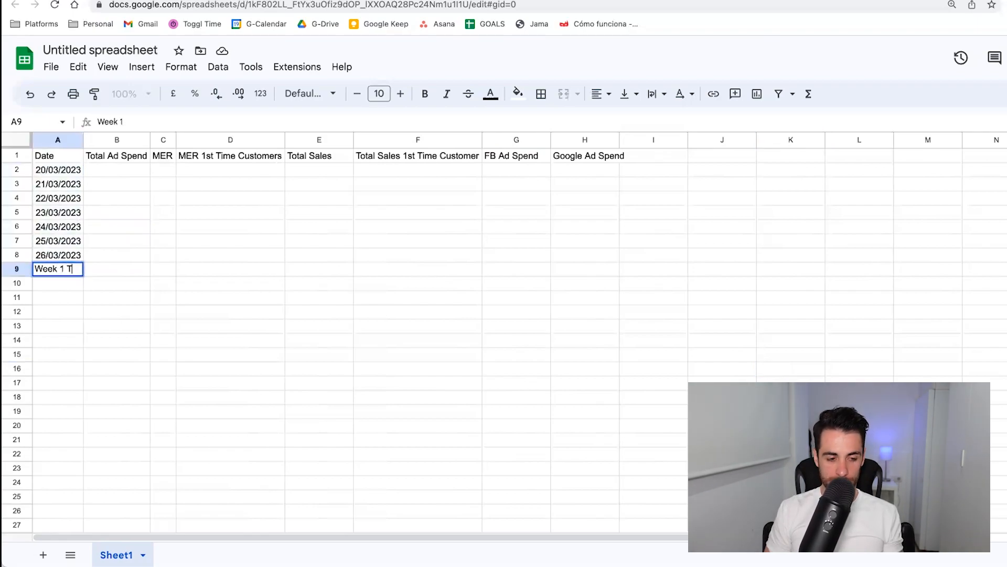
pyautogui.write('otal')
pyautogui.press('Return')
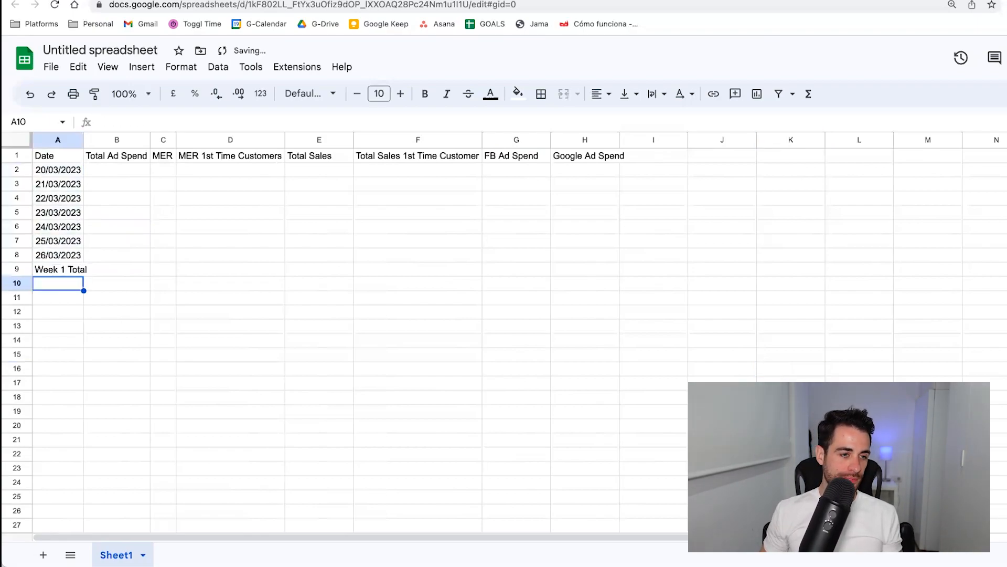
pyautogui.doubleClick(84, 139)
pyautogui.click(112, 227)
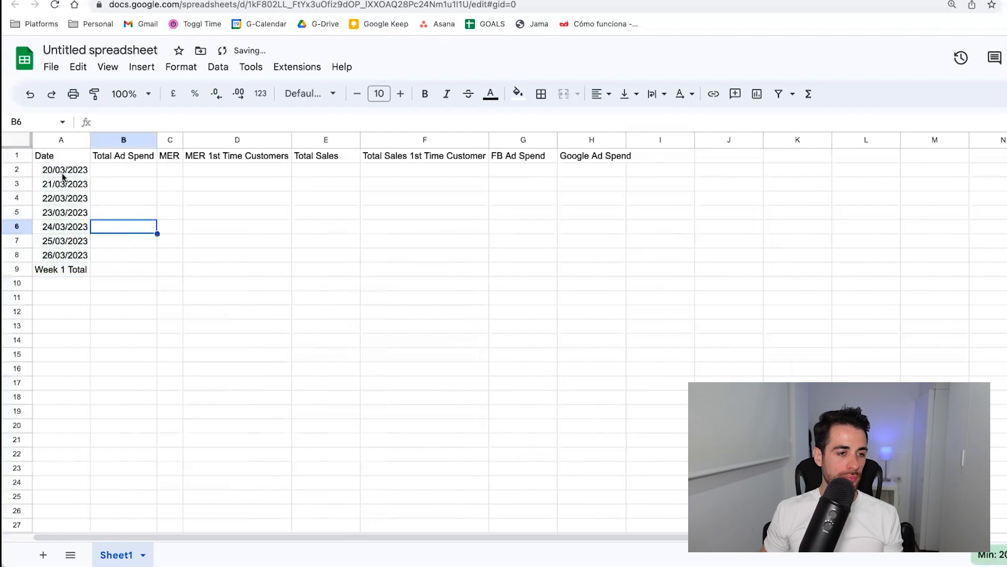
# Make the whole header row 1 bold.
pyautogui.click(17, 156)
pyautogui.click(425, 94)
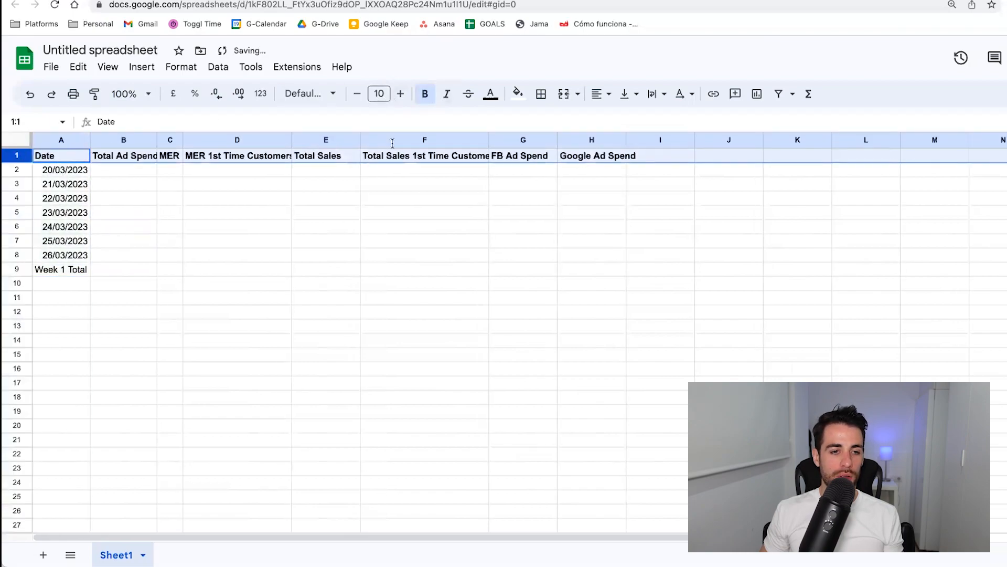
pyautogui.click(287, 255)
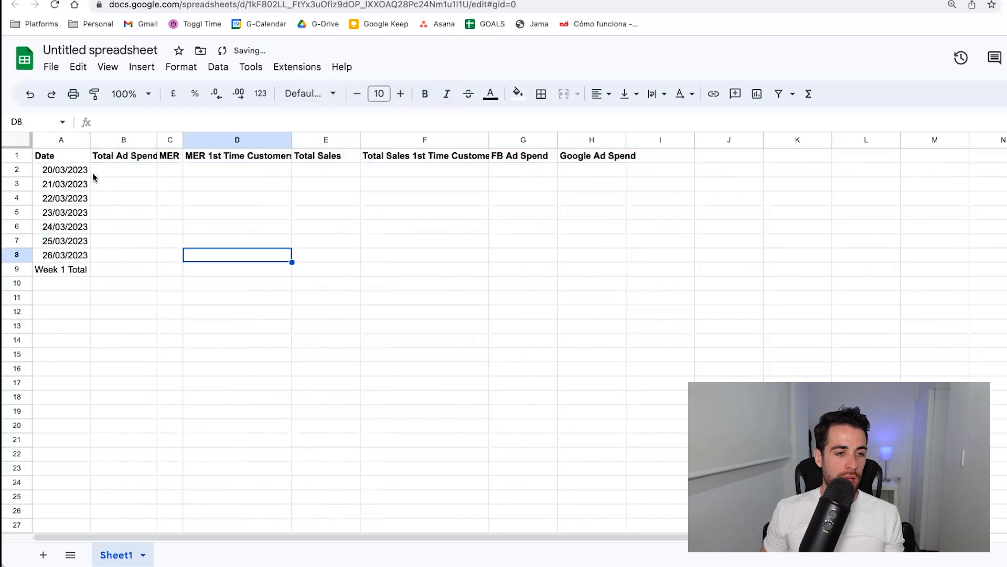
# Fill the Total Ad Spend, MER and MER 1st Time Customers headers in B1:D1 with yellow.
pyautogui.moveTo(109, 157); pyautogui.dragTo(252, 156)
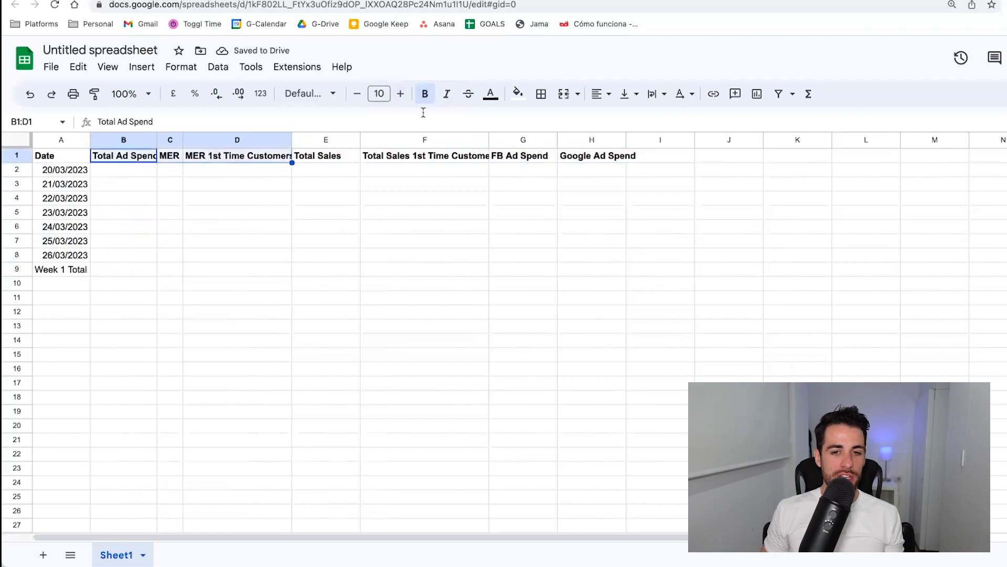
pyautogui.click(518, 93)
pyautogui.click(555, 156)
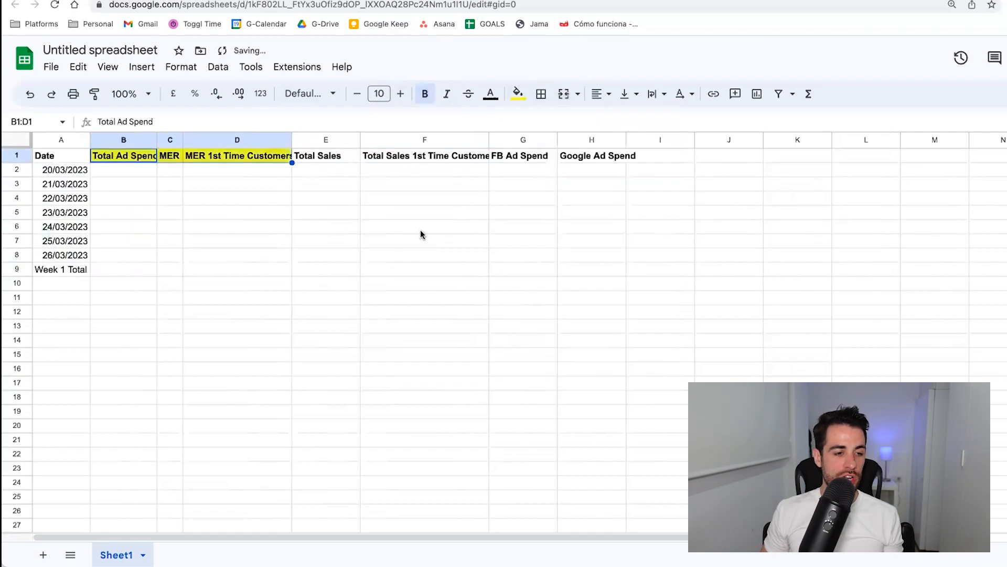
pyautogui.click(421, 231)
# Apply all borders to the Week 1 Total row across A9:H9.
pyautogui.moveTo(61, 271); pyautogui.dragTo(591, 268)
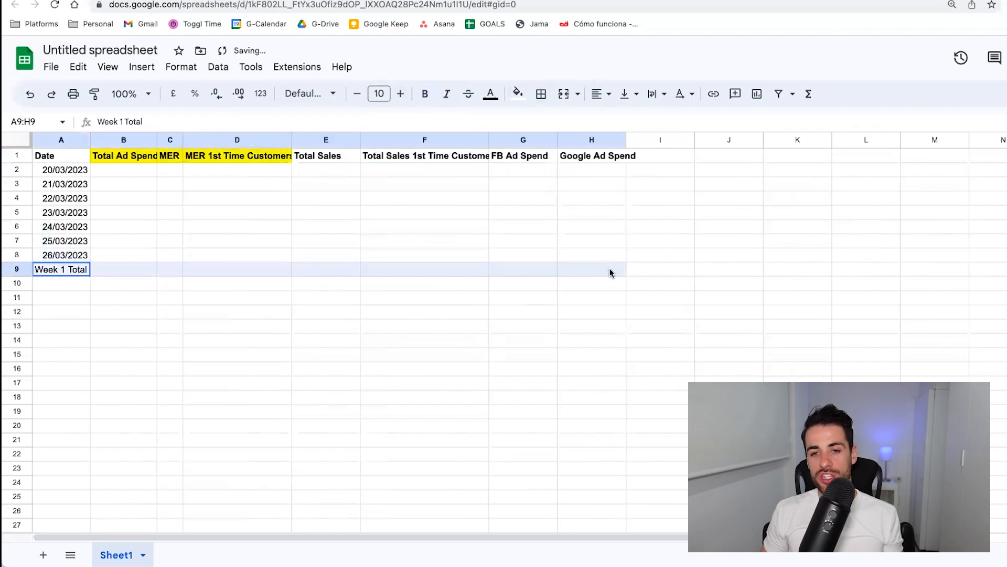
pyautogui.click(541, 93)
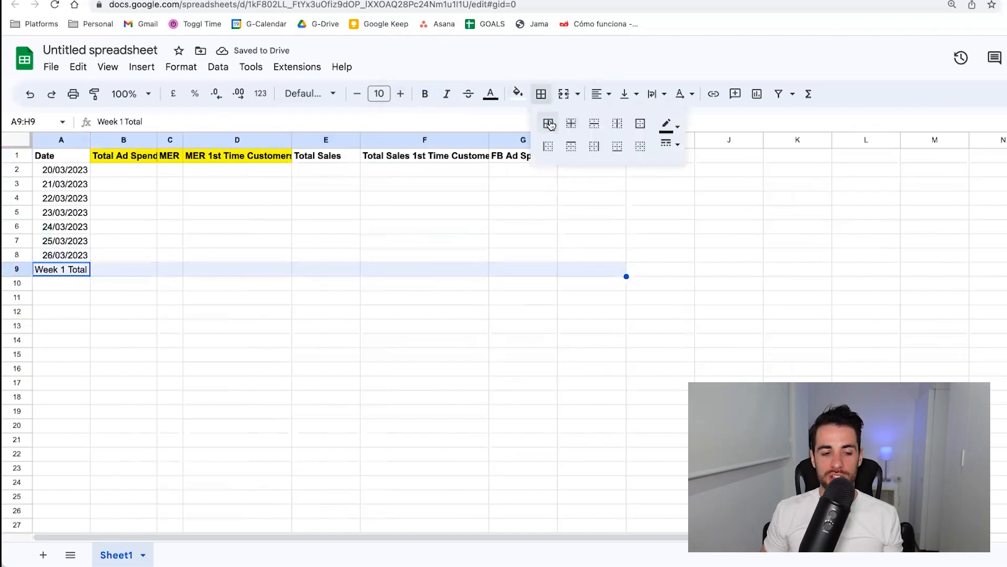
pyautogui.click(549, 125)
pyautogui.click(316, 313)
# Apply all borders to the header cells A1:H1.
pyautogui.moveTo(77, 157); pyautogui.dragTo(618, 157)
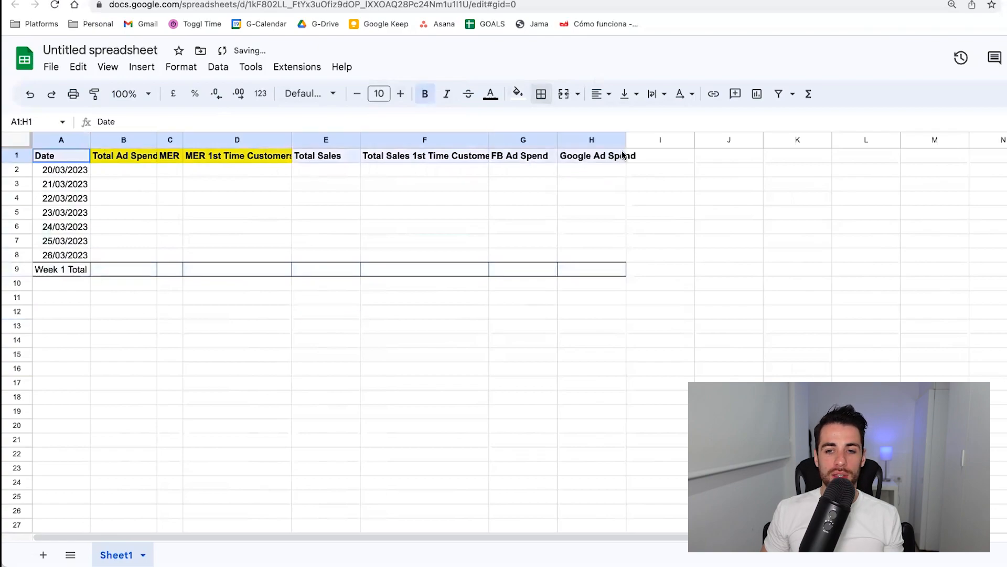
pyautogui.click(541, 93)
pyautogui.click(546, 126)
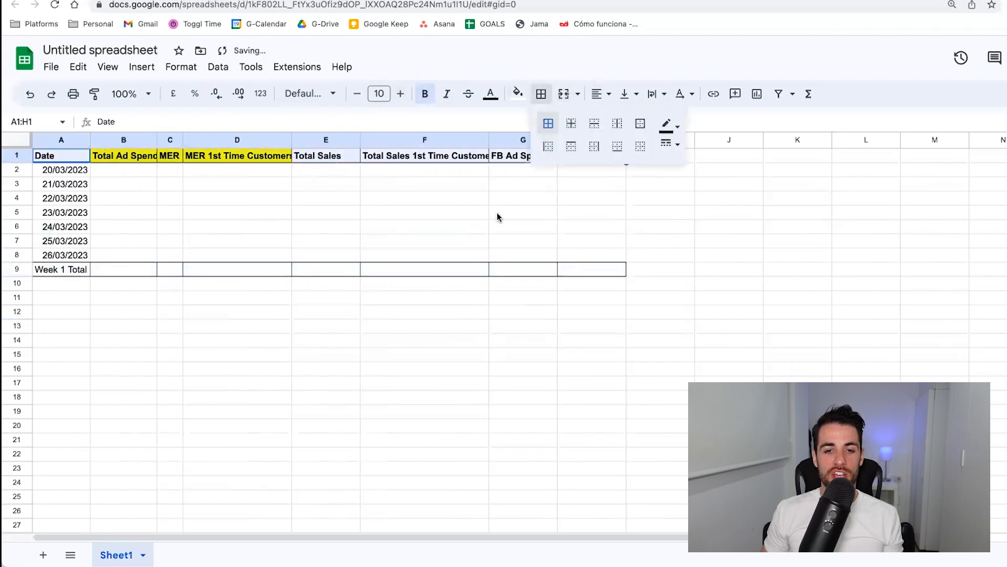
pyautogui.click(498, 214)
# Add outer borders and vertical inner borders to the whole table A1:H9.
pyautogui.moveTo(68, 156); pyautogui.dragTo(624, 268)
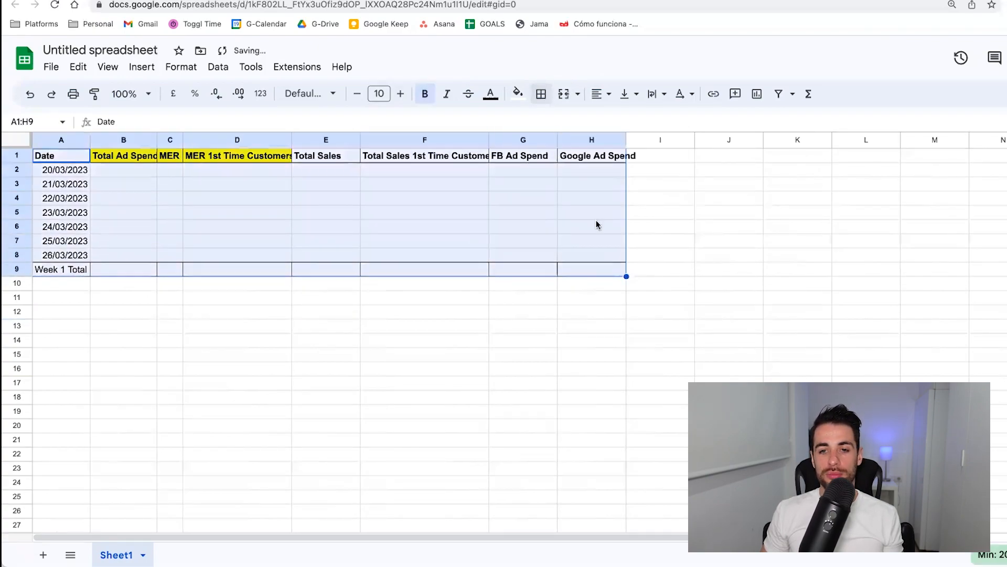
pyautogui.click(540, 94)
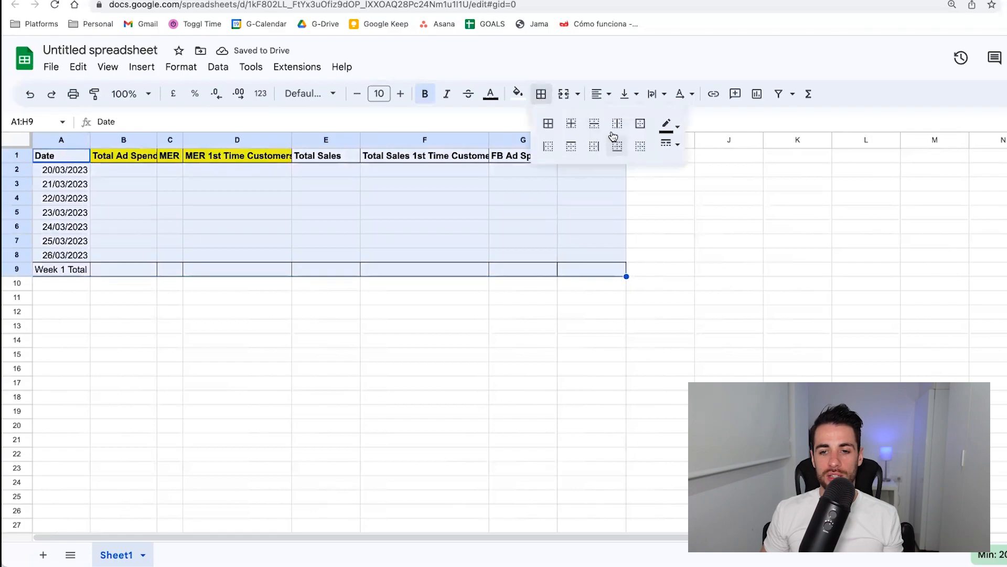
pyautogui.click(640, 124)
pyautogui.click(621, 126)
pyautogui.click(551, 353)
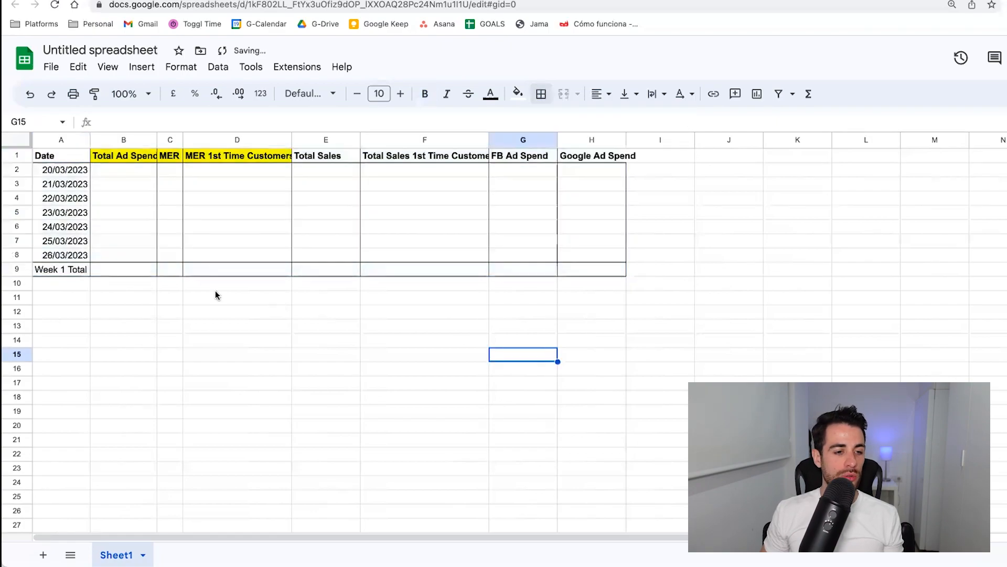
# Set the text in header row 1 to wrap within its cells.
pyautogui.click(124, 270)
pyautogui.click(128, 172)
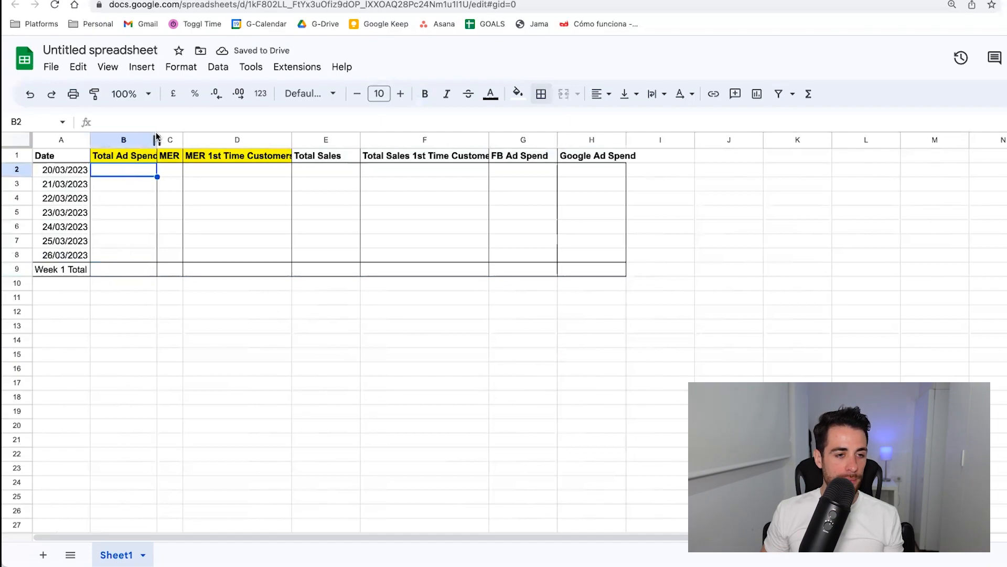
pyautogui.click(13, 156)
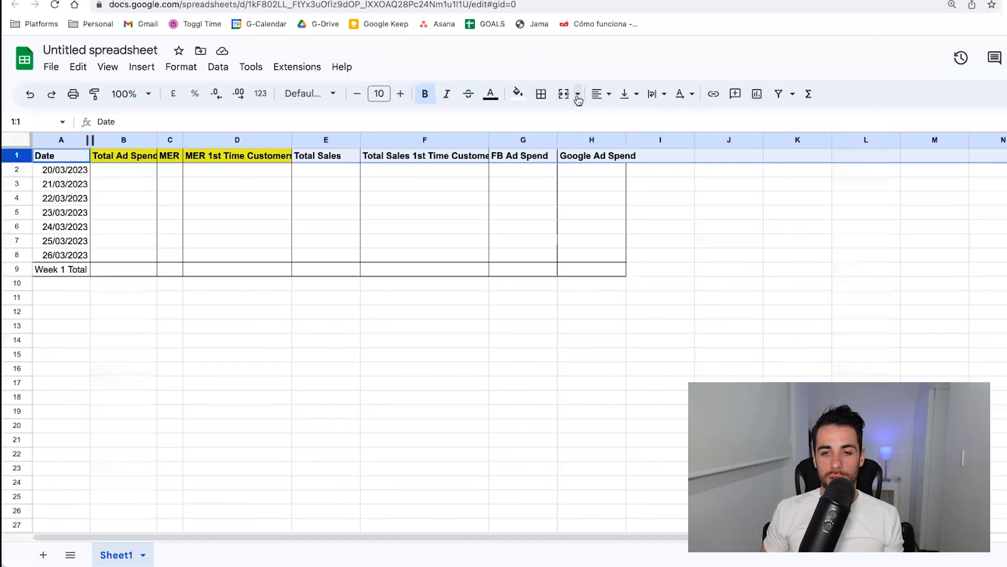
pyautogui.click(664, 95)
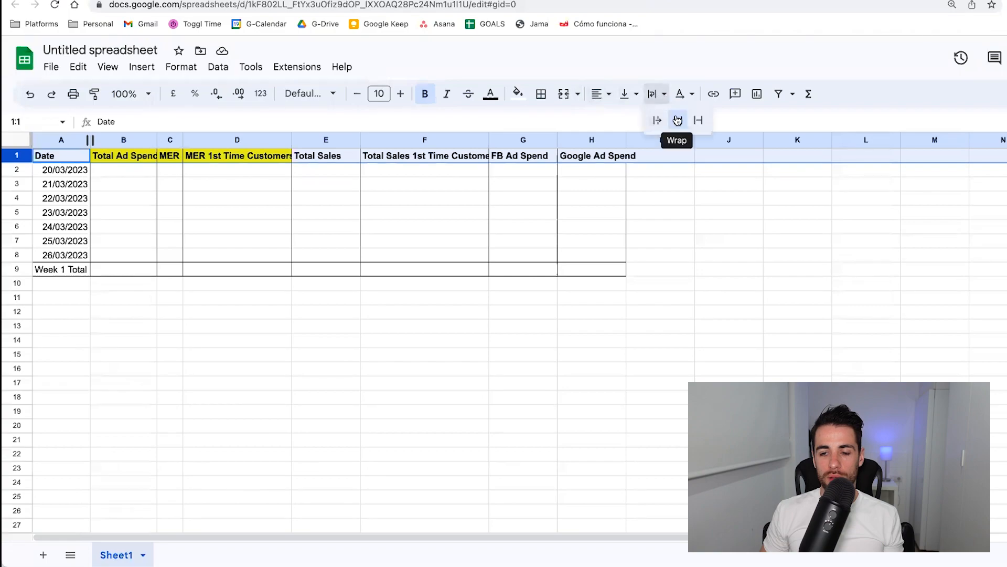
pyautogui.click(677, 119)
pyautogui.click(614, 226)
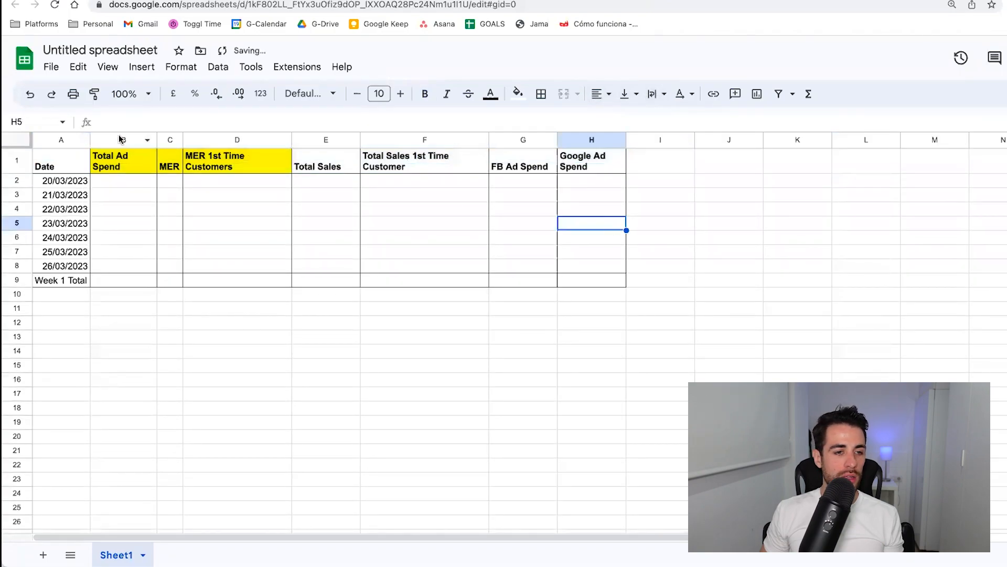
# Resize columns B to H to a width of 80 pixels.
pyautogui.moveTo(121, 140); pyautogui.dragTo(569, 140)
pyautogui.rightClick(569, 140)
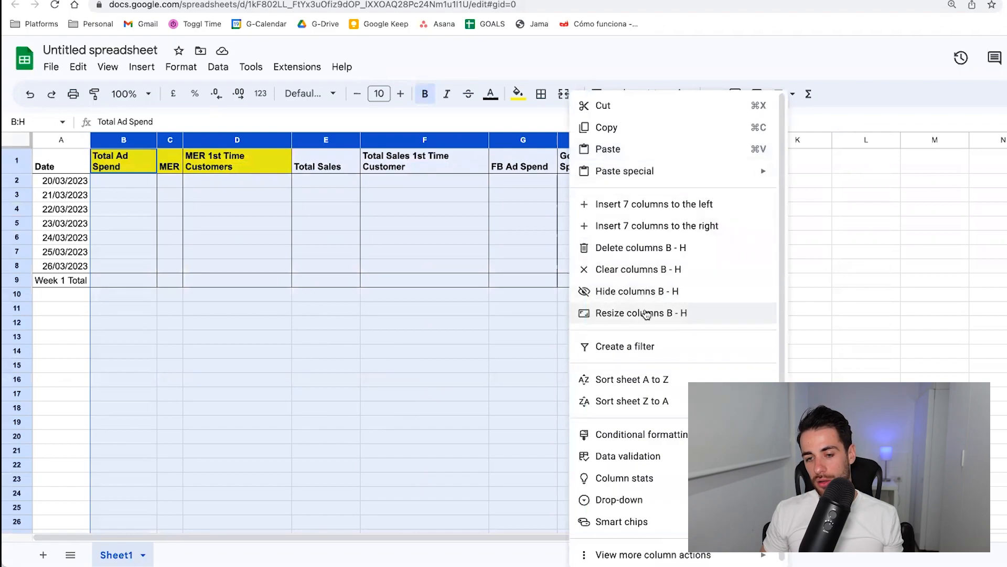
pyautogui.click(647, 314)
pyautogui.write('80')
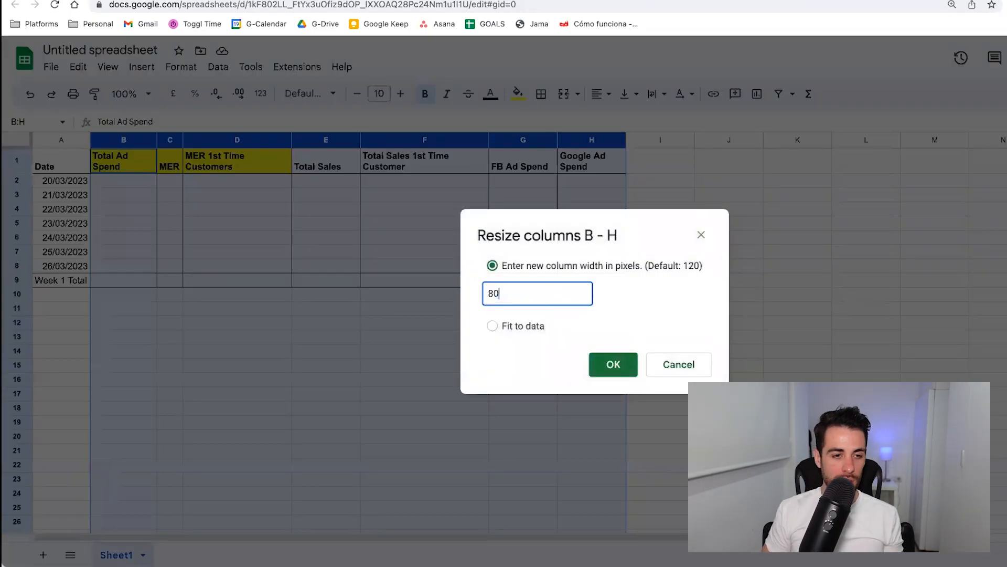
pyautogui.press('Return')
pyautogui.click(228, 362)
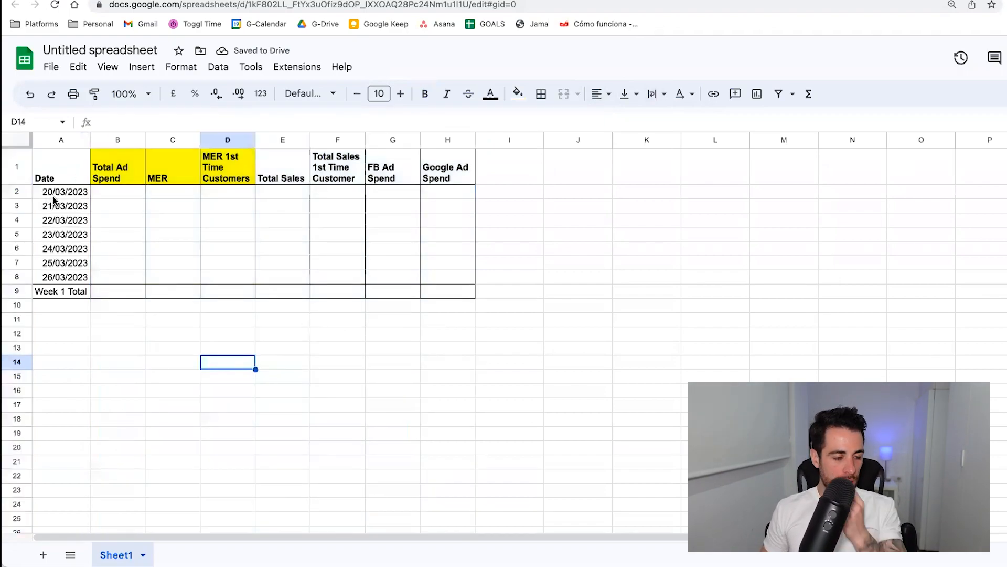
# Enter the formula =SUM(B2:B8) in B9 to total the week's ad spend.
pyautogui.click(131, 290)
pyautogui.write('=sum(')
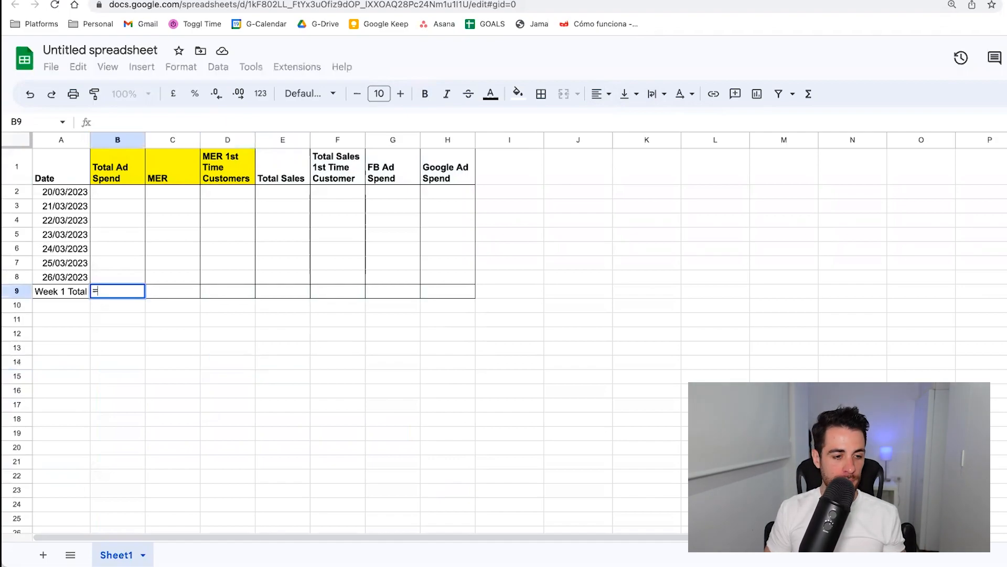
pyautogui.press('Up')
pyautogui.press('Up')
pyautogui.press('Up')
pyautogui.press('Up')
pyautogui.press('Up')
pyautogui.press('Up')
pyautogui.press('Up')
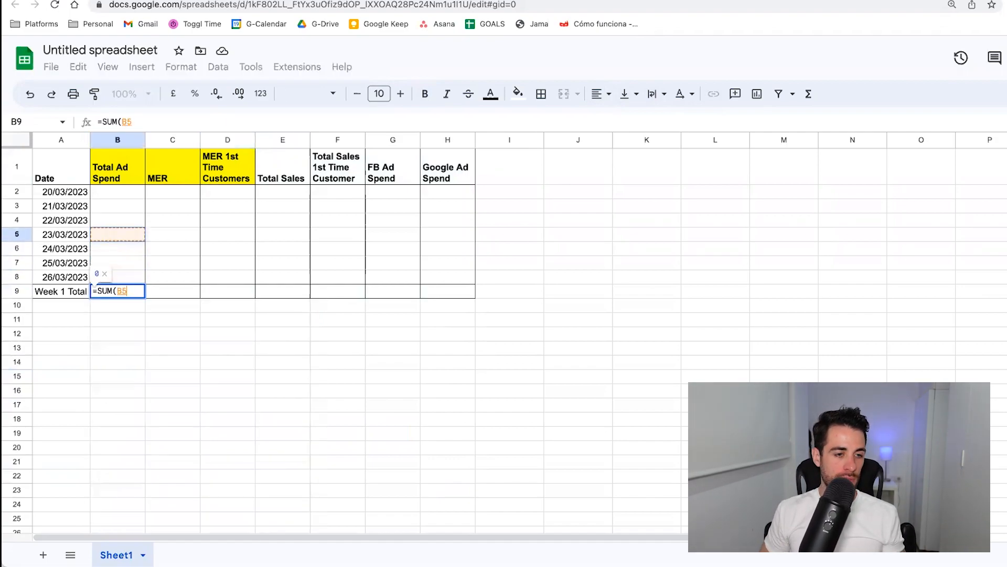
pyautogui.hotkey('shift', 'Down')
pyautogui.hotkey('shift', 'Down')
pyautogui.hotkey('shift', 'Down')
pyautogui.hotkey('shift', 'Down')
pyautogui.hotkey('shift', 'Down')
pyautogui.hotkey('shift', 'Down')
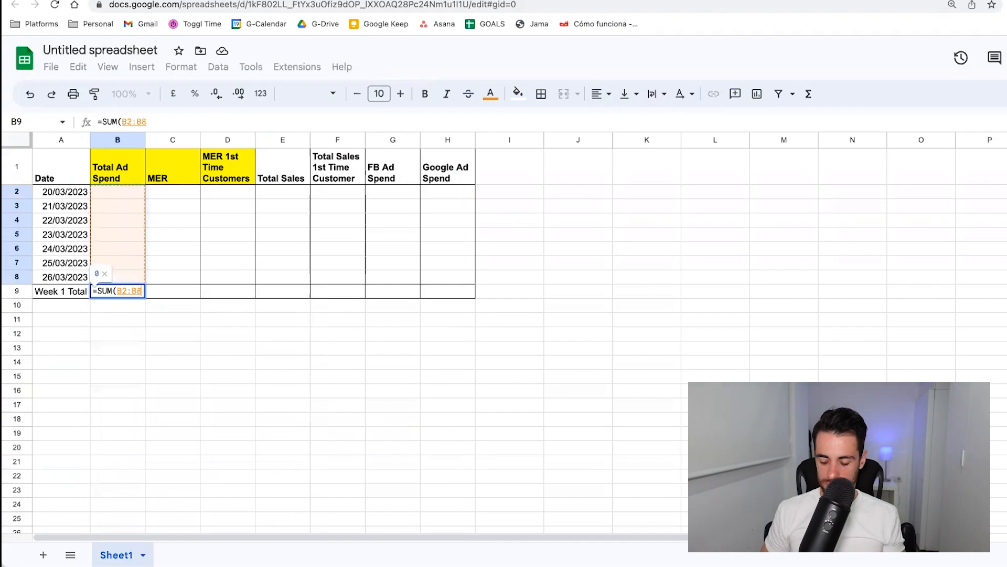
pyautogui.press('Return')
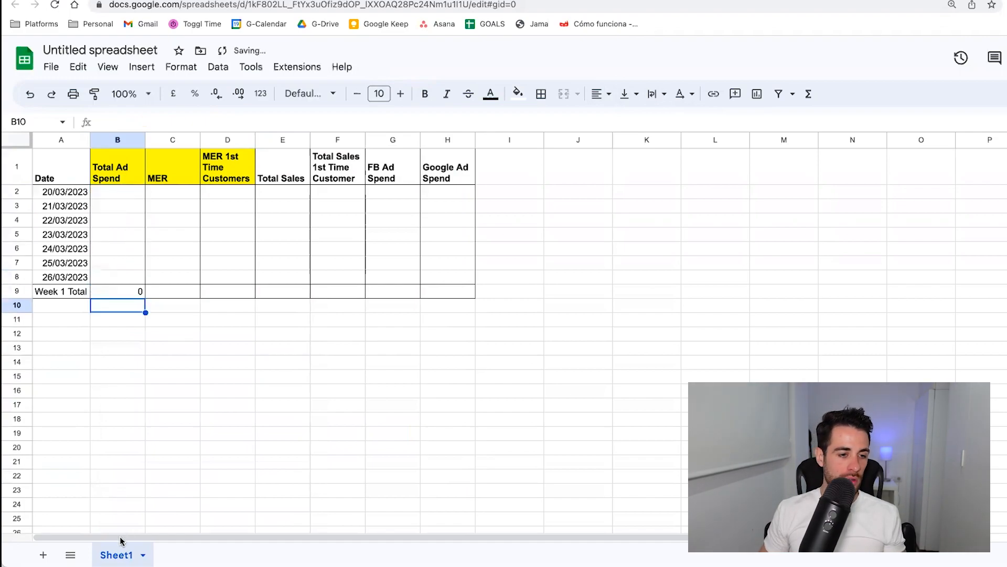
# Copy the weekly sum formula from B9 into E9, F9, G9 and H9.
pyautogui.click(126, 294)
pyautogui.hotkey('ctrl', 'c')
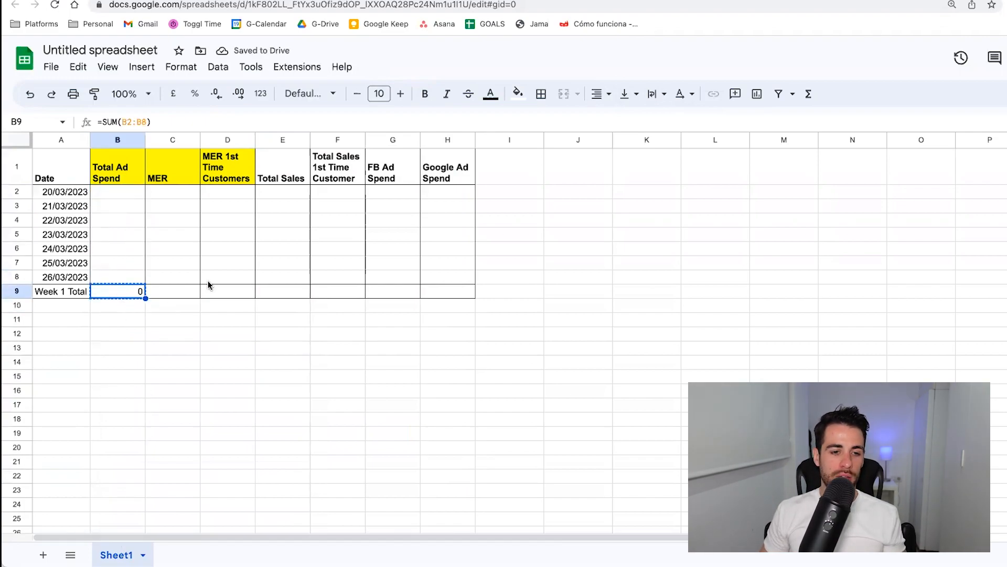
pyautogui.click(278, 288)
pyautogui.hotkey('ctrl', 'v')
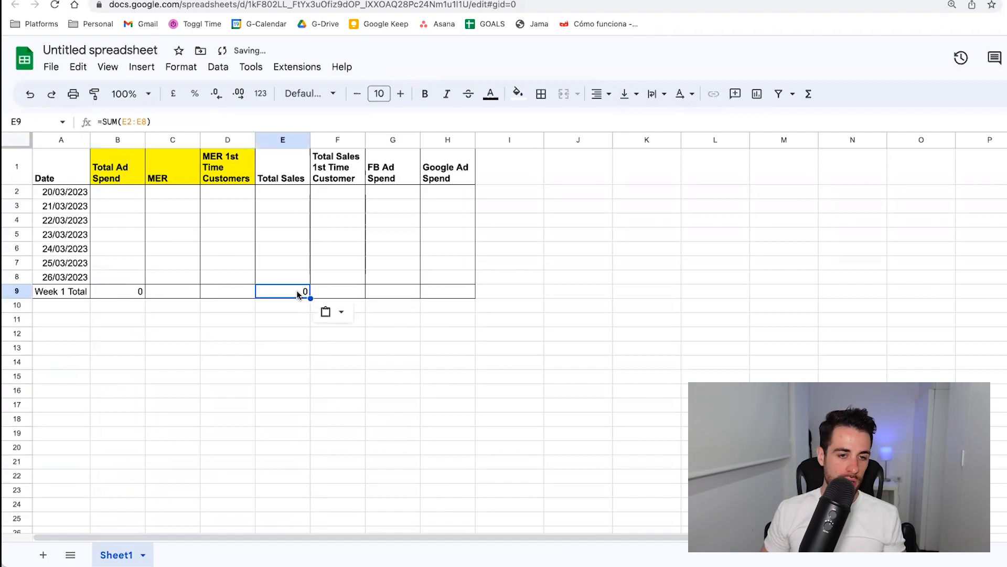
pyautogui.click(332, 292)
pyautogui.hotkey('ctrl', 'v')
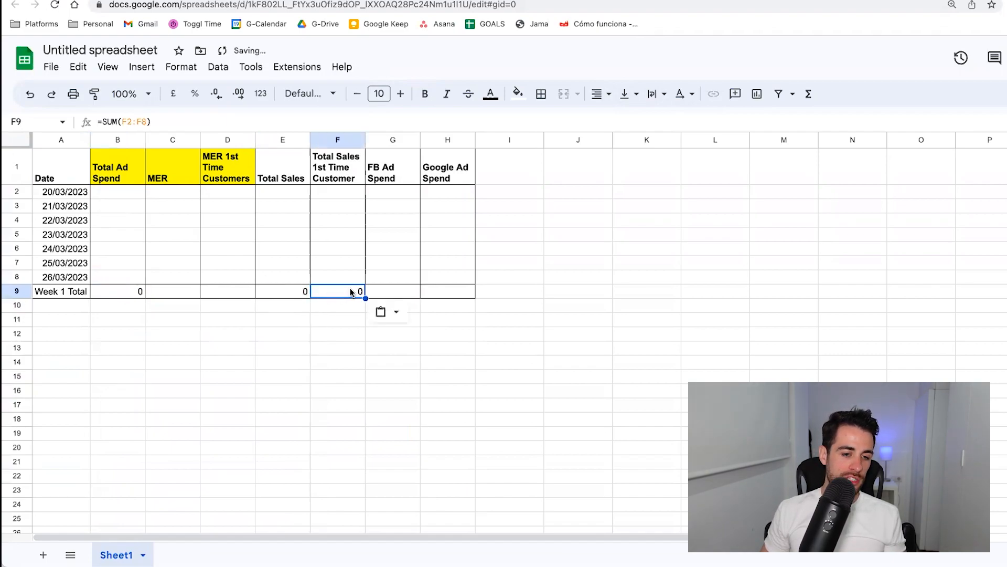
pyautogui.click(379, 288)
pyautogui.hotkey('ctrl', 'v')
pyautogui.click(434, 291)
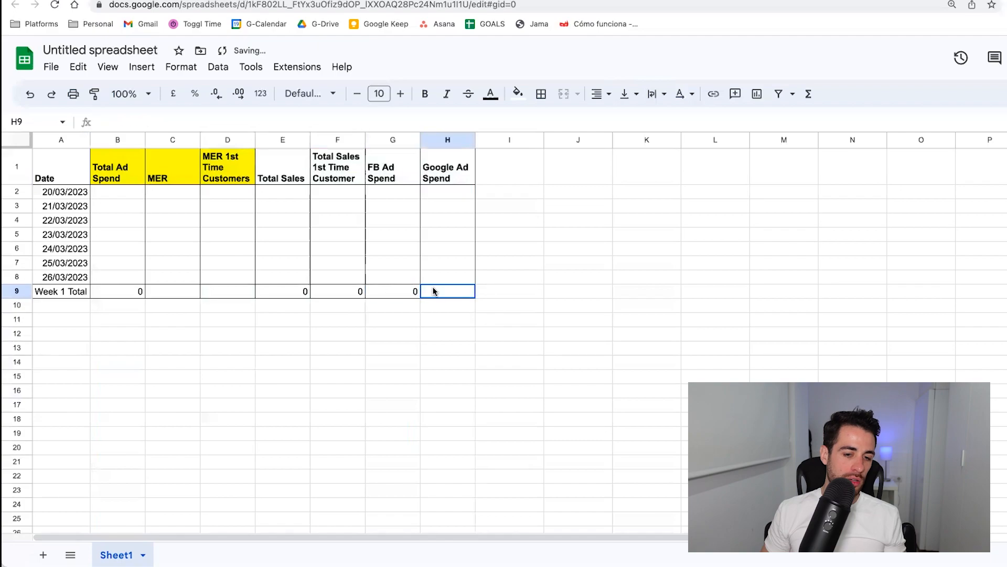
pyautogui.hotkey('ctrl', 'v')
pyautogui.click(364, 322)
# Enter the formula =E2/B2 in C2 to calculate MER as total sales divided by total ad spend.
pyautogui.click(116, 192)
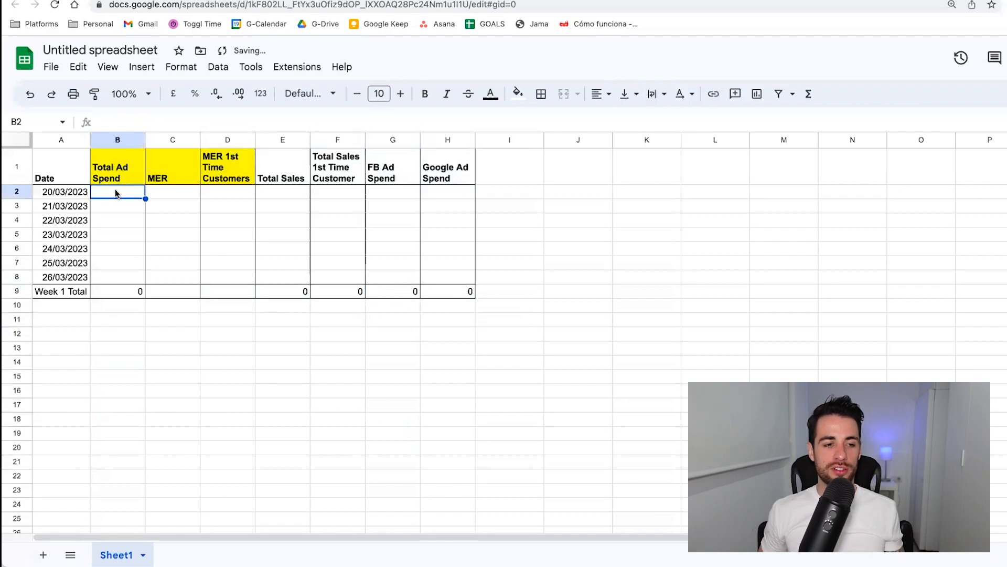
pyautogui.click(166, 193)
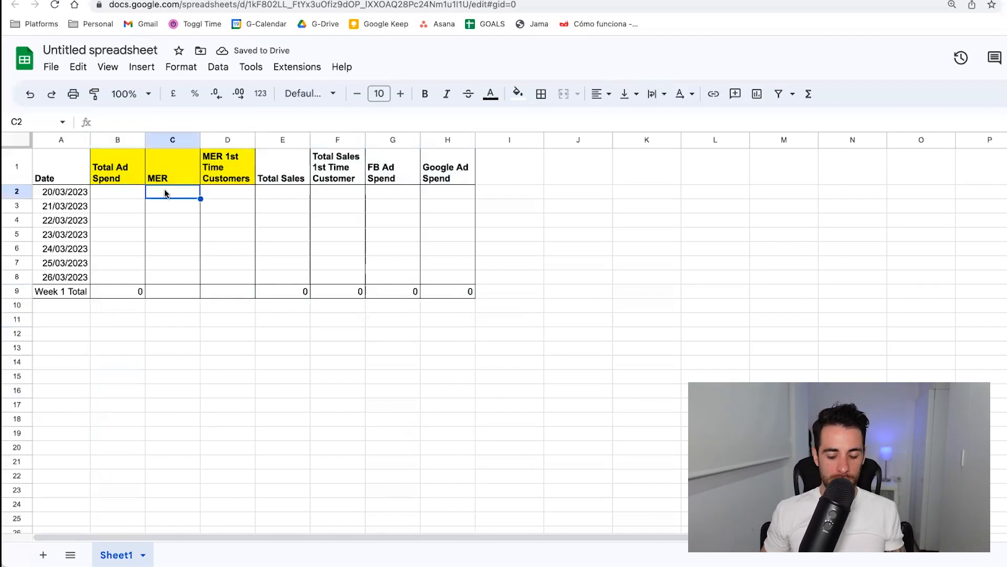
pyautogui.write('=')
pyautogui.press('Right')
pyautogui.press('Right')
pyautogui.press('Right')
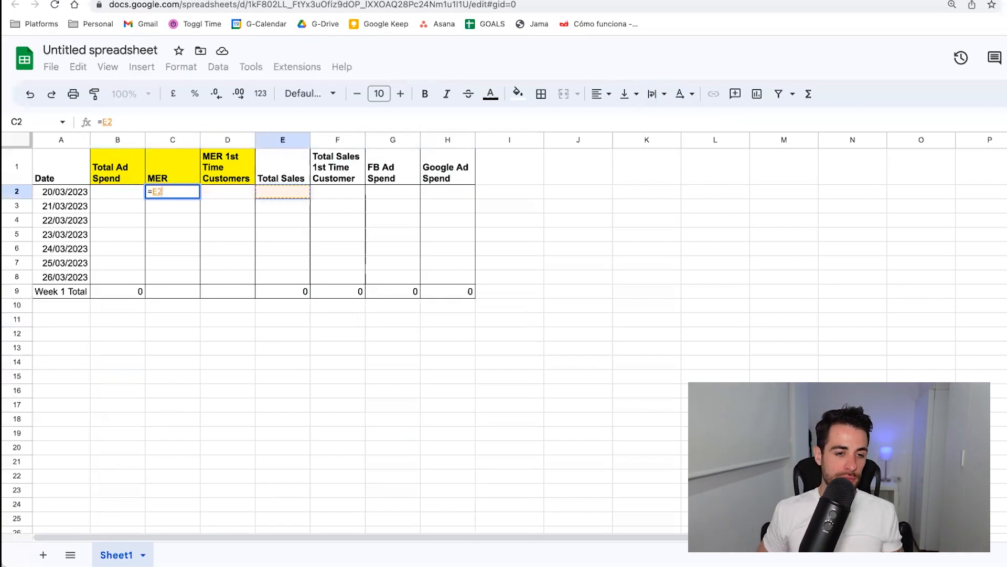
pyautogui.press('Left')
pyautogui.write('/')
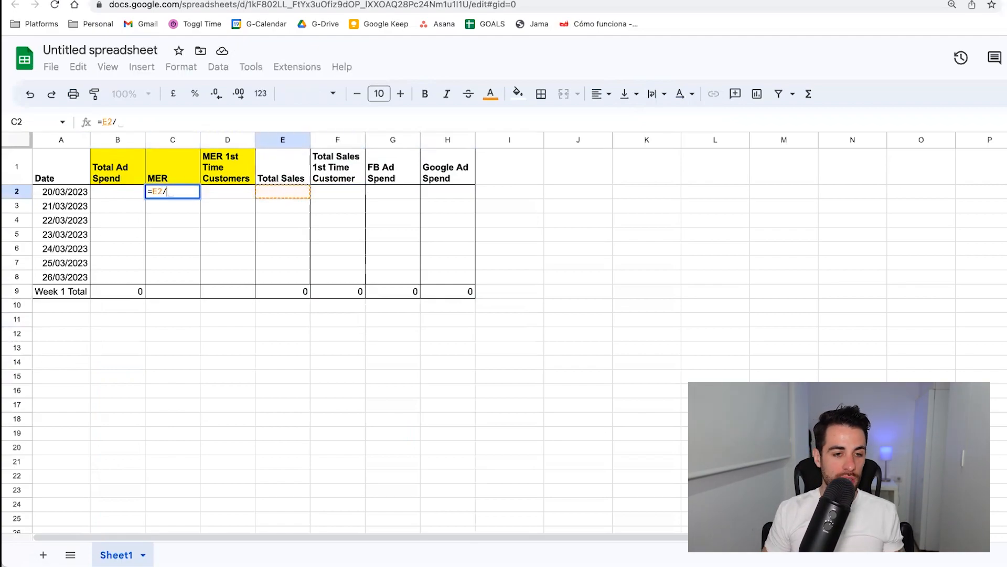
pyautogui.press('Left')
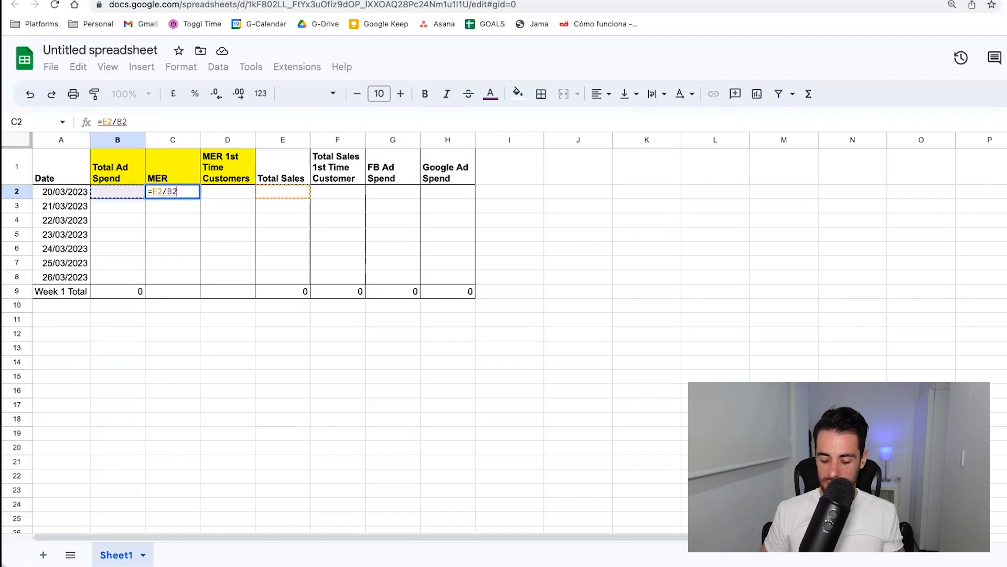
pyautogui.press('Return')
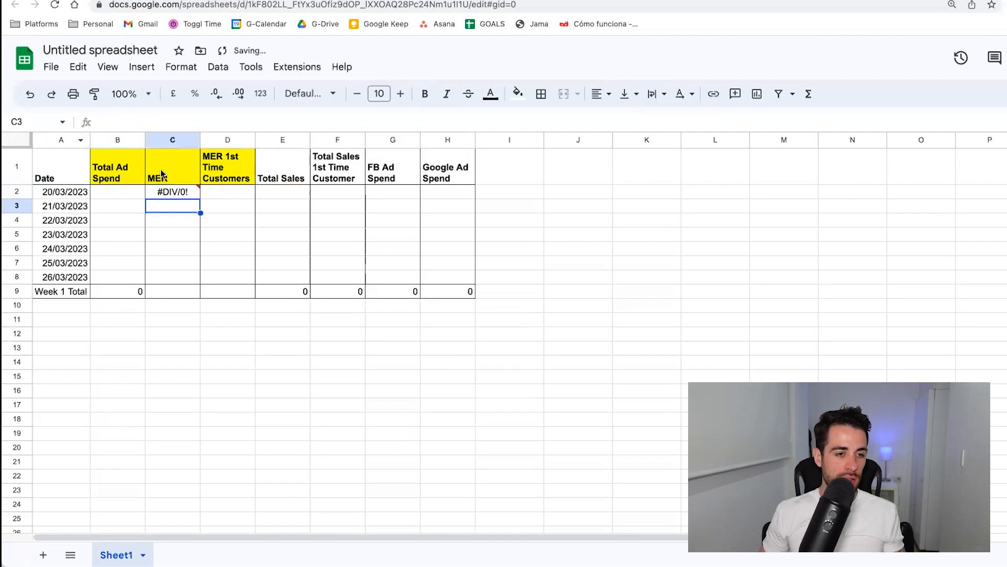
# Enter 1 in E2 as a test value for total sales on 20/03/2023.
pyautogui.click(162, 194)
pyautogui.click(345, 196)
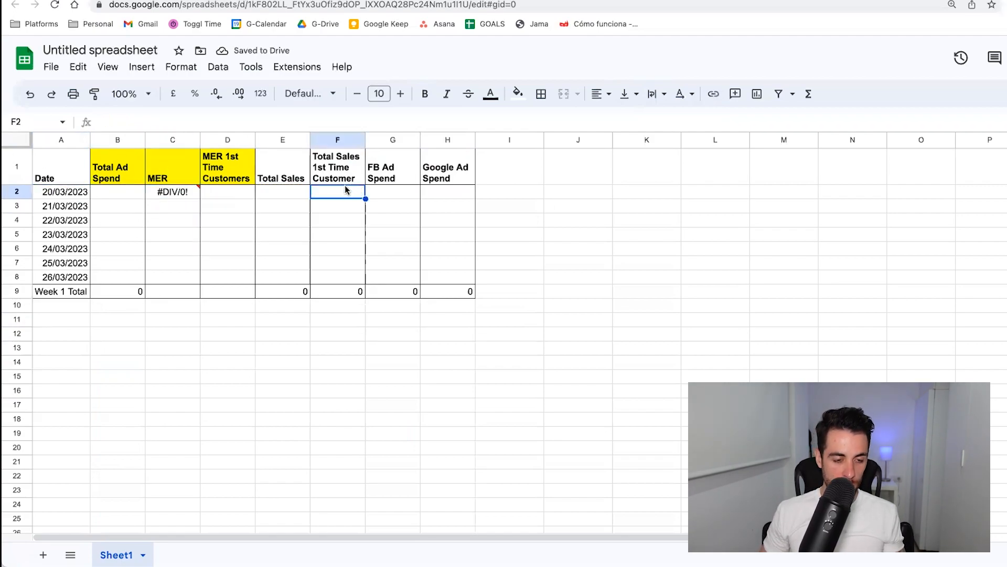
pyautogui.click(299, 187)
pyautogui.write('1')
pyautogui.press('Return')
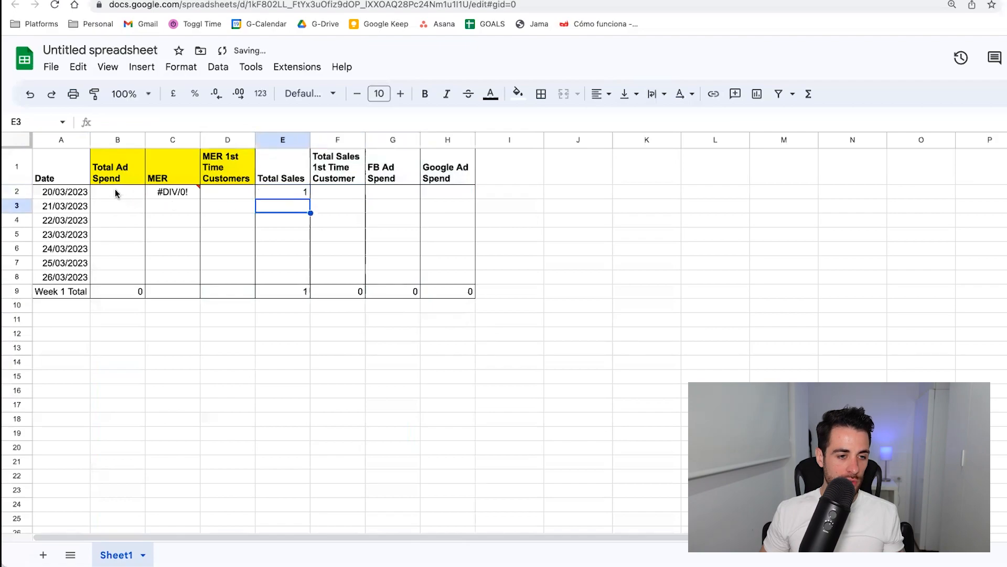
# Enter 1 in B2 as test ad spend to check the MER formula, and clear it again.
pyautogui.click(115, 193)
pyautogui.write('1')
pyautogui.press('Return')
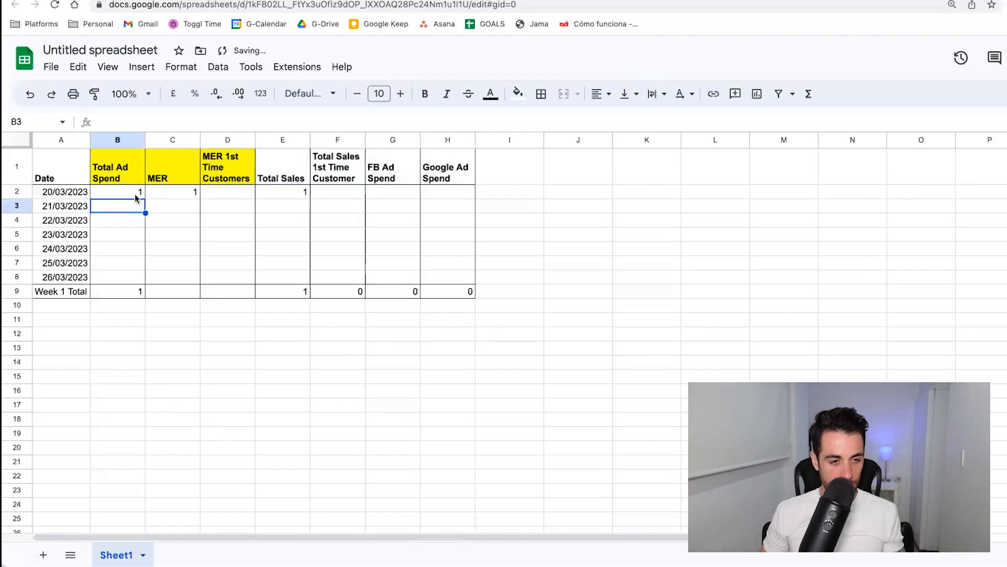
pyautogui.click(135, 196)
pyautogui.press('Delete')
# Fill the MER formula from C2 down to C8, and enter =F2/B2 in D2 for first-time customer MER.
pyautogui.click(178, 196)
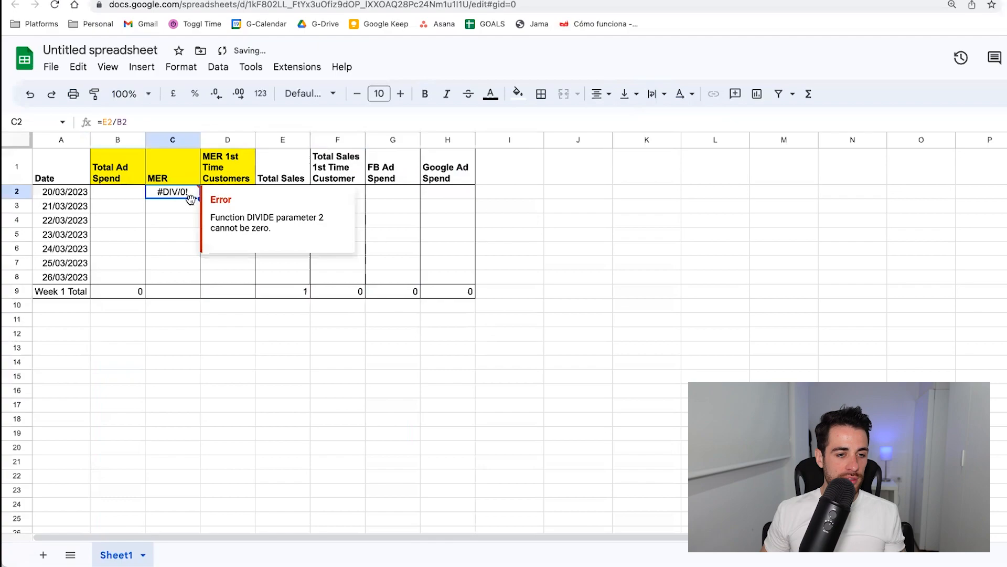
pyautogui.moveTo(196, 267); pyautogui.dragTo(197, 271)
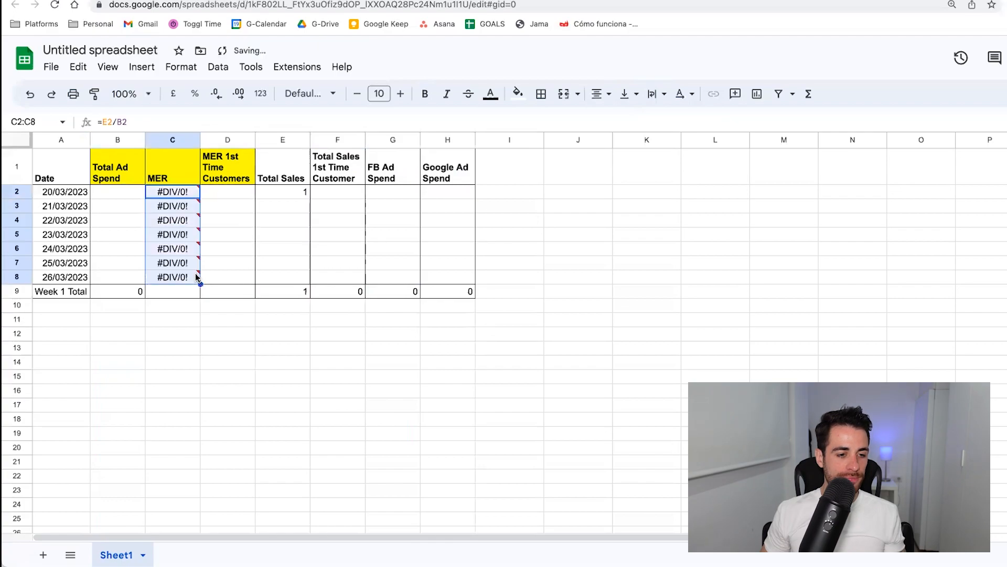
pyautogui.click(228, 195)
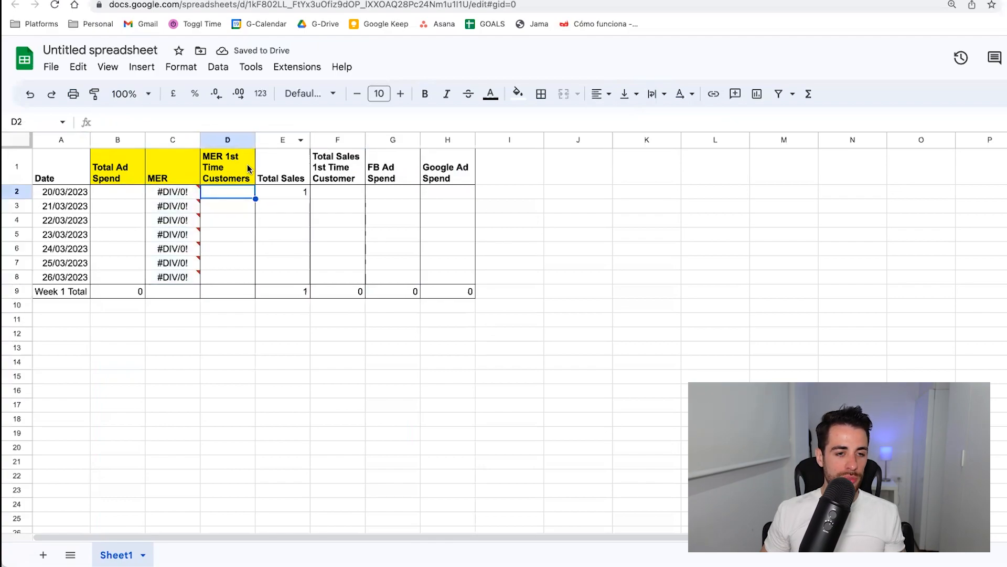
pyautogui.write('=')
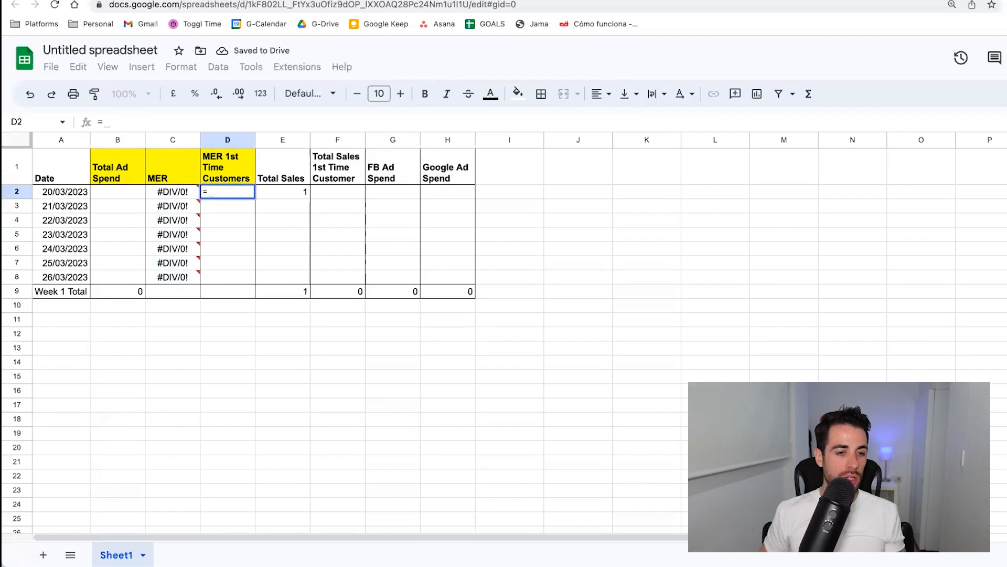
pyautogui.write('F2')
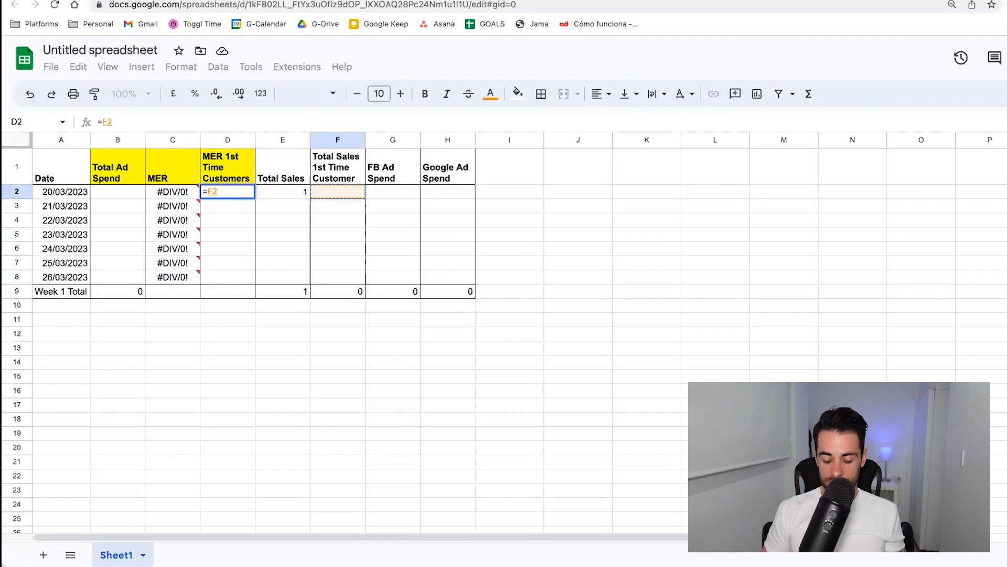
pyautogui.write('/B2')
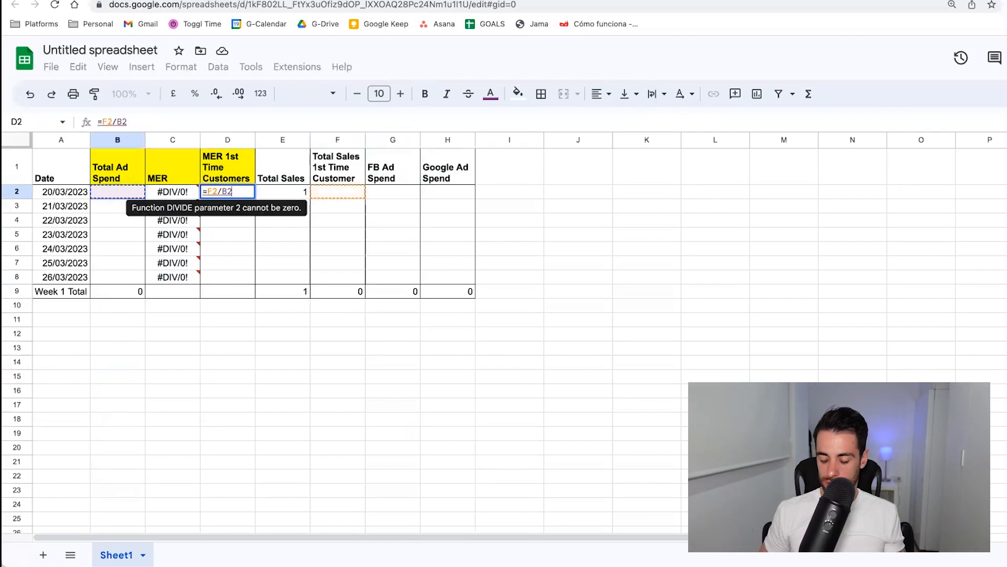
pyautogui.press('Return')
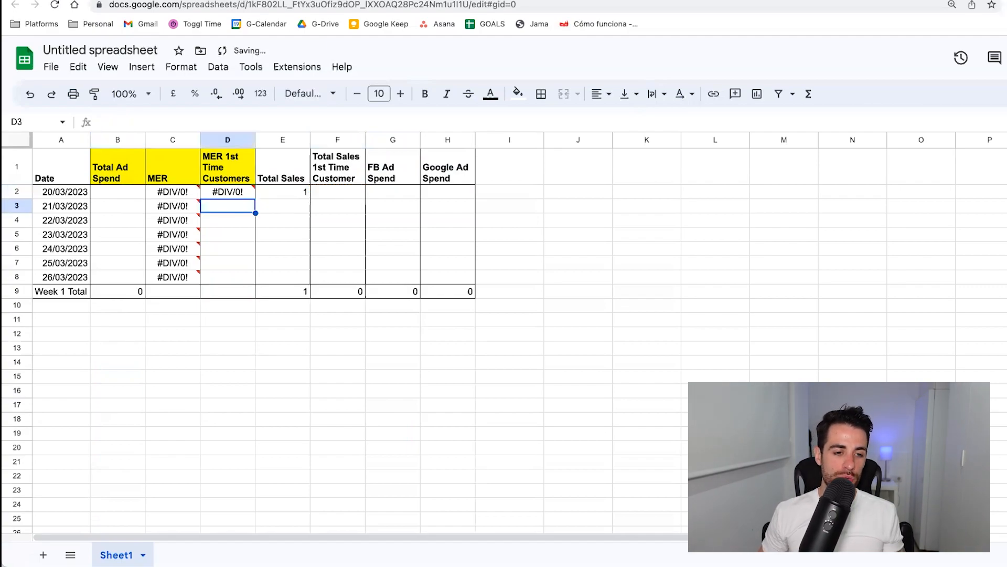
# Fill the value of E2 up into E1, and fill the D2 formula down to D8.
pyautogui.click(291, 195)
pyautogui.moveTo(309, 200); pyautogui.dragTo(307, 168)
pyautogui.moveTo(255, 198); pyautogui.dragTo(251, 281)
# Copy the formula text =E8/B8 from C8 into C9 in the Week 1 Total row.
pyautogui.click(174, 278)
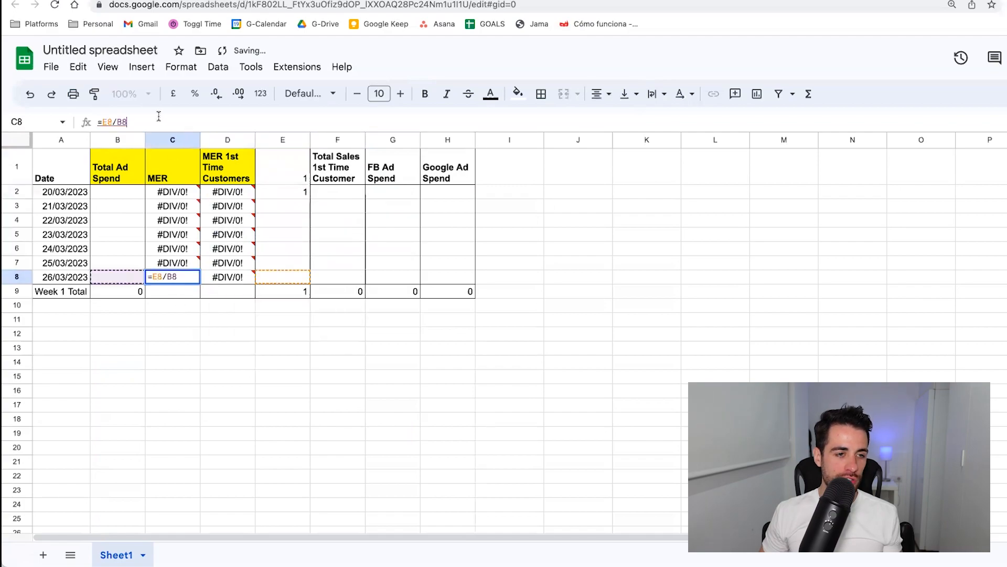
pyautogui.click(164, 292)
pyautogui.write('=E8/B8')
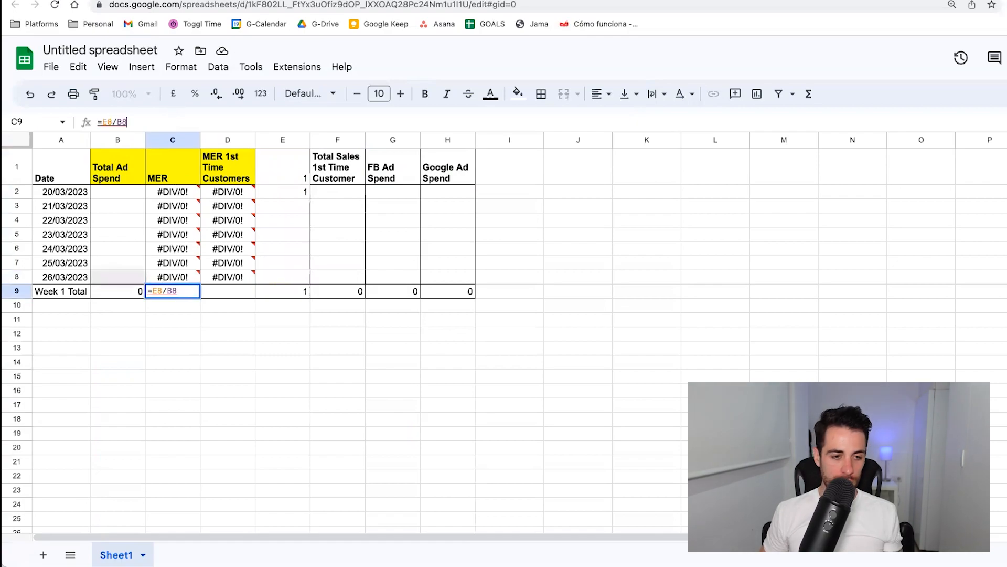
pyautogui.press('Return')
# Copy the formula text =F8/B8 from D8 into D9 in the Week 1 Total row.
pyautogui.click(222, 274)
pyautogui.click(165, 122)
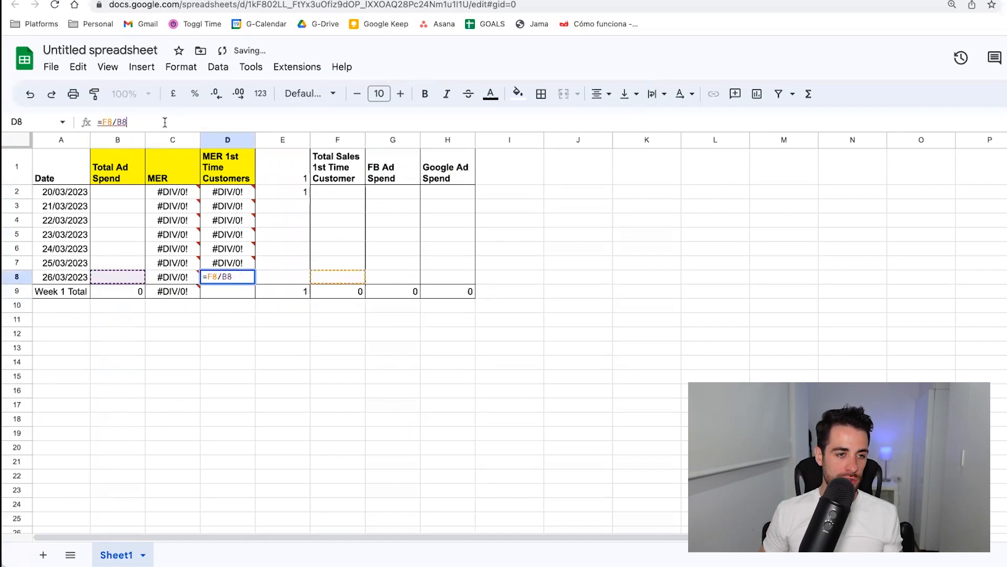
pyautogui.press('super+a')
pyautogui.press('super+c')
pyautogui.press('Return')
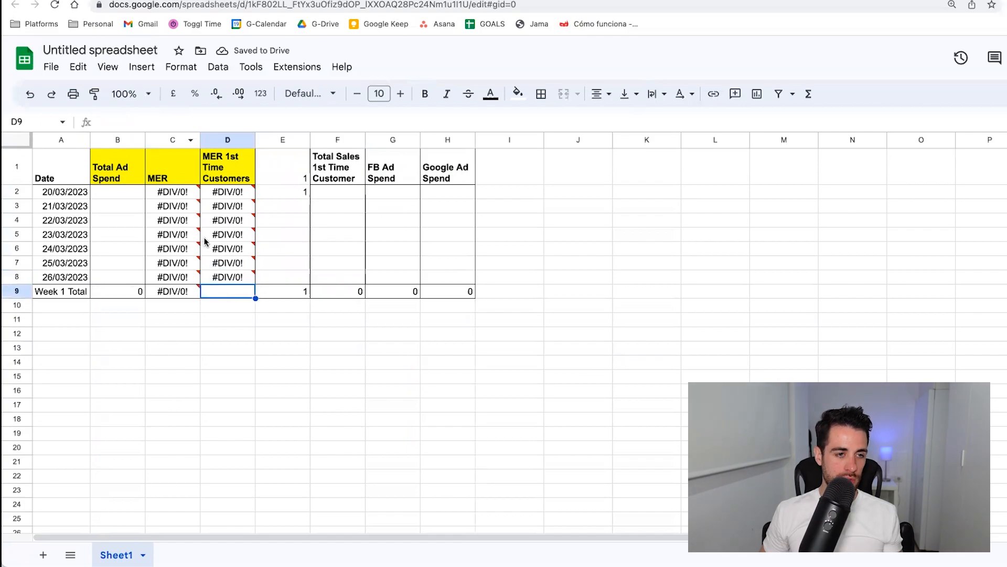
pyautogui.press('super+v')
pyautogui.press('Return')
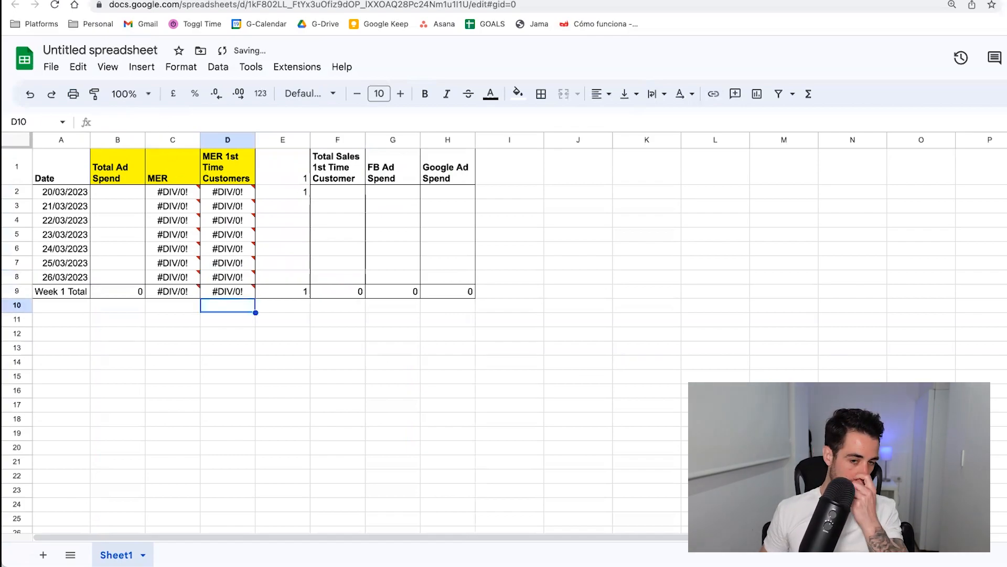
pyautogui.click(290, 175)
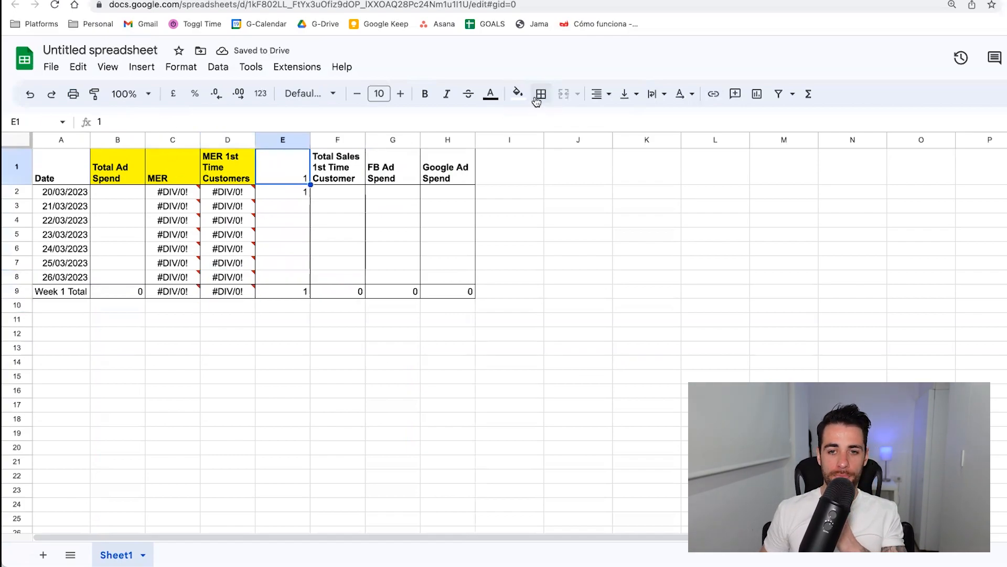
pyautogui.click(541, 93)
pyautogui.click(442, 331)
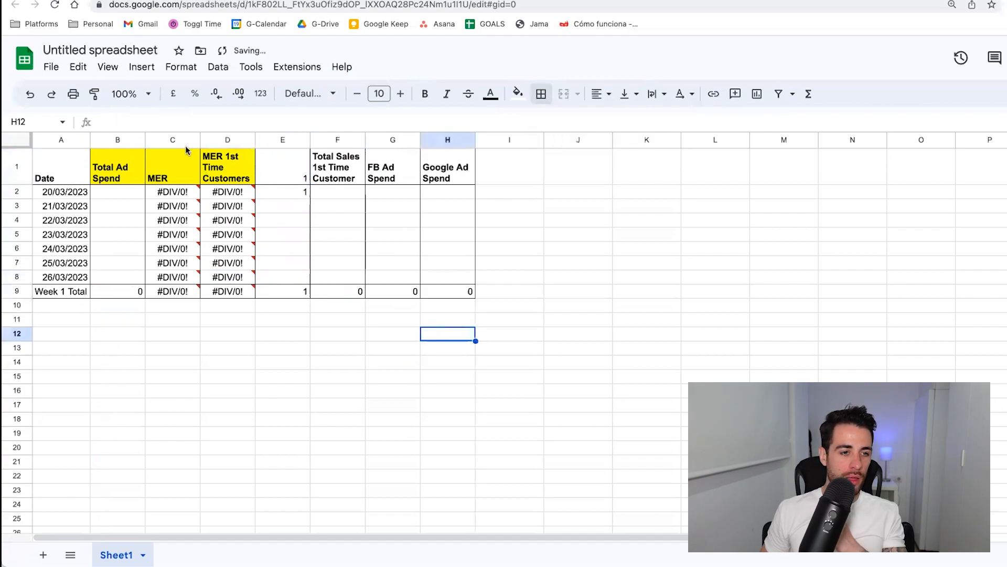
# Centre the contents of columns B to H horizontally.
pyautogui.moveTo(110, 138); pyautogui.dragTo(448, 143)
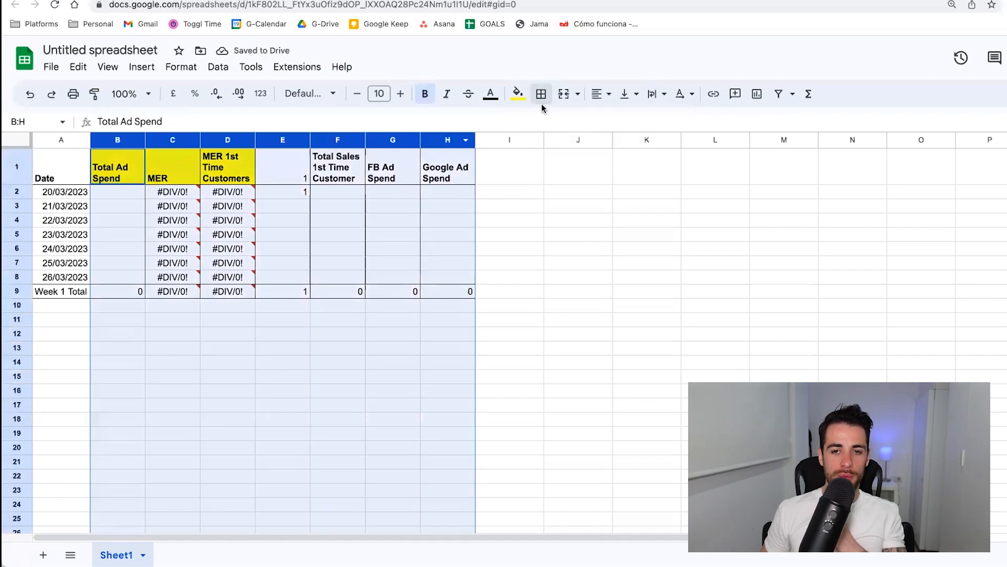
pyautogui.click(598, 93)
pyautogui.click(623, 119)
pyautogui.click(564, 249)
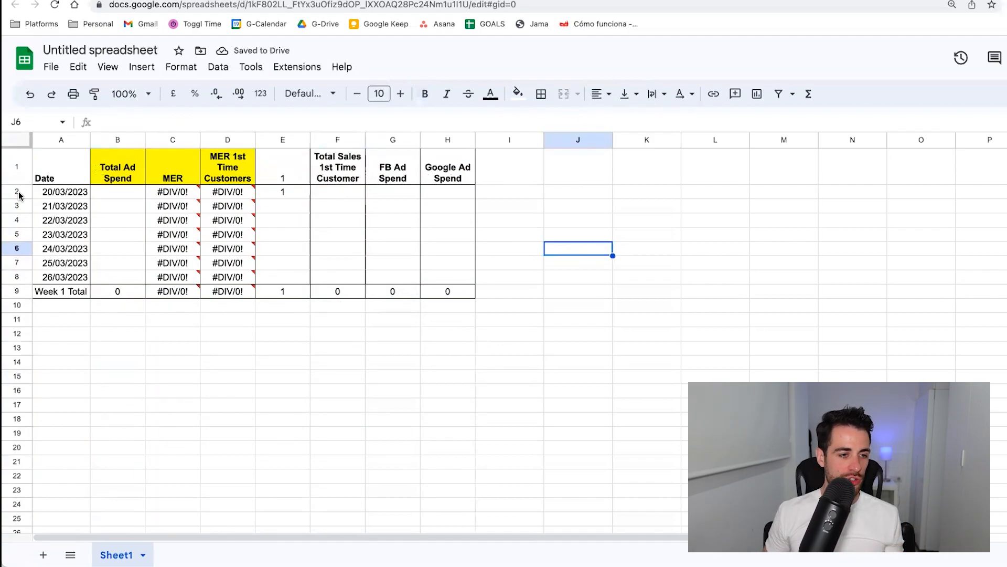
# Copy the first week's block A2:H9 and paste it at A10.
pyautogui.moveTo(41, 195); pyautogui.dragTo(433, 295)
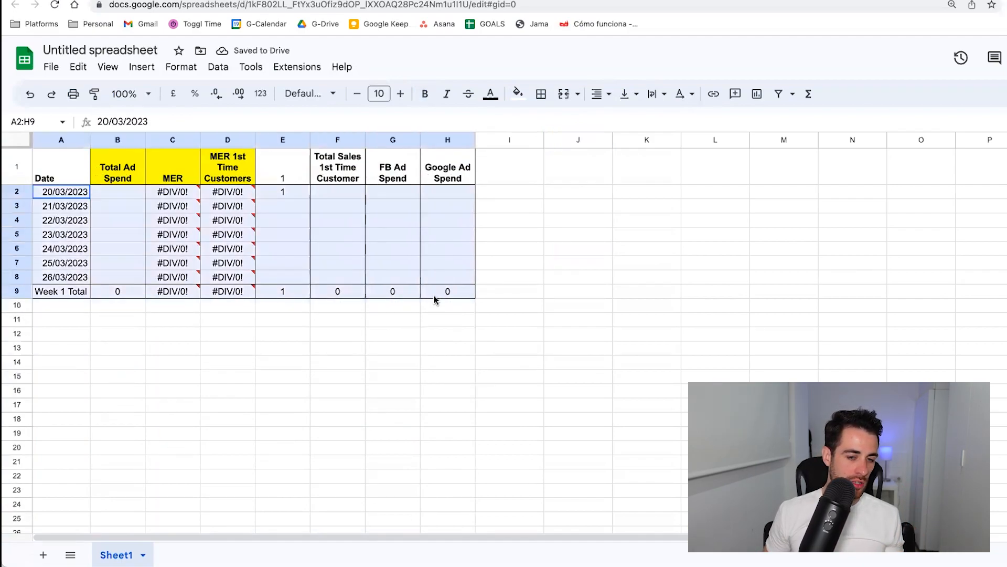
pyautogui.hotkey('ctrl', 'c')
pyautogui.click(74, 306)
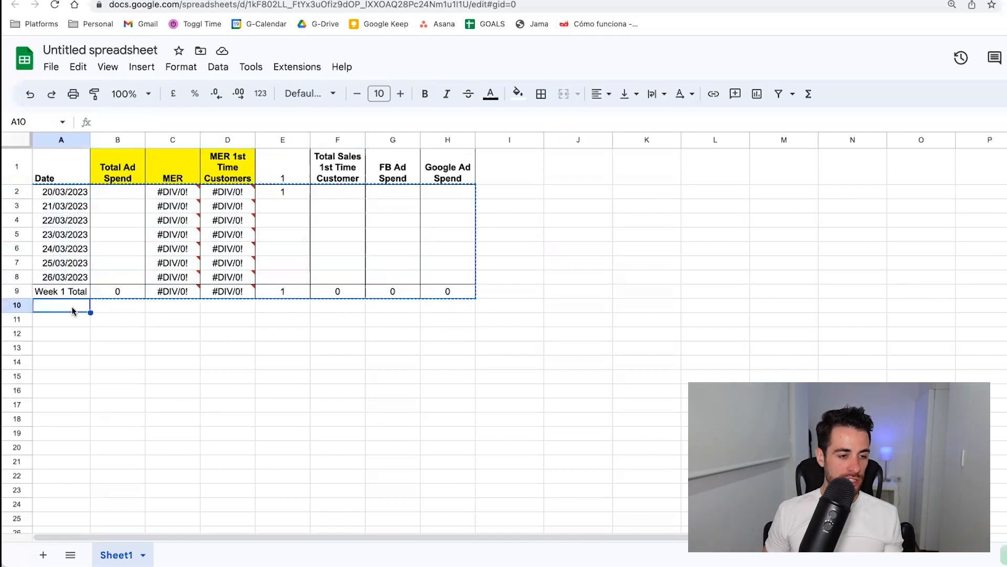
pyautogui.hotkey('ctrl', 'v')
pyautogui.click(73, 351)
# Enter the formula =A8+1 in A10 so the second week's dates continue from the first week.
pyautogui.click(74, 309)
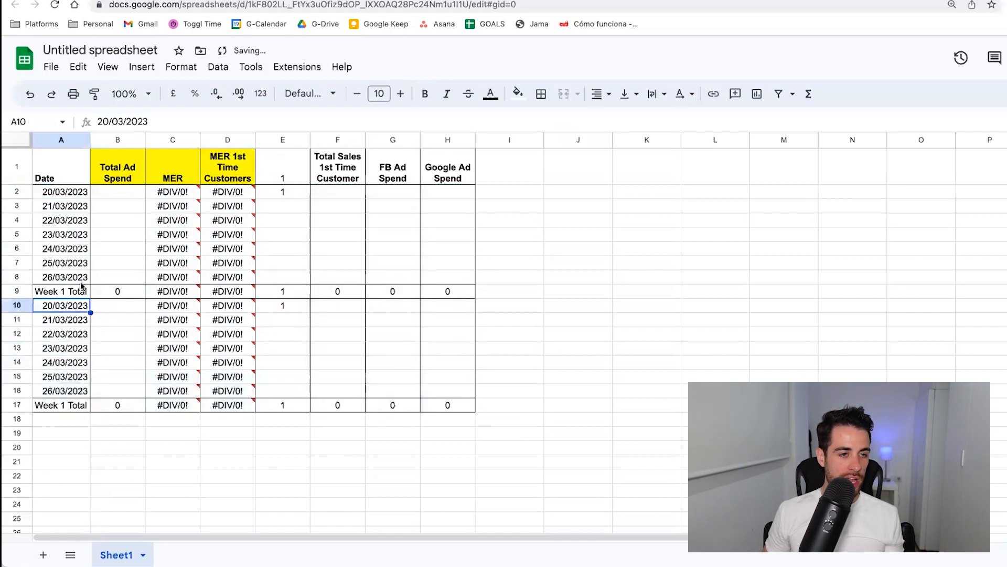
pyautogui.write('=A8')
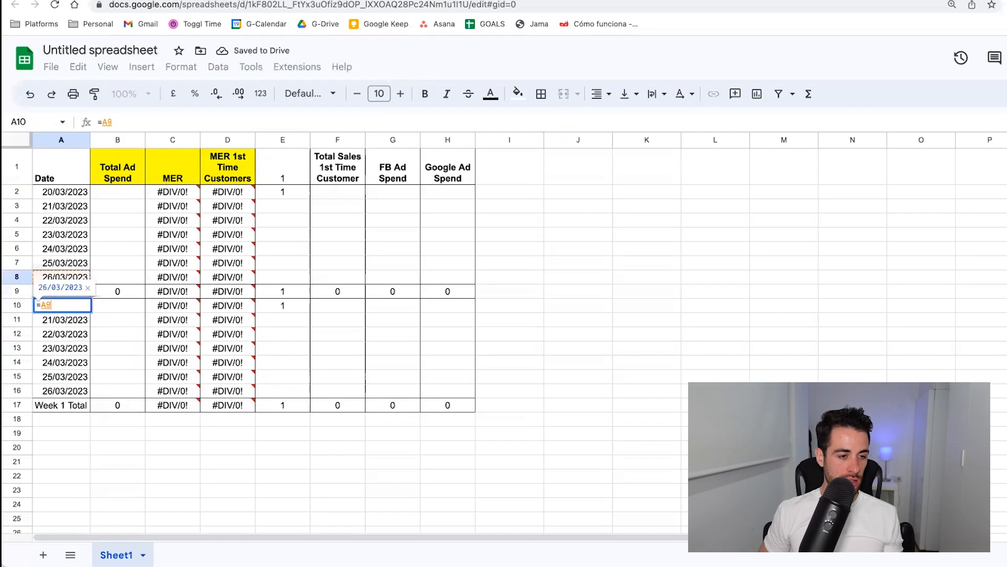
pyautogui.write('+1')
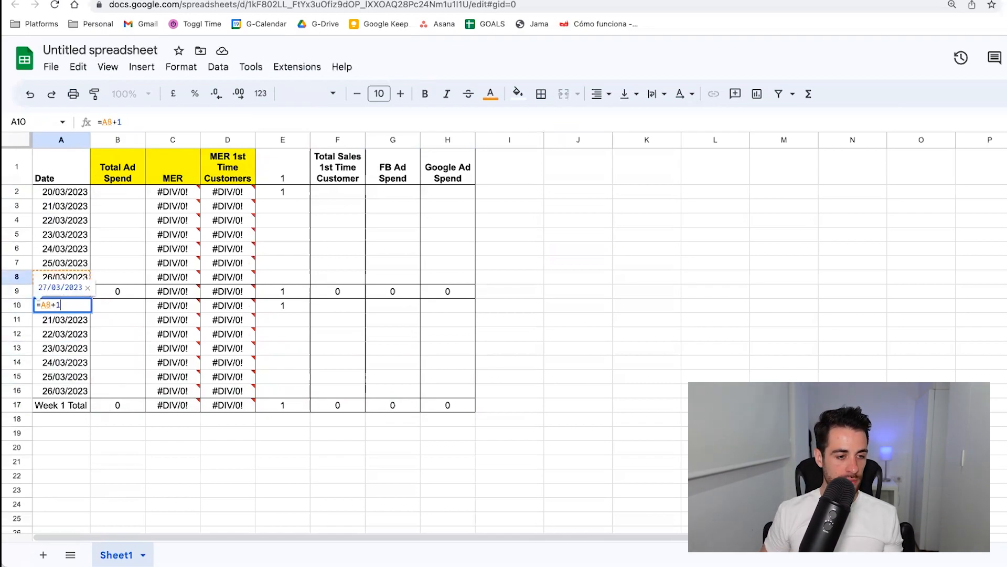
pyautogui.press('Return')
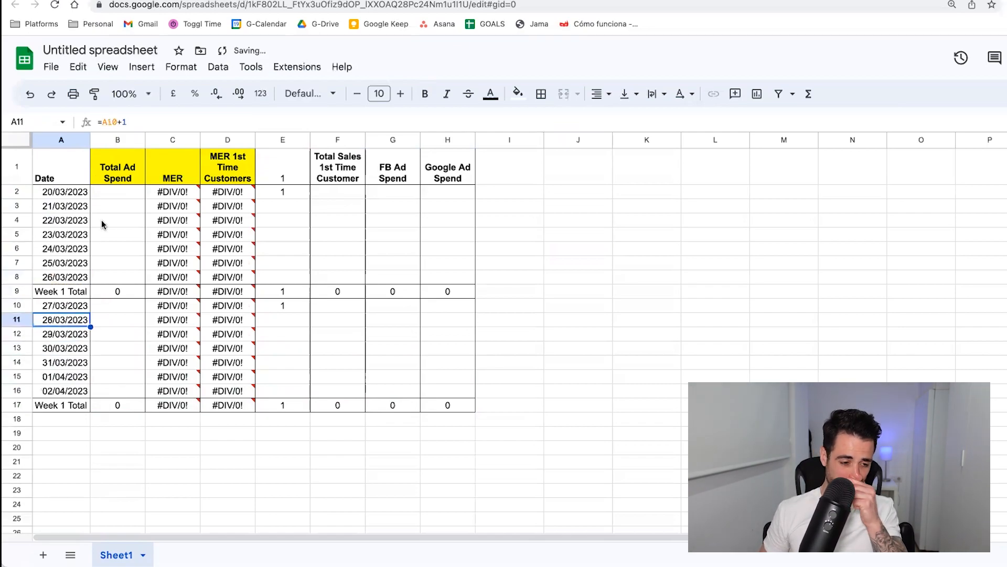
# Change the label in A17 to Week 2 Total.
pyautogui.click(60, 404)
pyautogui.click(127, 122)
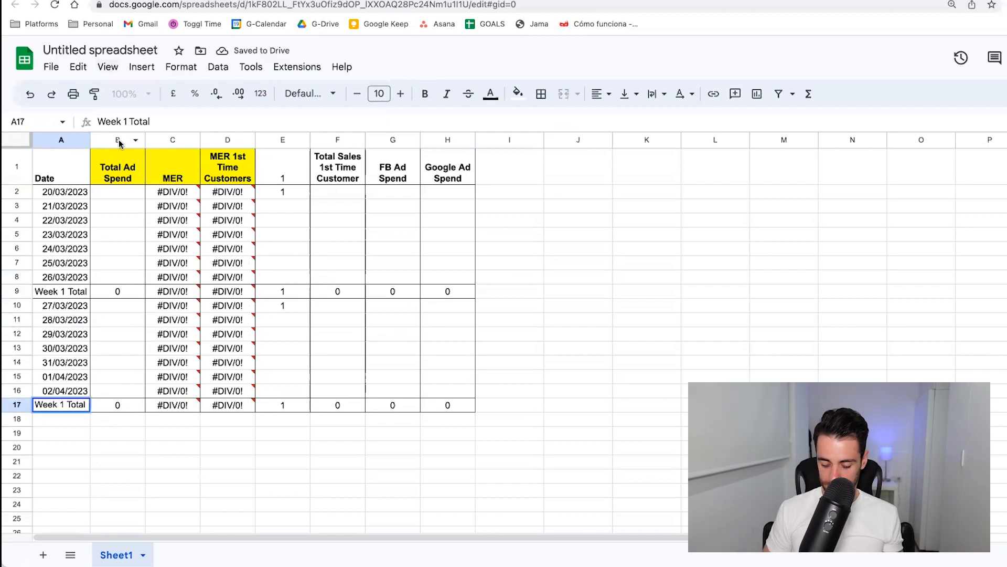
pyautogui.press('BackSpace')
pyautogui.write('2')
pyautogui.press('Return')
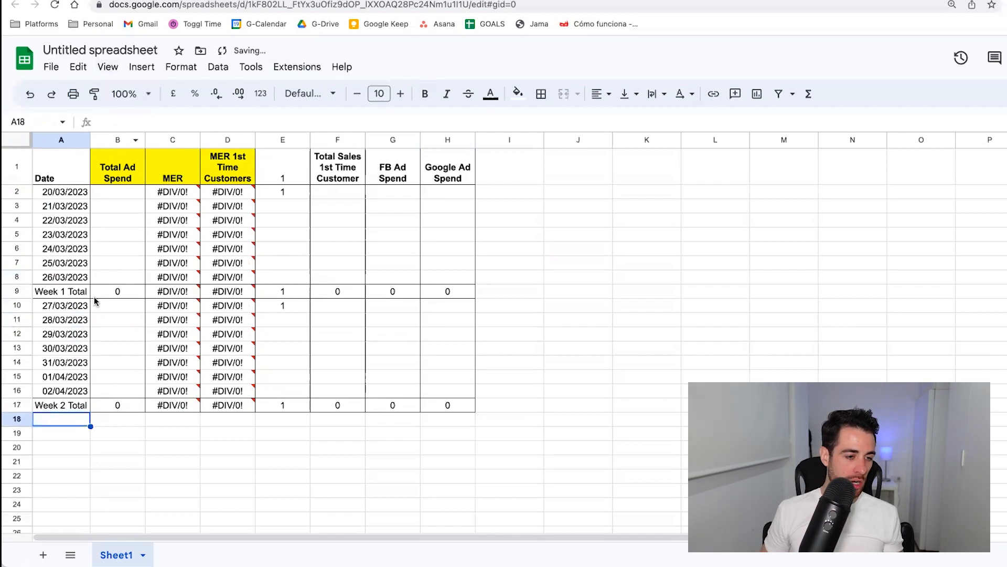
# Copy the second week's block A10:H17 and paste it at A18 and again at A26.
pyautogui.moveTo(85, 308); pyautogui.dragTo(439, 407)
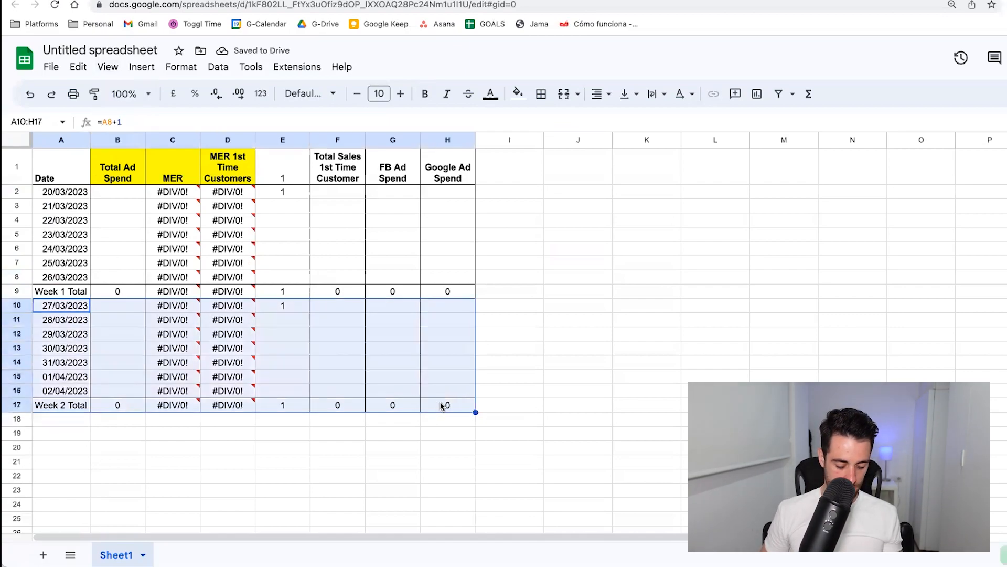
pyautogui.hotkey('ctrl', 'c')
pyautogui.click(73, 420)
pyautogui.hotkey('ctrl', 'v')
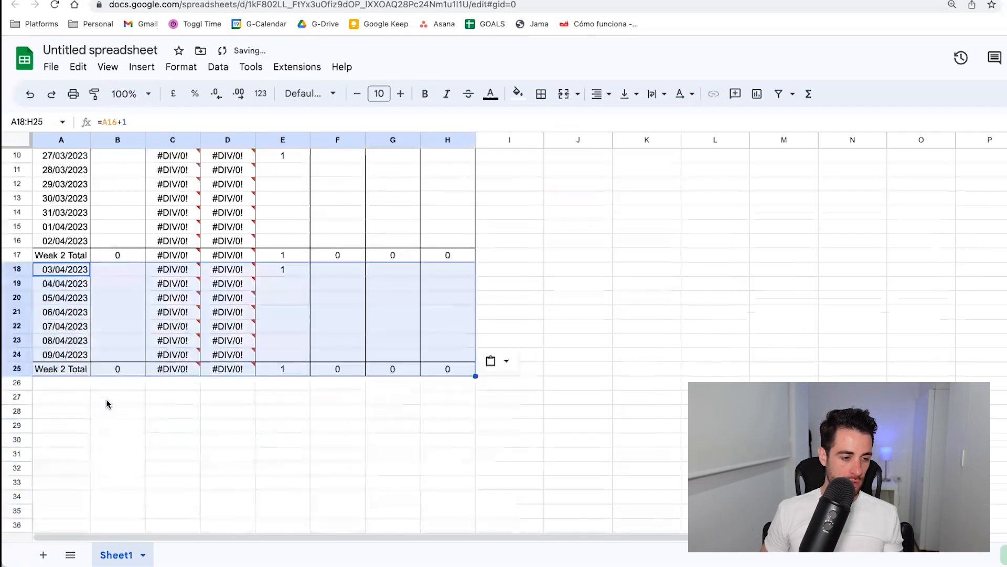
pyautogui.scroll(-3, 79, 266)
pyautogui.click(77, 239)
pyautogui.hotkey('ctrl', 'v')
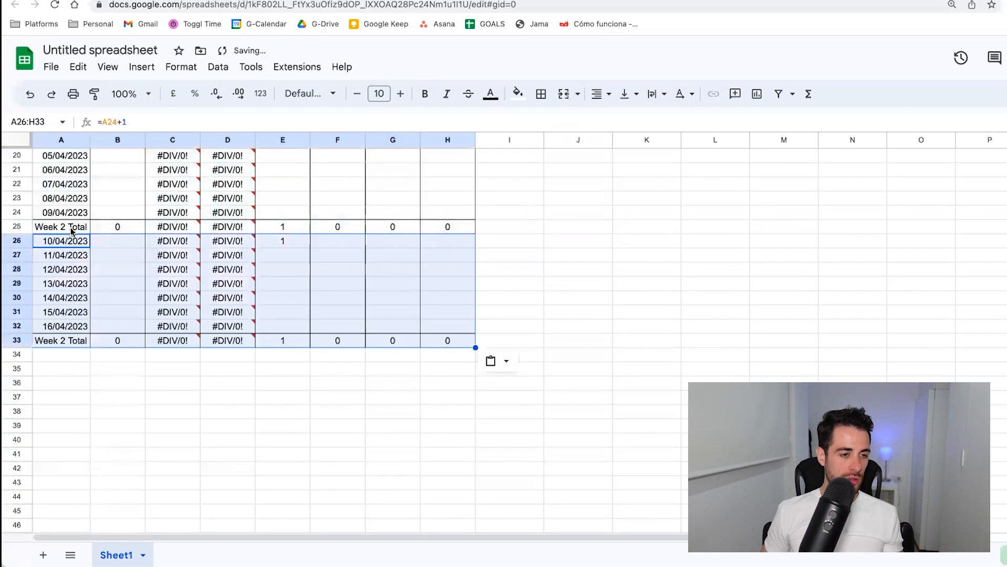
# Change the label in A25 to Week 3 Total.
pyautogui.click(74, 226)
pyautogui.click(127, 120)
pyautogui.press('BackSpace')
pyautogui.write('3')
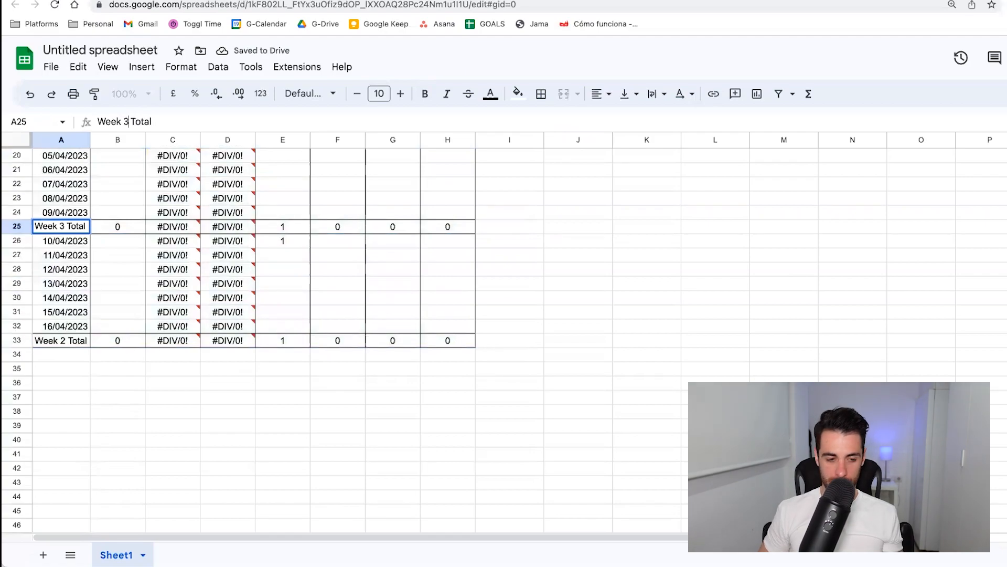
pyautogui.press('Return')
# Change the label in A33 to Week 4 Total.
pyautogui.click(72, 342)
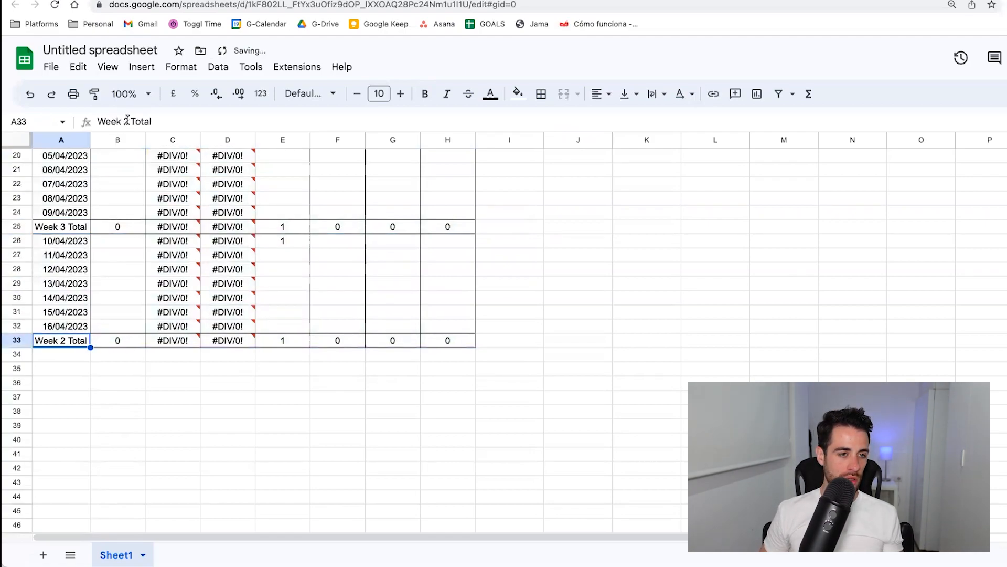
pyautogui.click(127, 122)
pyautogui.press('BackSpace')
pyautogui.write('4')
pyautogui.press('Return')
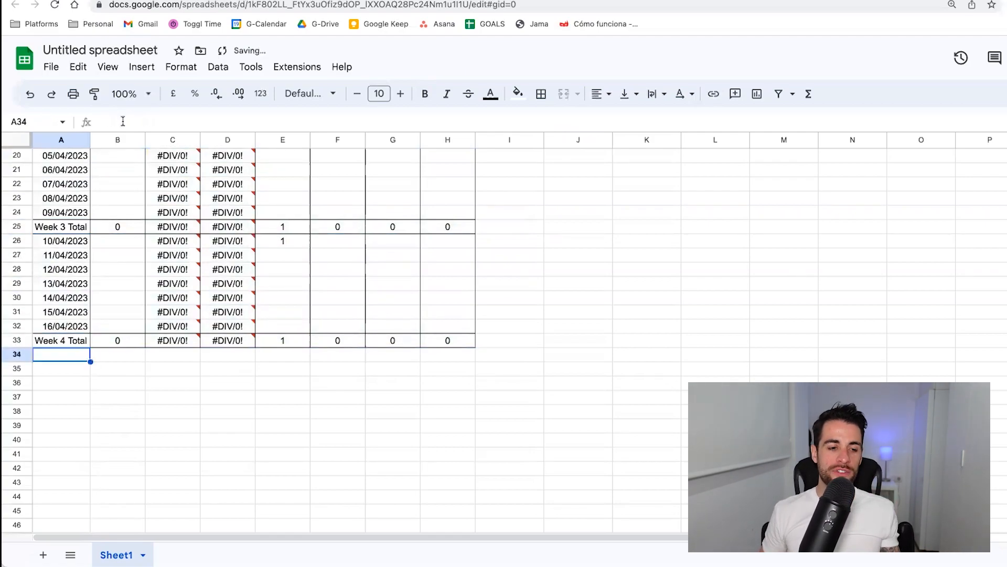
# Clear the test value 1 from the Total Sales column in cells E10, E18, E26 and E2.
pyautogui.scroll(4, 165, 289)
pyautogui.scroll(4, 163, 289)
pyautogui.click(283, 244)
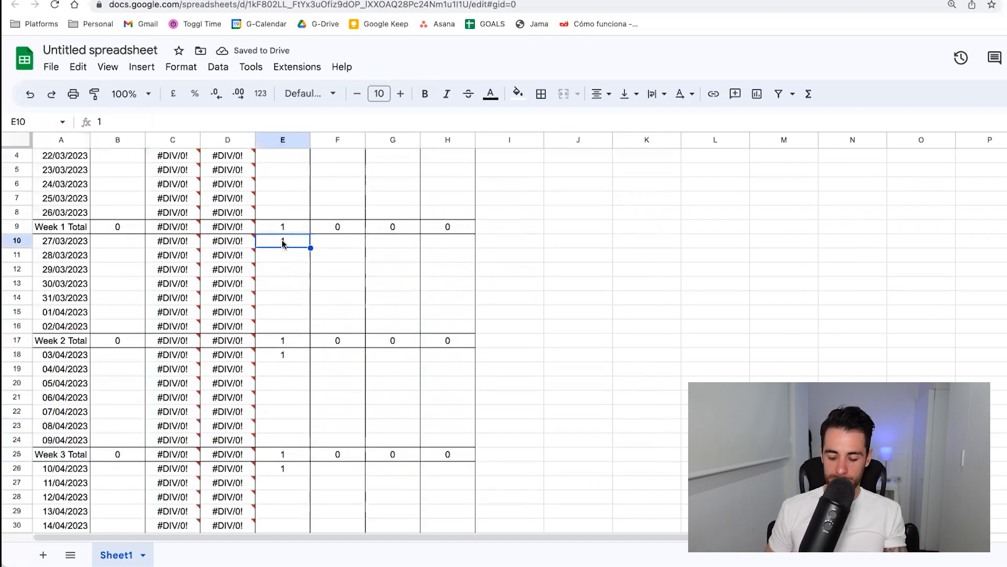
pyautogui.press('Delete')
pyautogui.click(280, 356)
pyautogui.press('Delete')
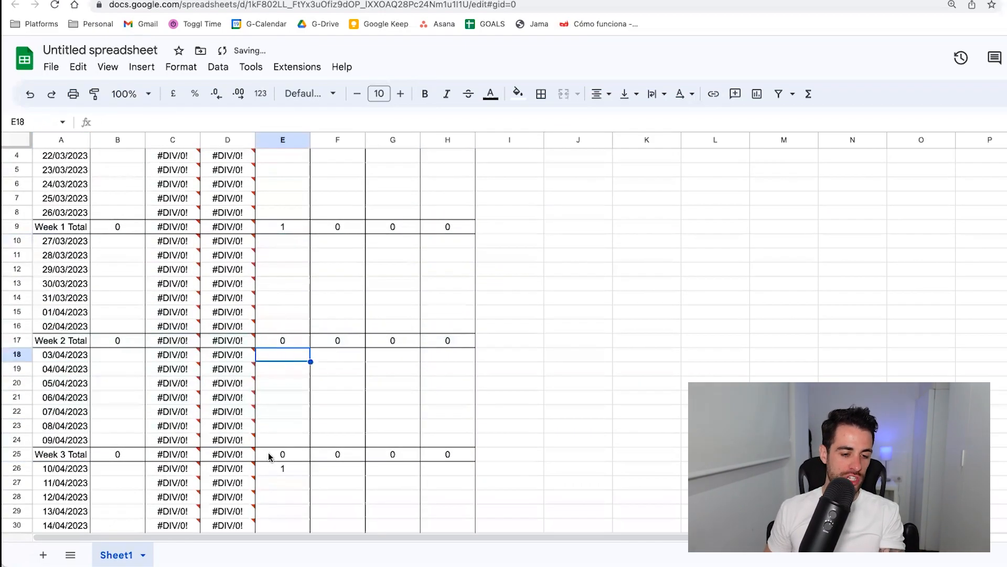
pyautogui.click(271, 467)
pyautogui.press('Delete')
pyautogui.scroll(-10, 277, 429)
pyautogui.scroll(10, 276, 423)
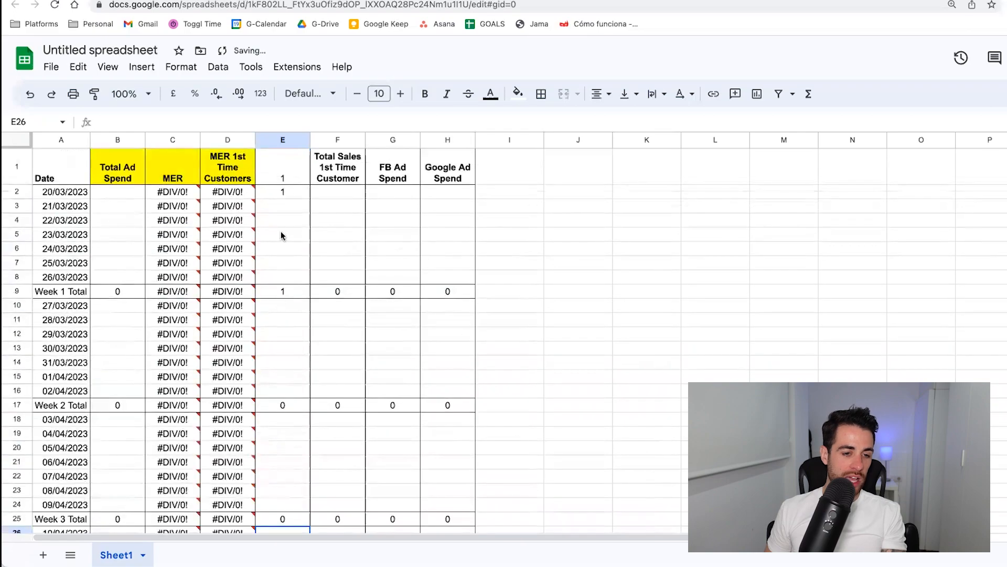
pyautogui.click(279, 198)
pyautogui.press('Delete')
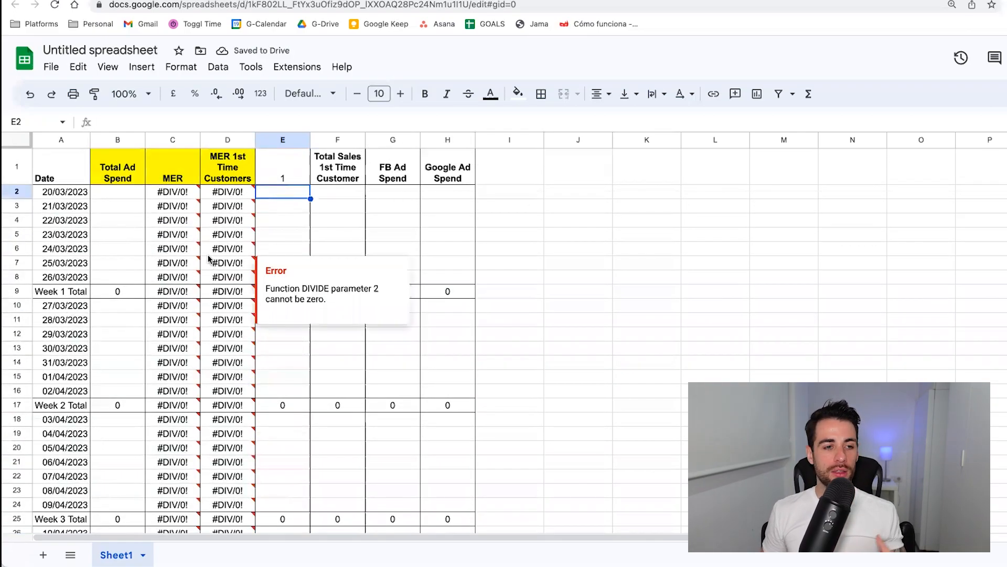
pyautogui.scroll(-5, 184, 493)
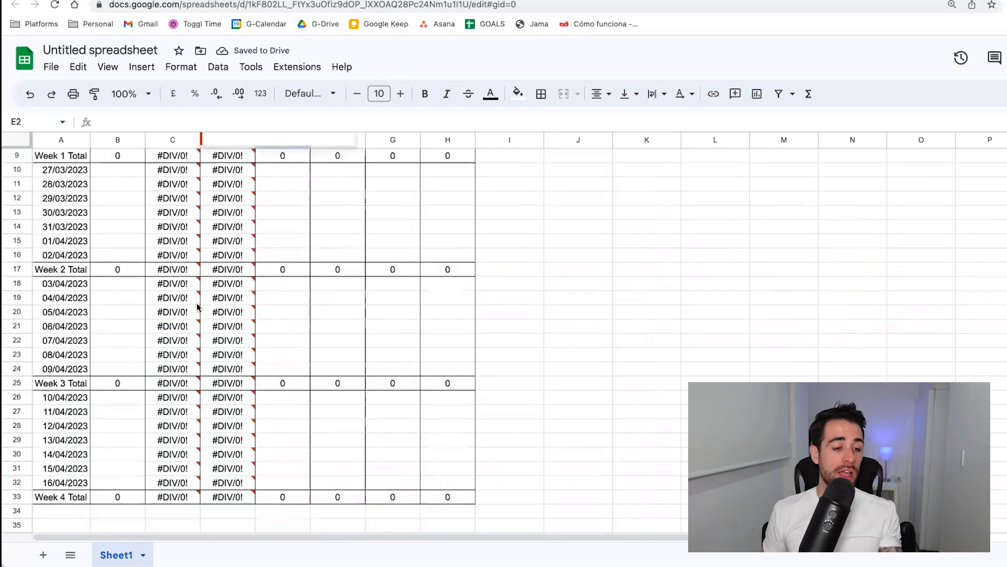
pyautogui.scroll(5, 187, 468)
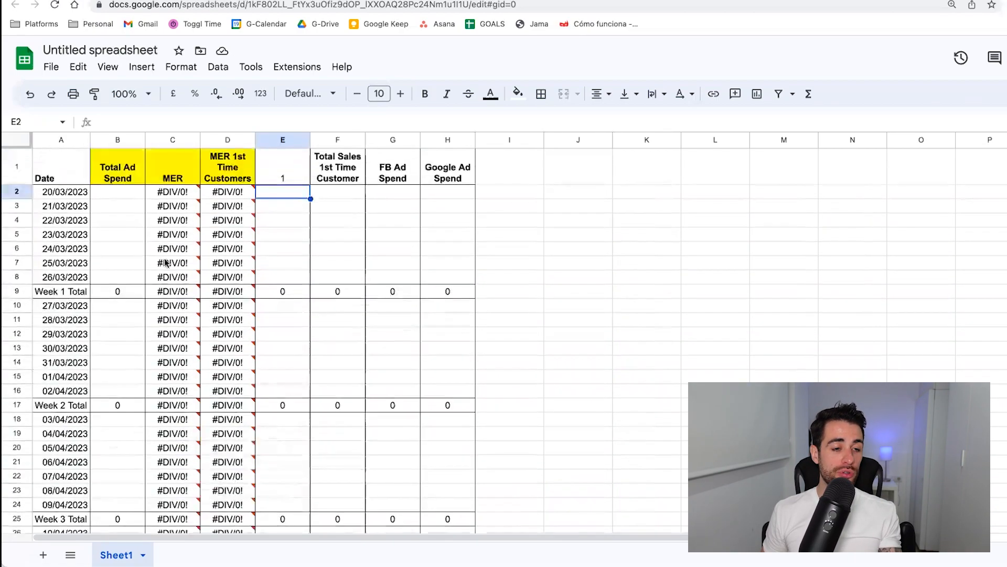
pyautogui.scroll(-5, 126, 488)
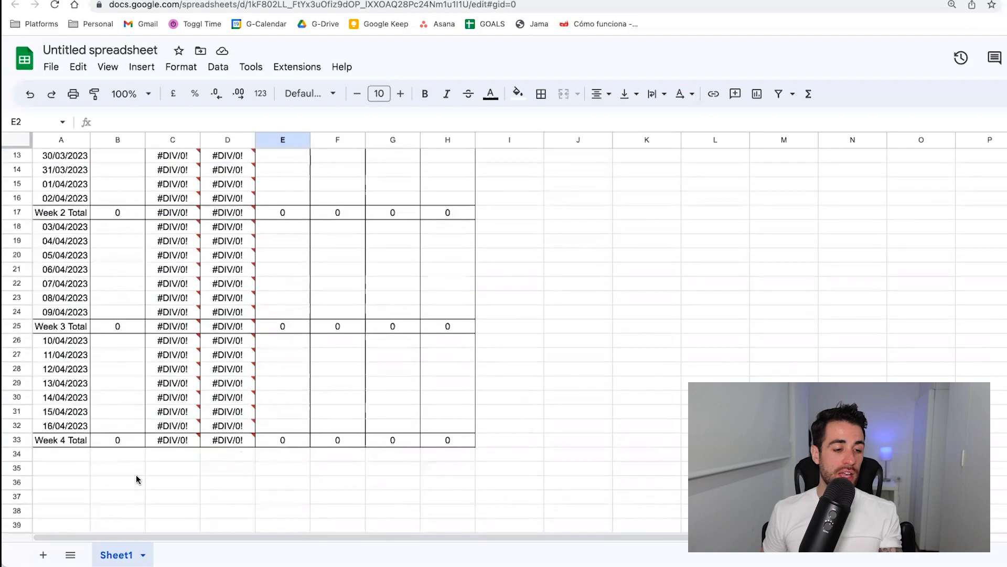
pyautogui.scroll(5, 252, 445)
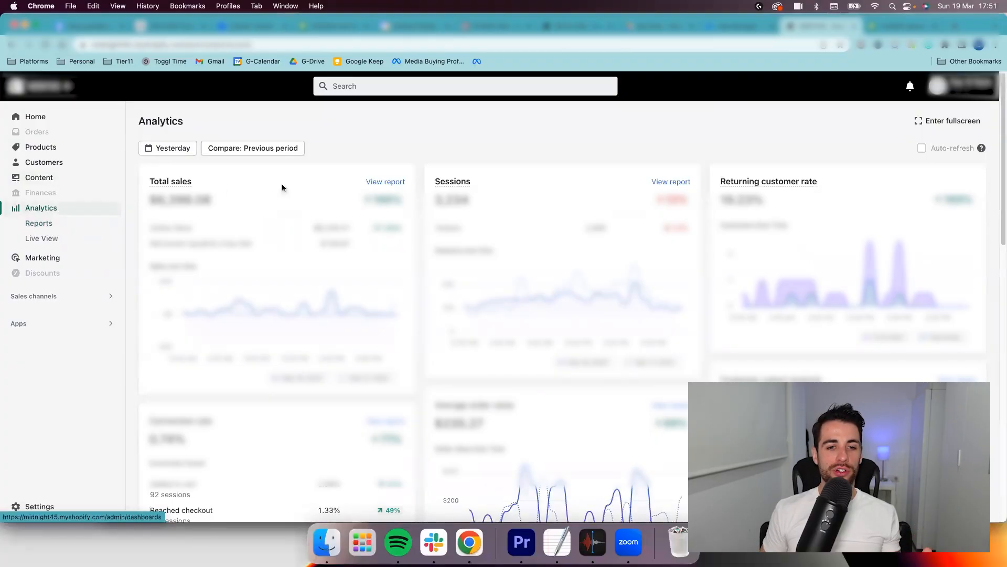
# Switch to the Shopify analytics, open the Total sales report for yesterday and highlight the day's net sales figure in its table.
pyautogui.click(378, 182)
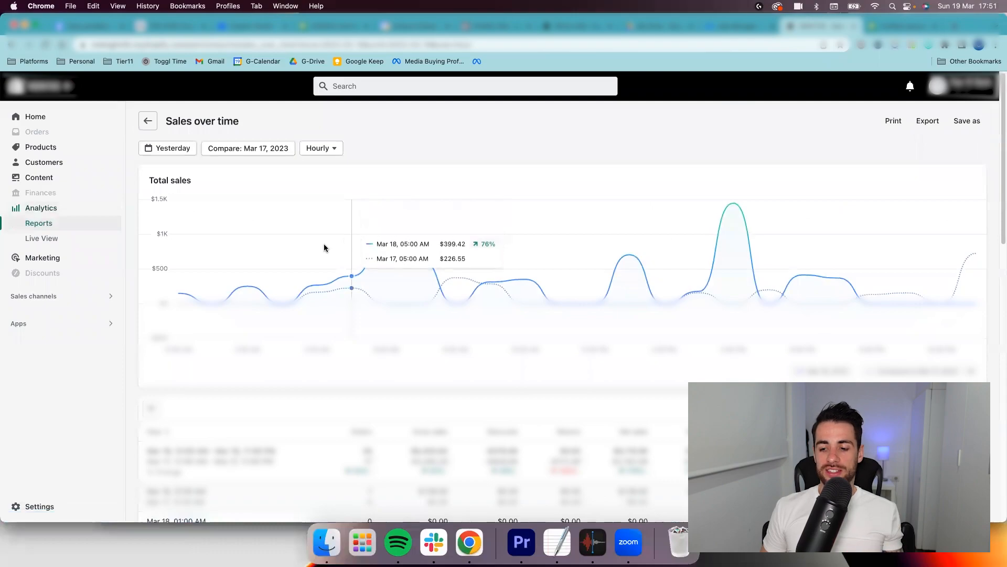
pyautogui.scroll(-5, 325, 248)
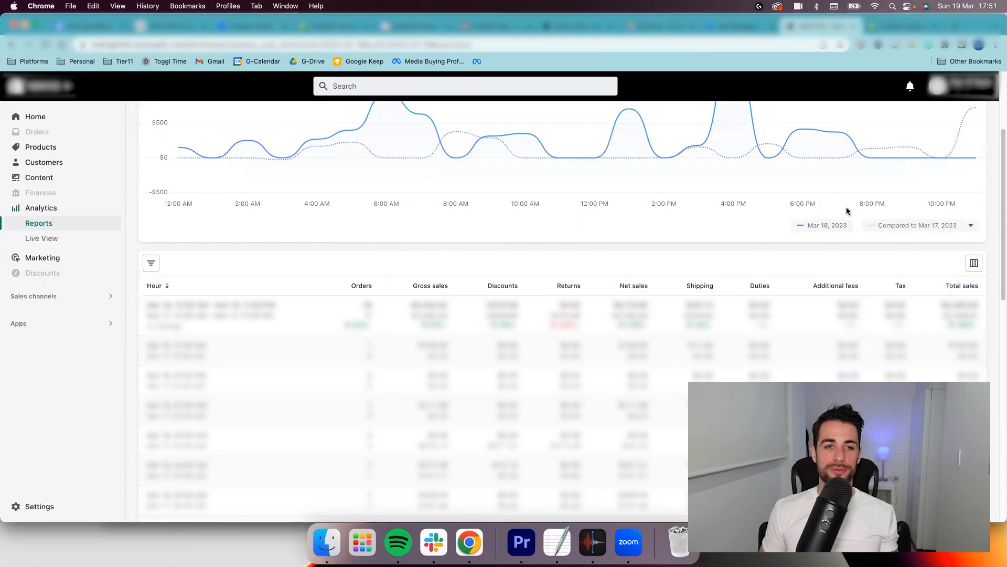
pyautogui.moveTo(822, 189)
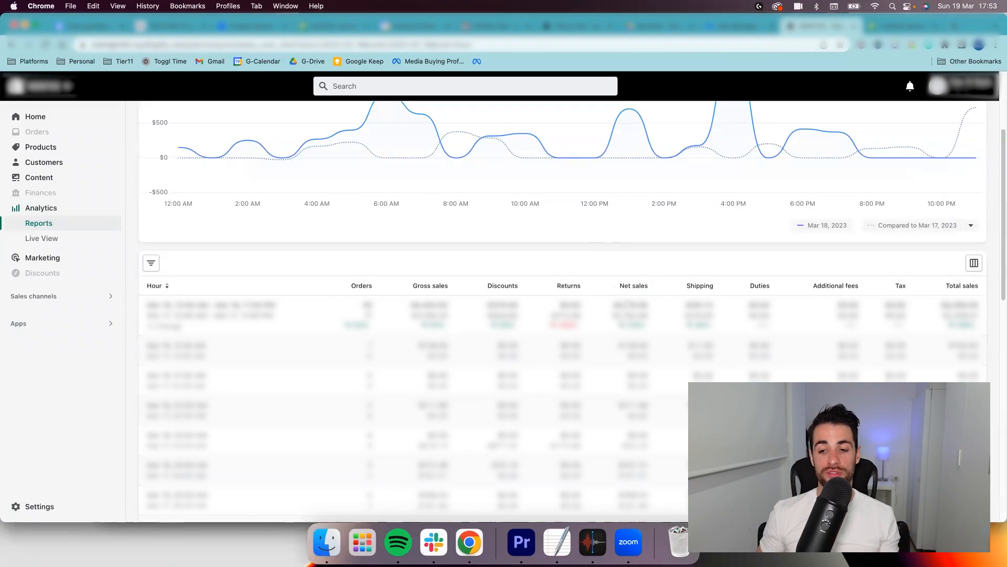
pyautogui.doubleClick(630, 305)
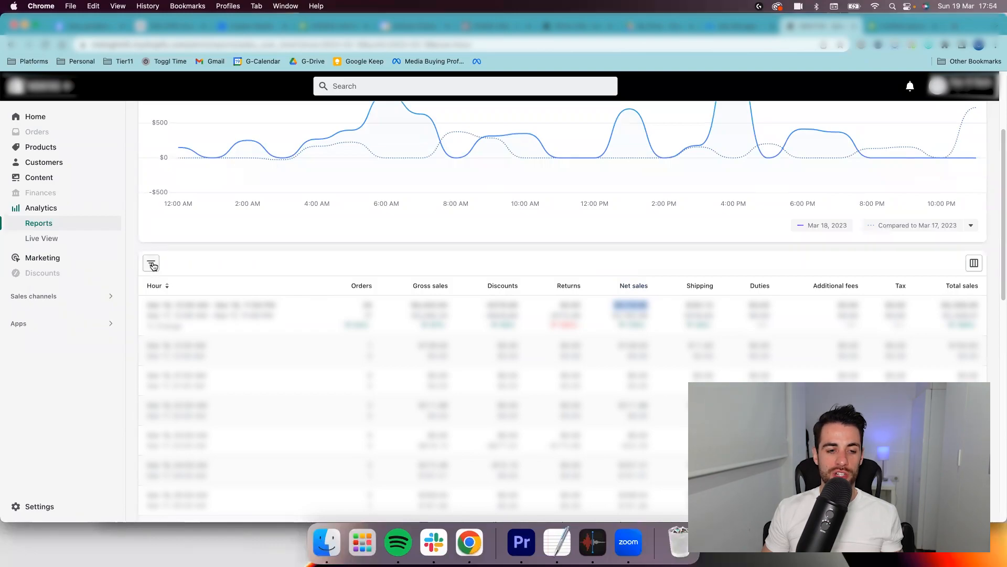
# Filter the sales report to customer type First-time and highlight the day's net sales figure.
pyautogui.click(152, 265)
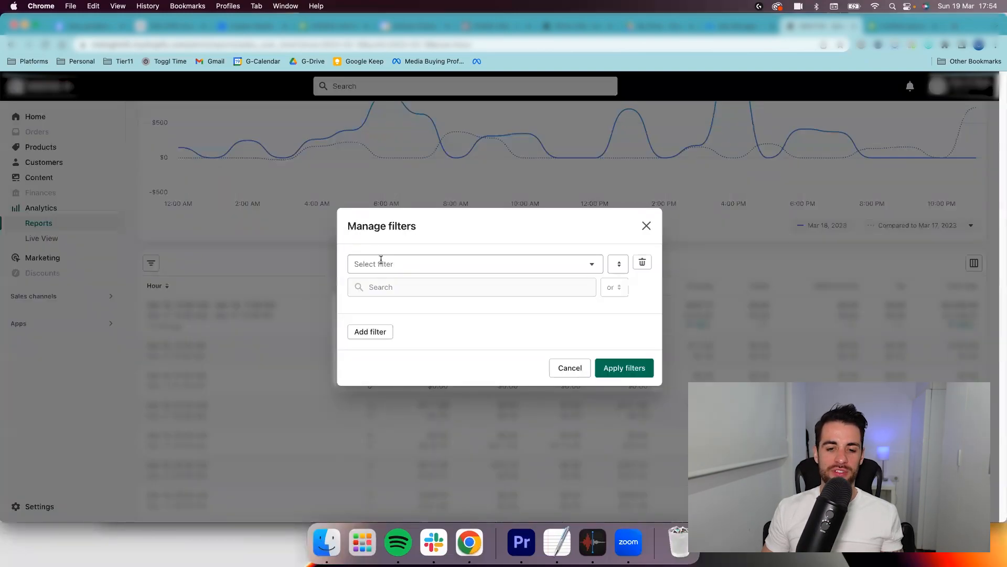
pyautogui.click(380, 263)
pyautogui.write('cusr')
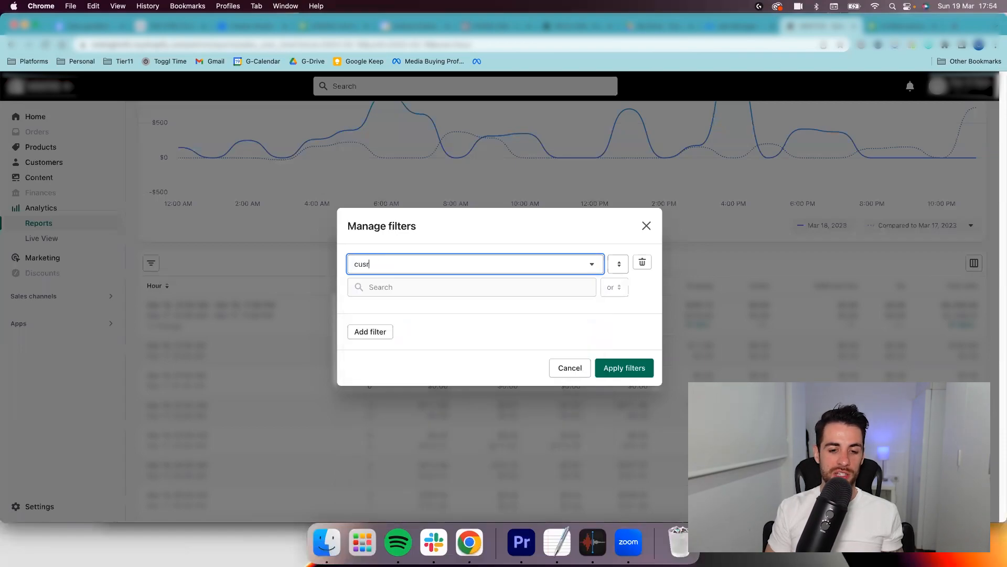
pyautogui.write('tom')
pyautogui.press('BackSpace')
pyautogui.press('BackSpace')
pyautogui.press('BackSpace')
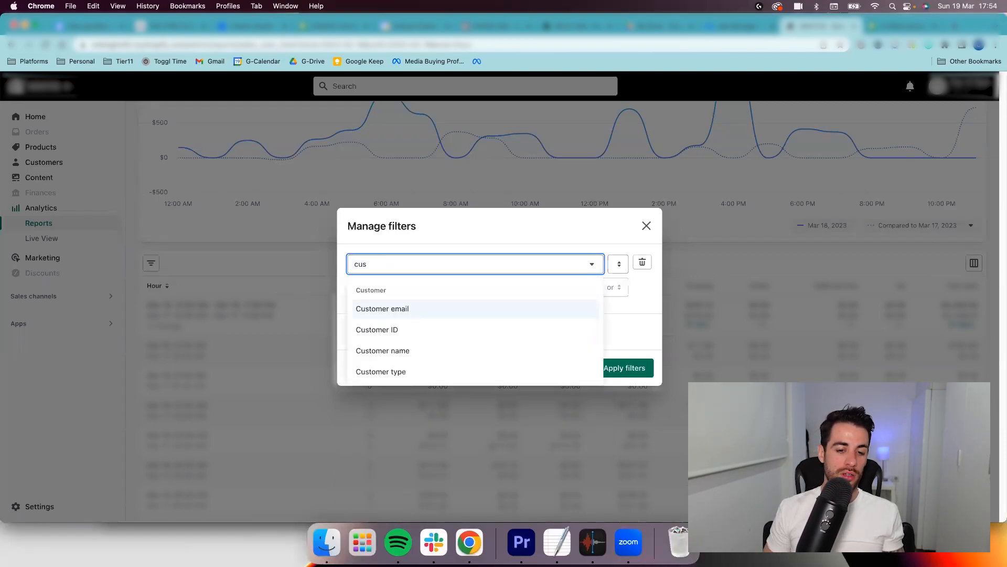
pyautogui.click(402, 372)
pyautogui.click(385, 290)
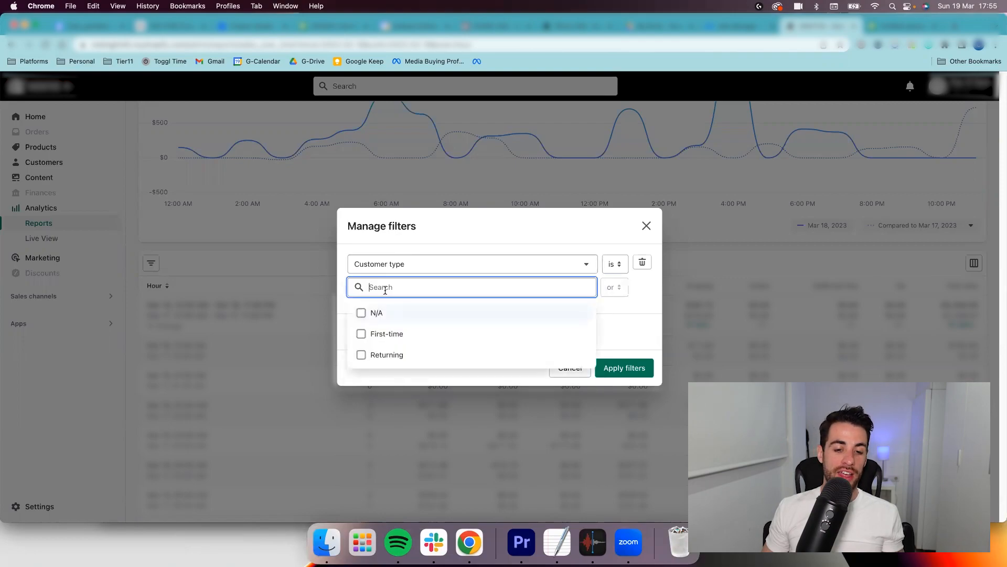
pyautogui.click(402, 337)
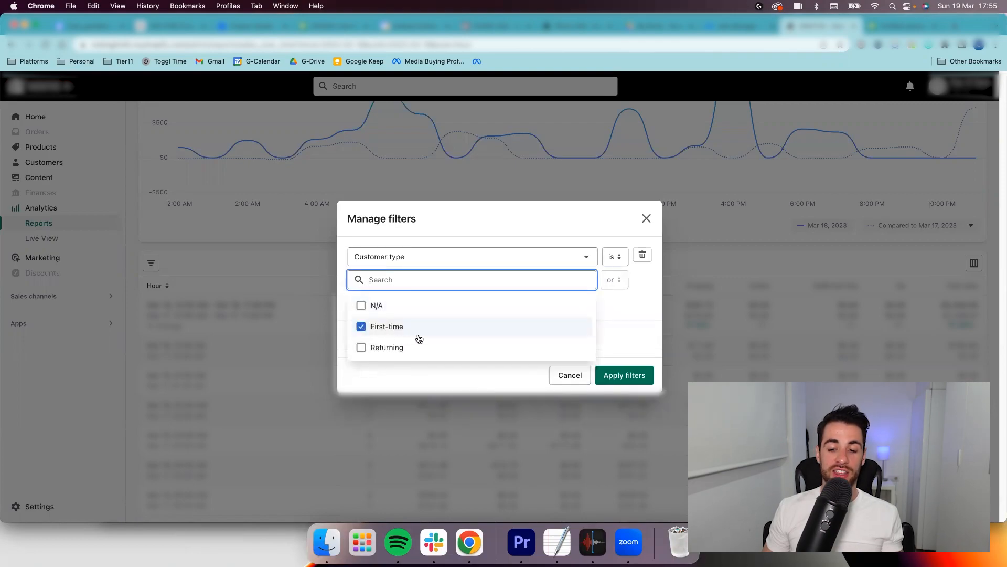
pyautogui.click(626, 372)
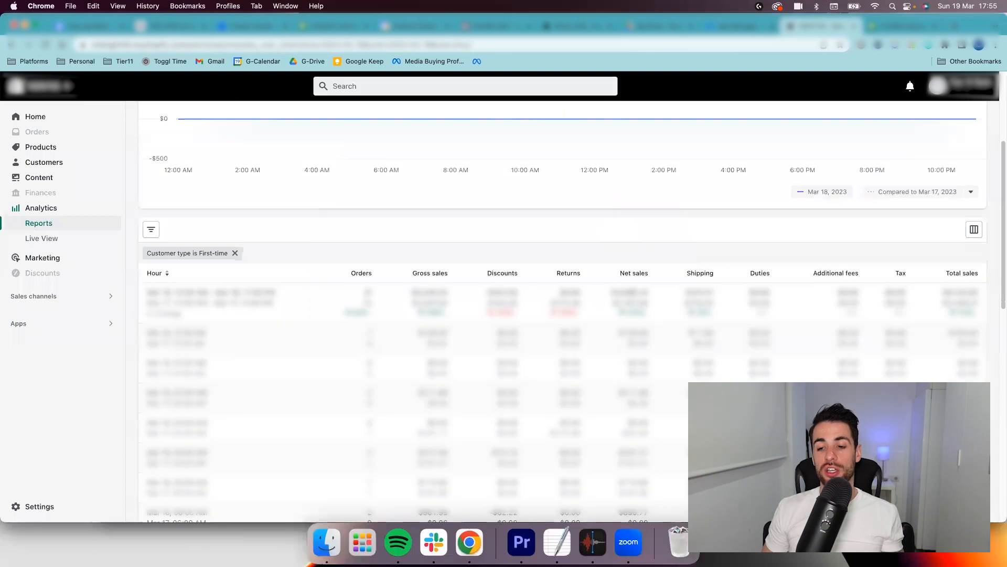
pyautogui.doubleClick(622, 293)
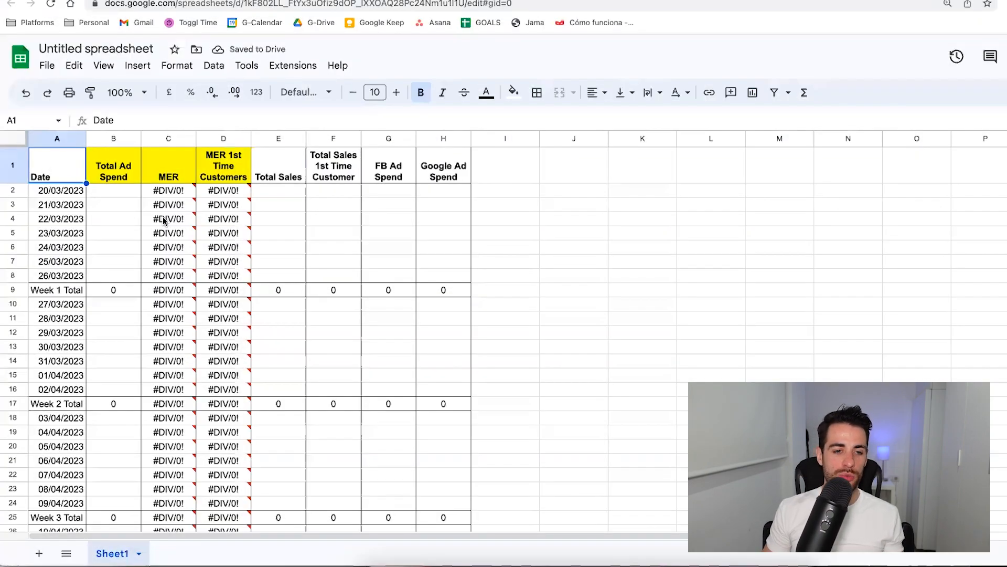
# Back in the Google Sheets tracker, enter 6000 as total sales in E2 and 4000 as first-time customer sales in F2.
pyautogui.click(284, 192)
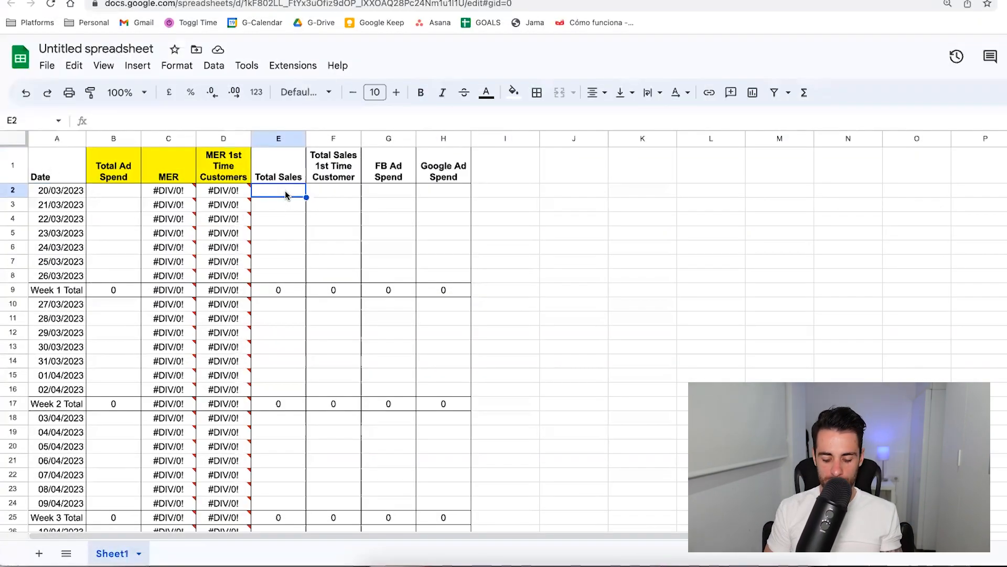
pyautogui.write('6000')
pyautogui.press('Tab')
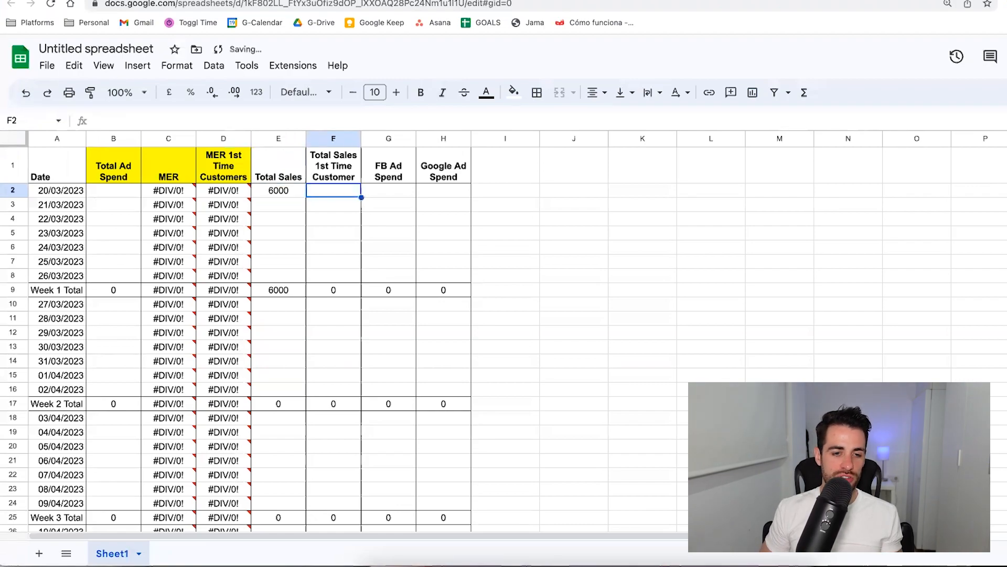
pyautogui.press('Down')
pyautogui.press('Left')
pyautogui.press('Up')
pyautogui.press('Right')
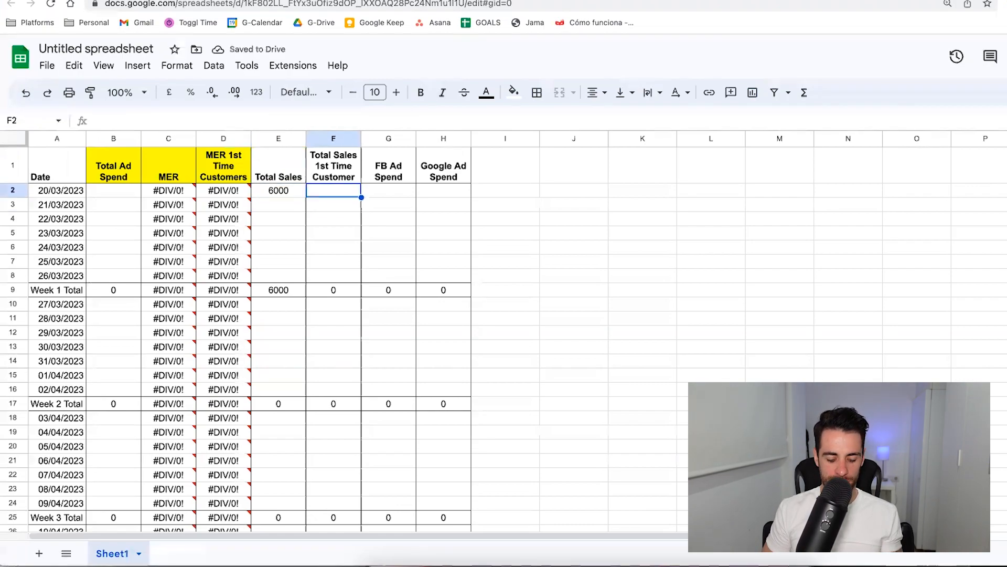
pyautogui.write('4000')
pyautogui.press('Return')
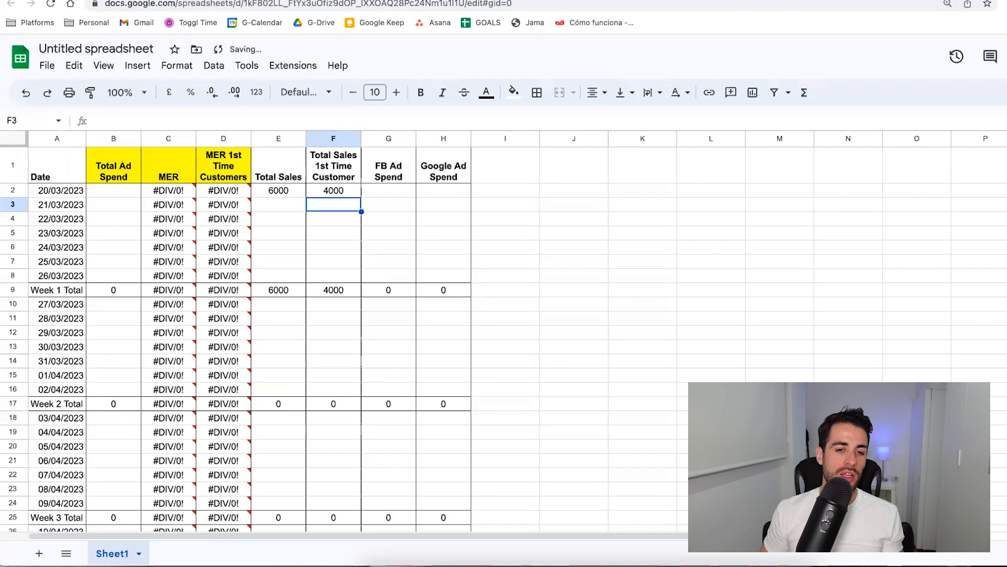
# Enter 2000 as the FB ad spend in G2 and 100 as the Google ad spend in H2.
pyautogui.press('Up')
pyautogui.press('Right')
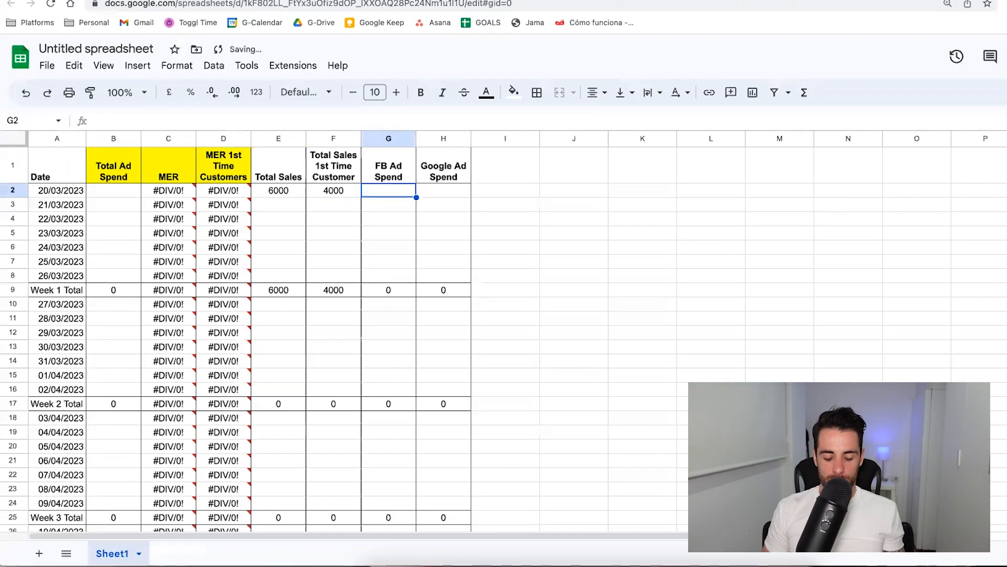
pyautogui.write('2000')
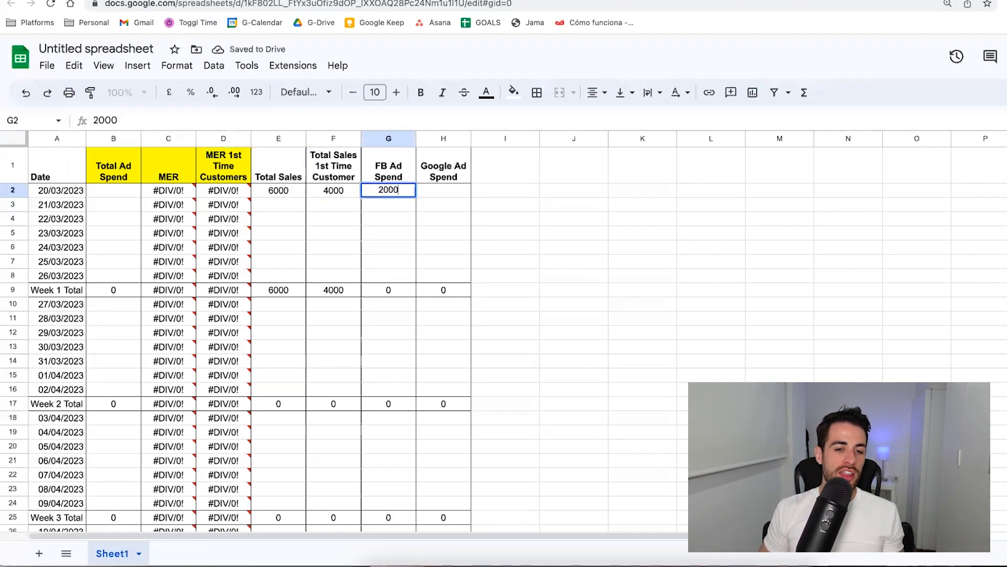
pyautogui.press('Tab')
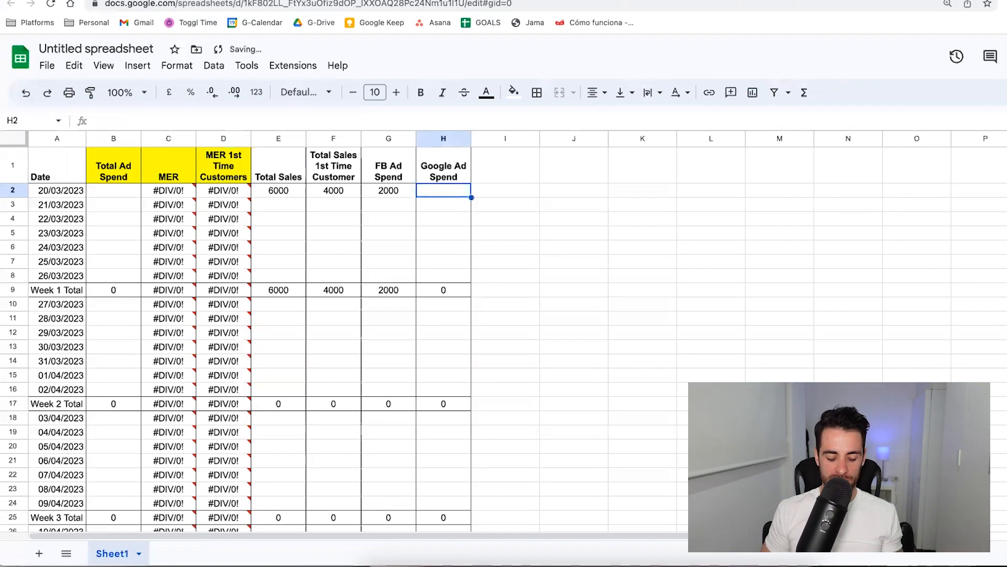
pyautogui.write('100')
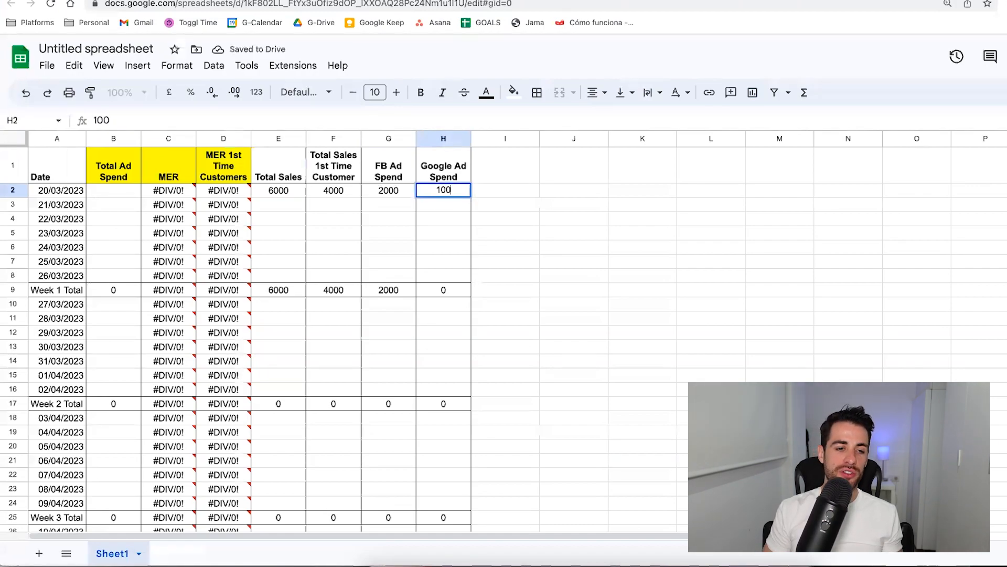
pyautogui.press('Return')
pyautogui.press('Up')
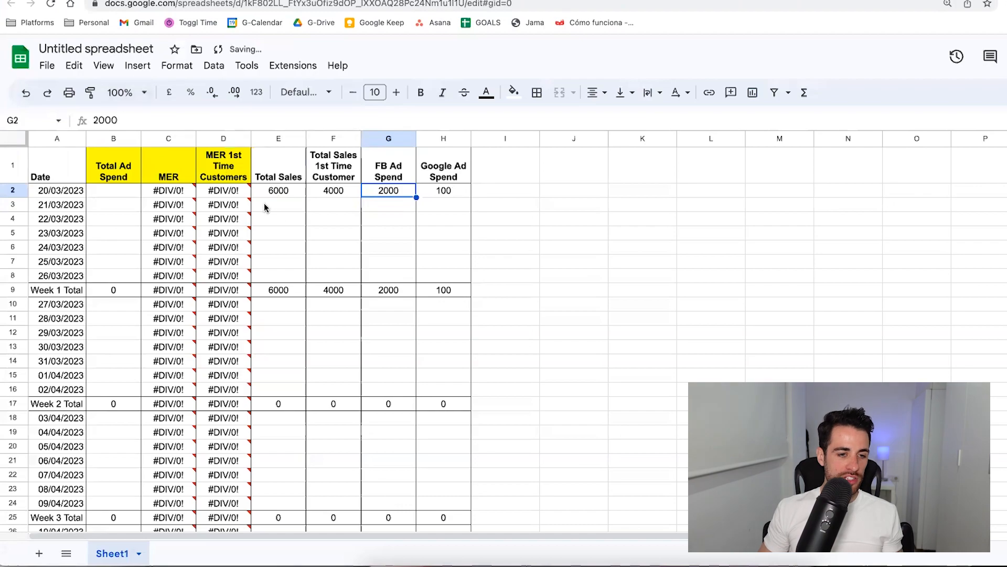
# Check the first-time customer MER formula in D2 and enter =G2+H2 as the total ad spend formula in B2.
pyautogui.doubleClick(224, 190)
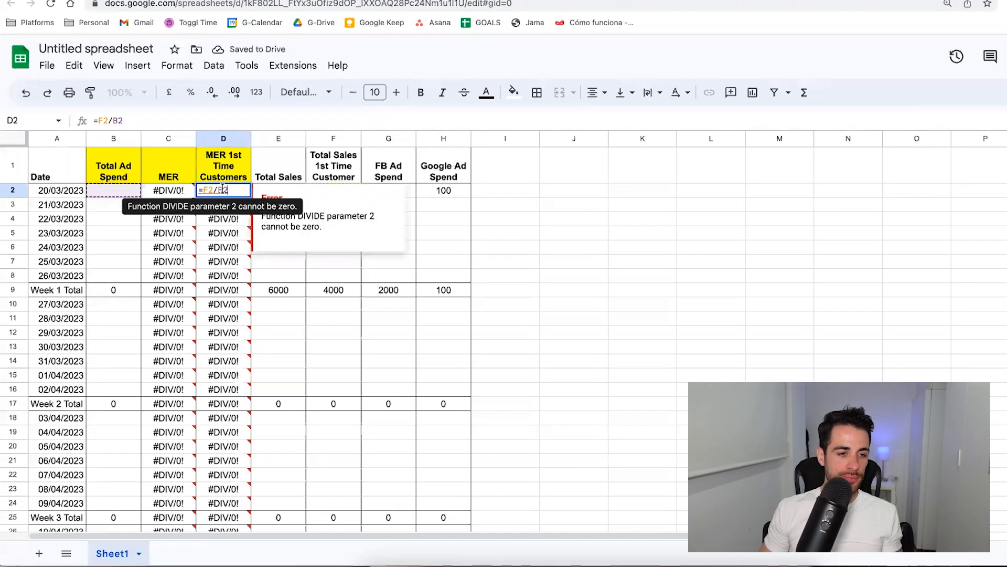
pyautogui.press('Escape')
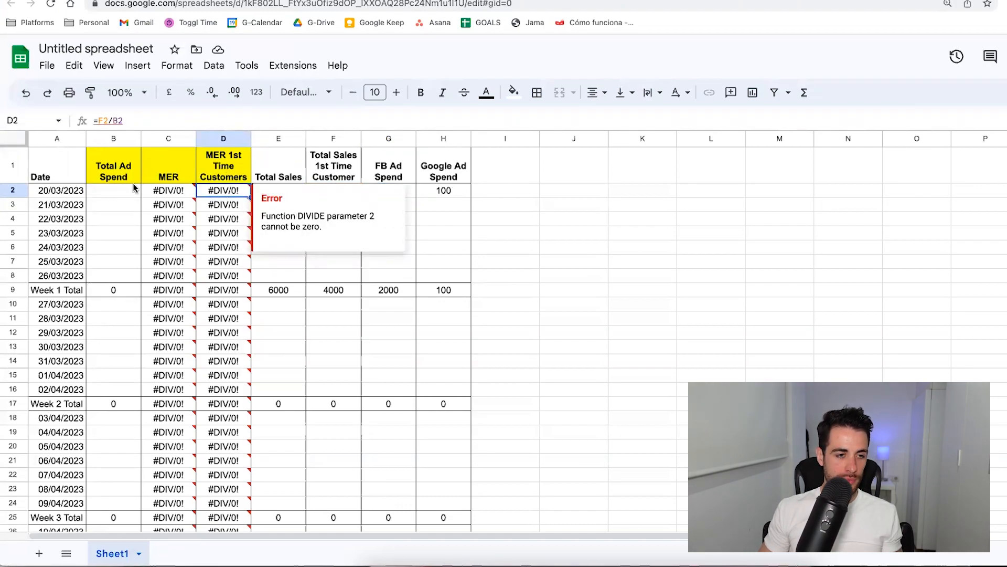
pyautogui.click(119, 191)
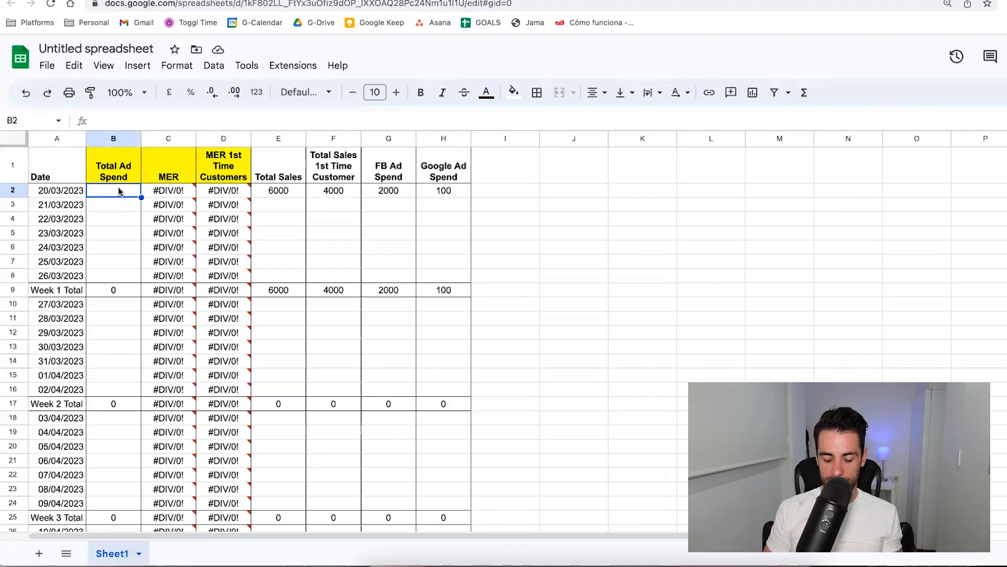
pyautogui.write('=')
pyautogui.press('Right')
pyautogui.press('Right')
pyautogui.press('Right')
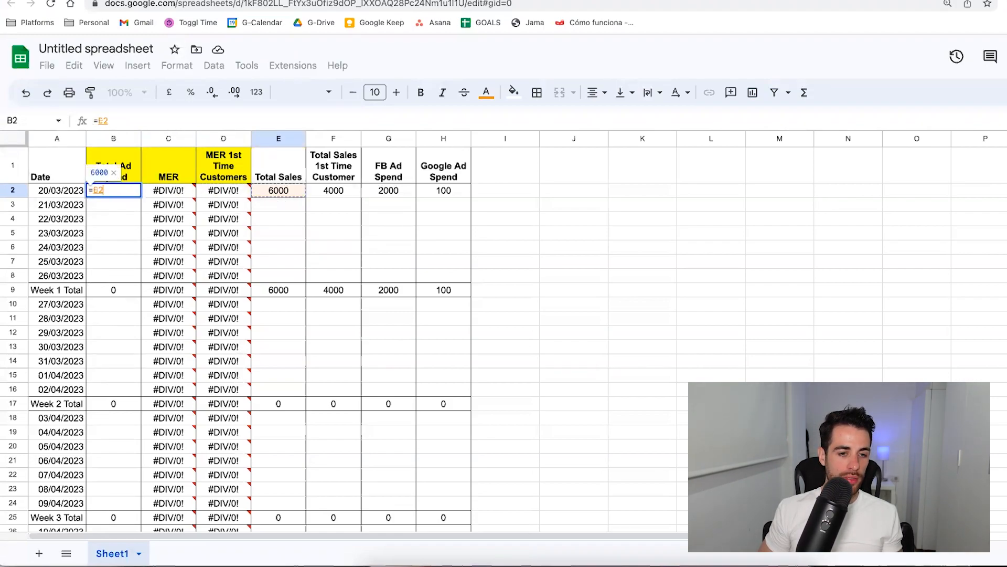
pyautogui.press('Right')
pyautogui.press('Right')
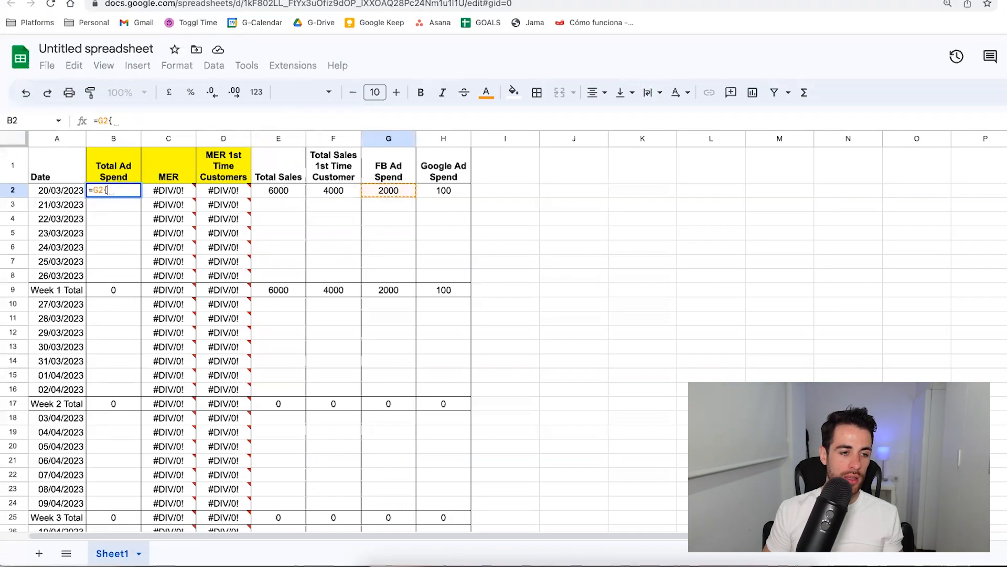
pyautogui.write('+')
pyautogui.press('Right')
pyautogui.press('Right')
pyautogui.press('Right')
pyautogui.press('Right')
pyautogui.press('Right')
pyautogui.press('Right')
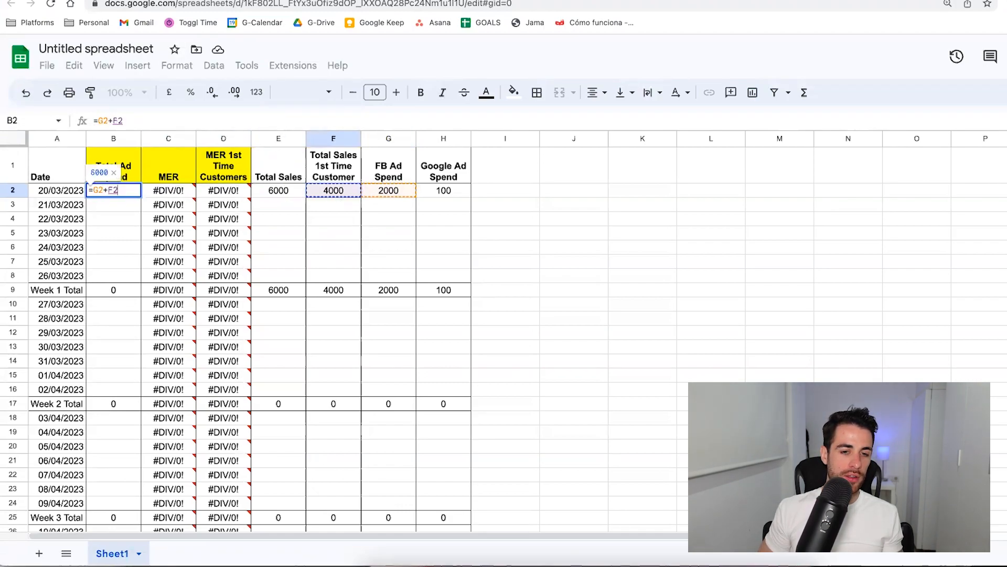
pyautogui.press('Return')
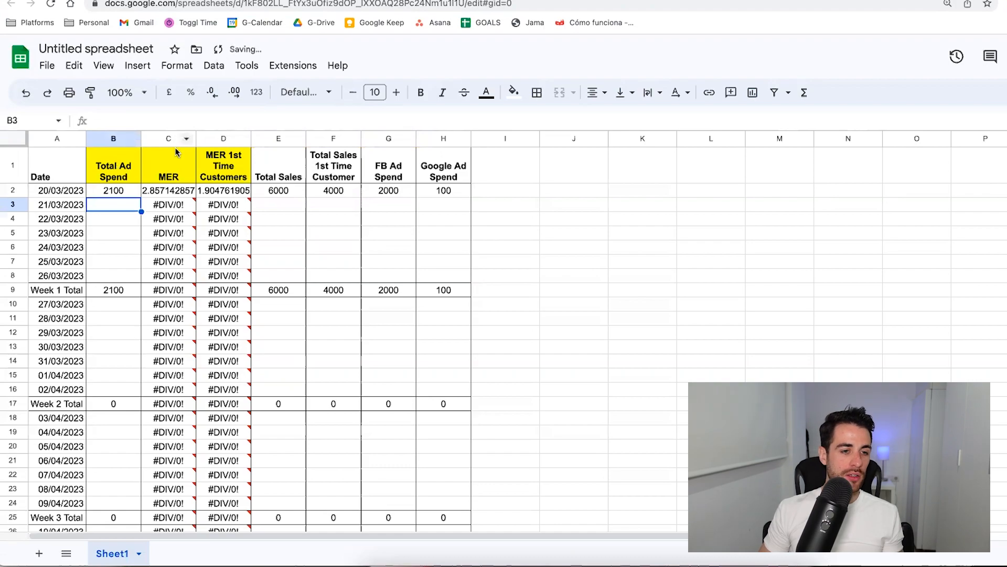
# Fill the B2 total ad spend formula down through B8 and check the Week 1 Total sum formula in B9.
pyautogui.click(113, 190)
pyautogui.moveTo(142, 197); pyautogui.dragTo(139, 278)
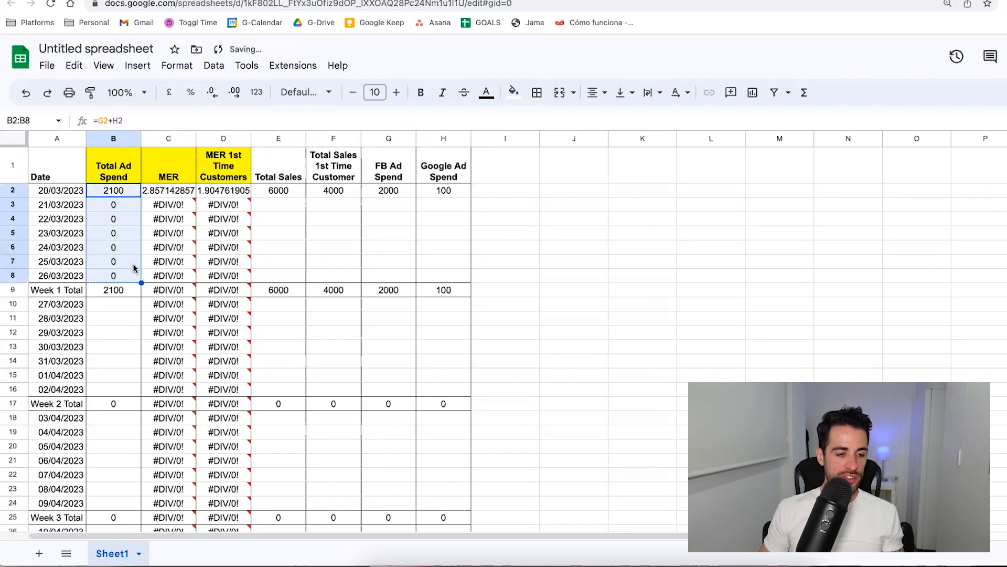
pyautogui.doubleClick(120, 291)
pyautogui.press('Escape')
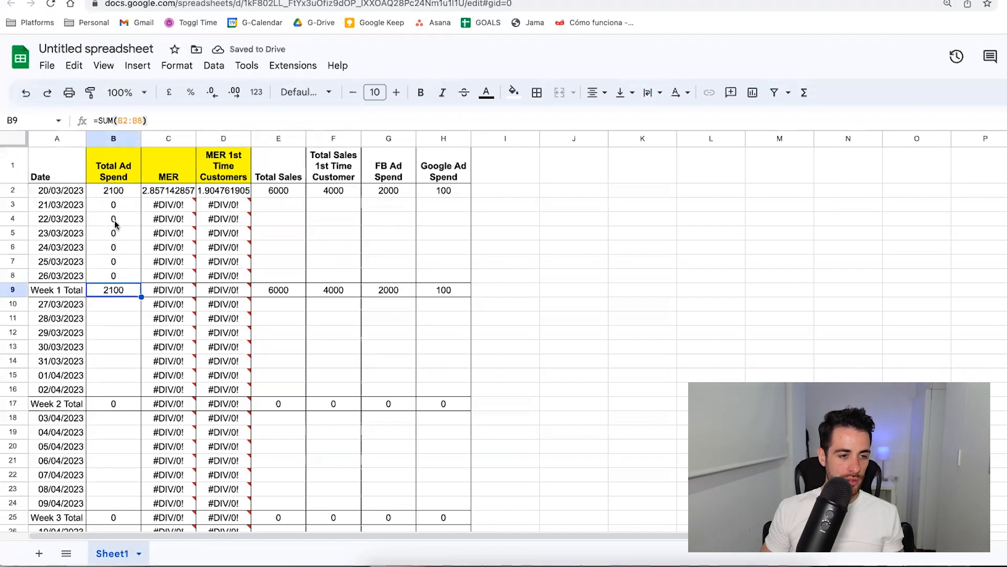
# Copy the total ad spend formulas from B2:B8 into the daily rows of weeks 2, 3 and 4 in column B.
pyautogui.moveTo(117, 192); pyautogui.dragTo(121, 275)
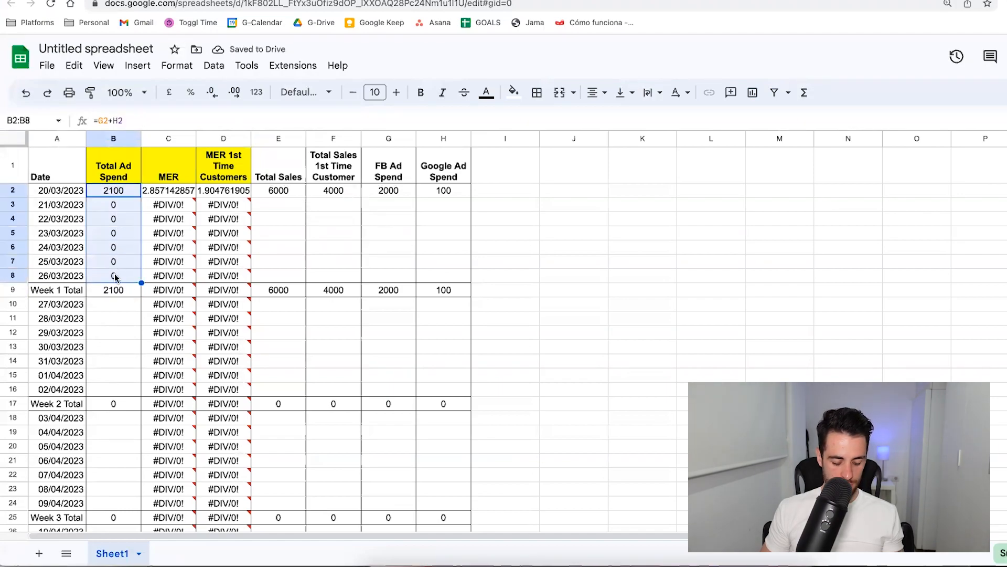
pyautogui.hotkey('ctrl', 'c')
pyautogui.click(110, 305)
pyautogui.hotkey('ctrl', 'v')
pyautogui.moveTo(110, 418); pyautogui.dragTo(112, 503)
pyautogui.hotkey('ctrl', 'v')
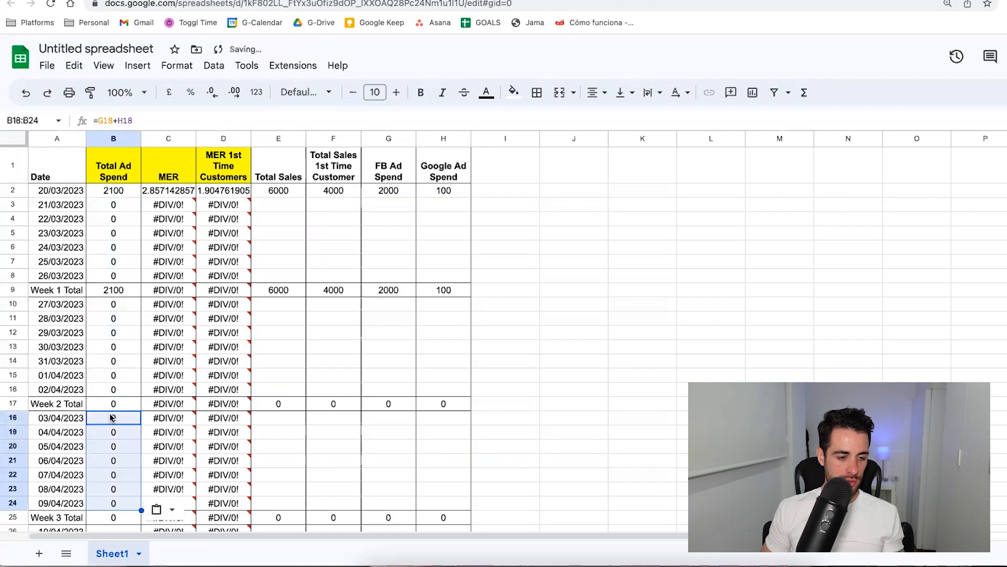
pyautogui.scroll(-1, 112, 456)
pyautogui.click(113, 493)
pyautogui.scroll(1, 138, 348)
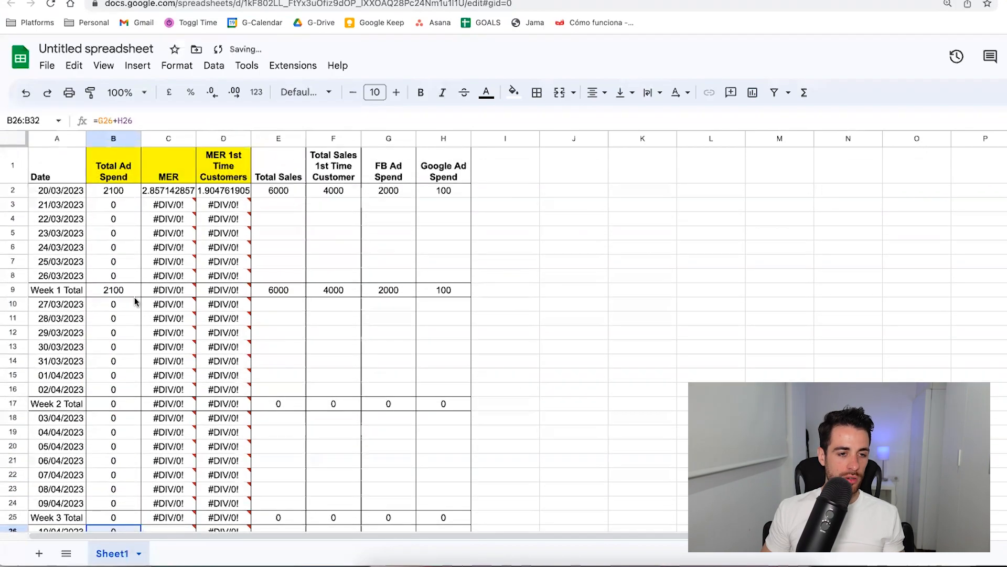
# Reduce the number format of the MER and MER 1st Time Customers columns (C and D) to one decimal place.
pyautogui.moveTo(175, 139); pyautogui.dragTo(212, 132)
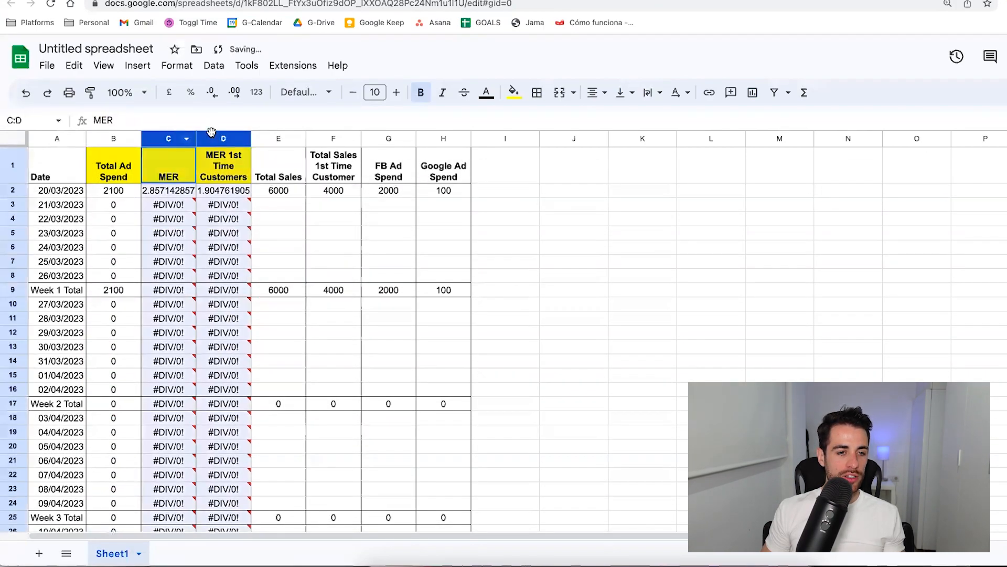
pyautogui.click(212, 92)
pyautogui.click(212, 93)
pyautogui.click(212, 93)
pyautogui.click(212, 92)
pyautogui.click(212, 92)
pyautogui.click(212, 93)
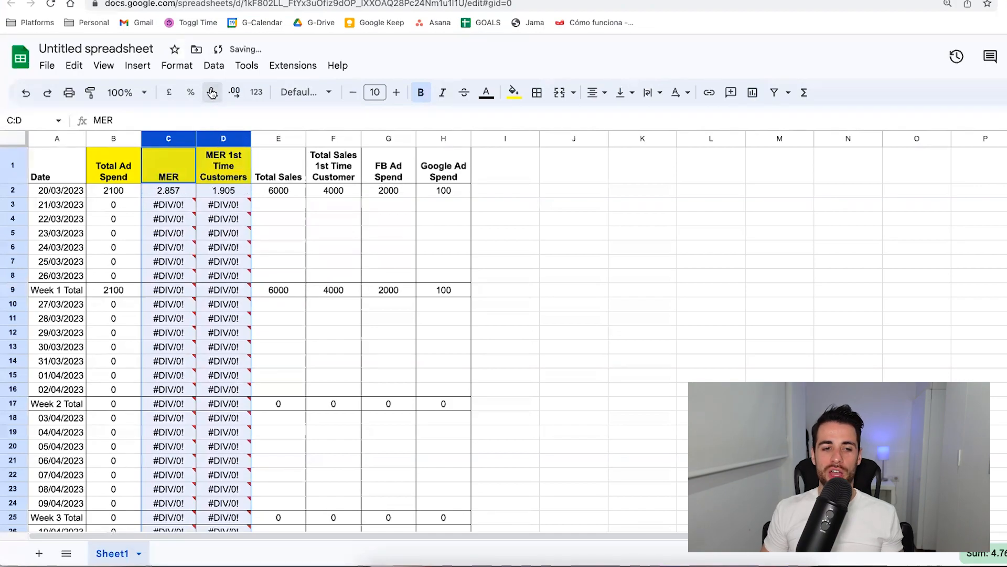
pyautogui.click(212, 93)
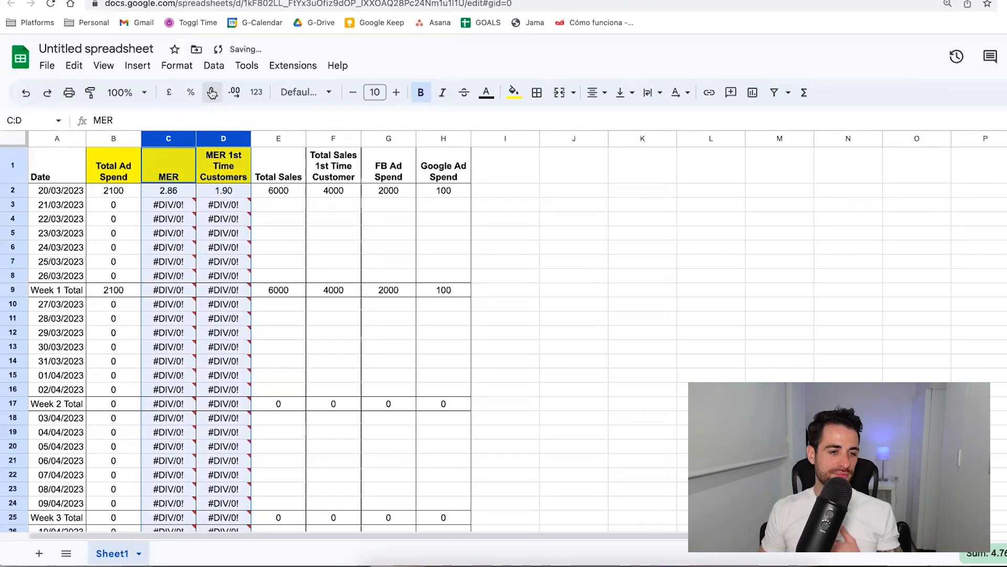
pyautogui.click(211, 93)
pyautogui.click(302, 237)
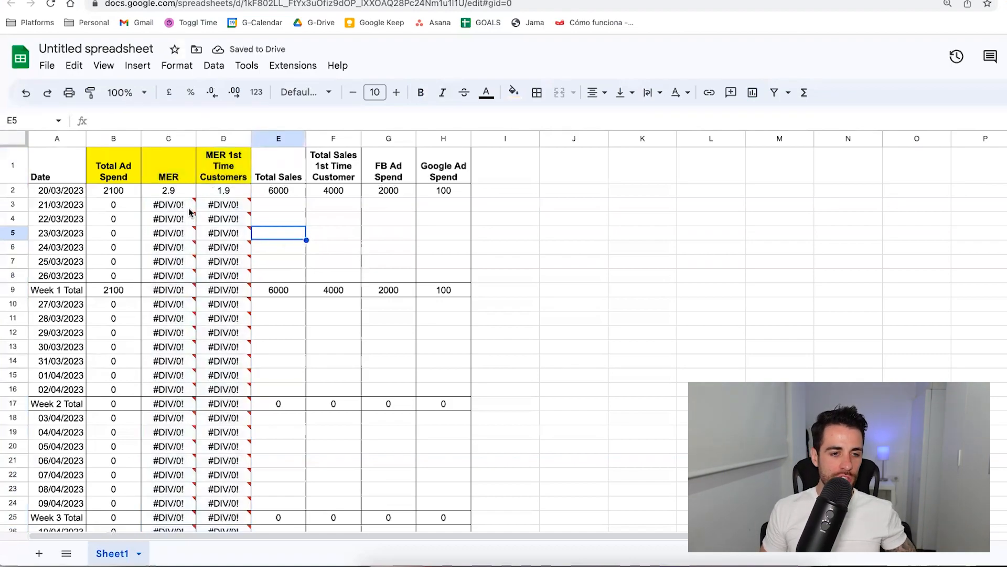
# Enter total sales of 5000, 7000 and 10000 for 21/03/2023 to 23/03/2023 in E3:E5.
pyautogui.click(281, 208)
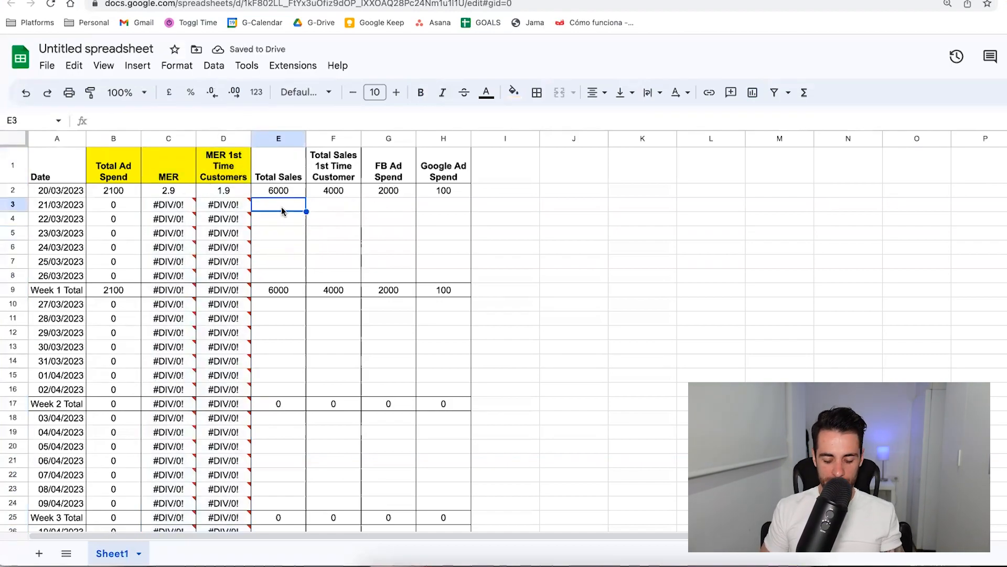
pyautogui.write('5000')
pyautogui.press('Return')
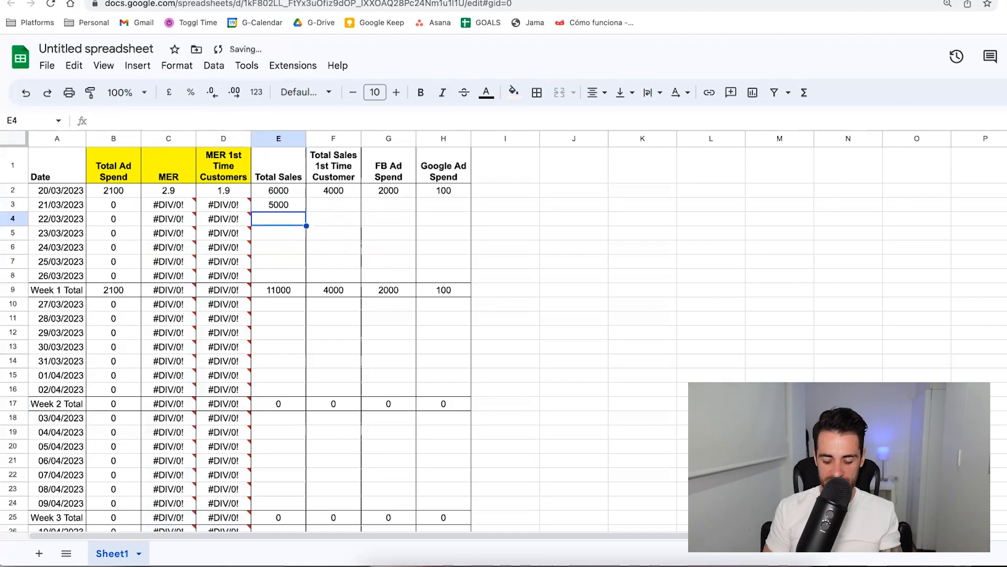
pyautogui.write('7000')
pyautogui.press('Return')
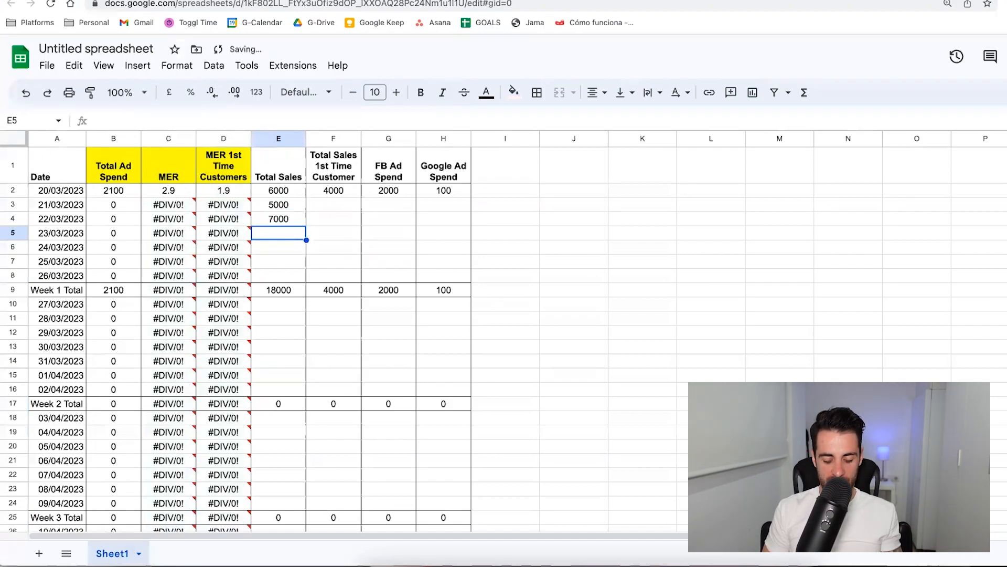
pyautogui.write('10000')
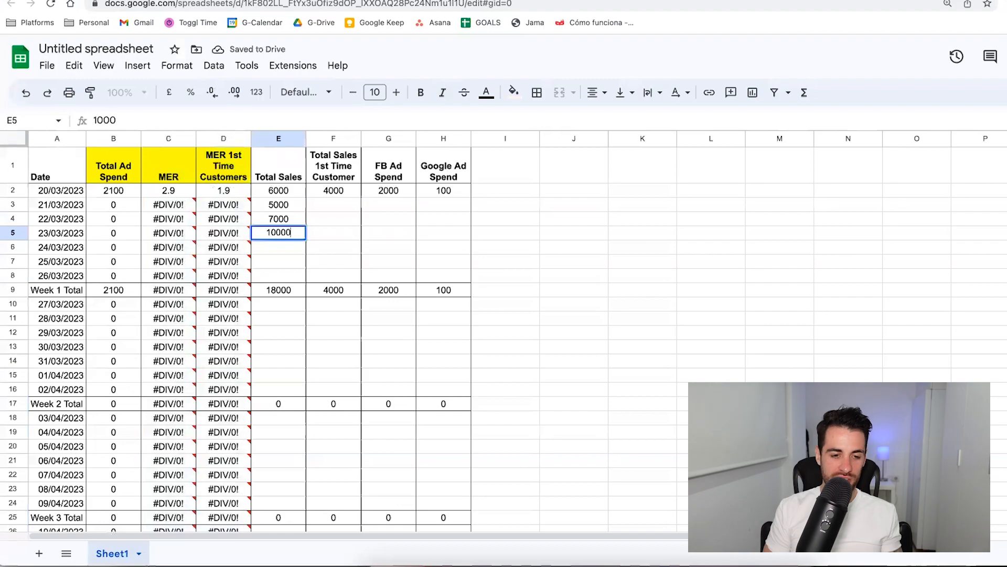
pyautogui.press('Return')
# Enter total sales of 3000, 4500 and 5000 for 24/03/2023 to 26/03/2023 in E6:E8.
pyautogui.write('3000')
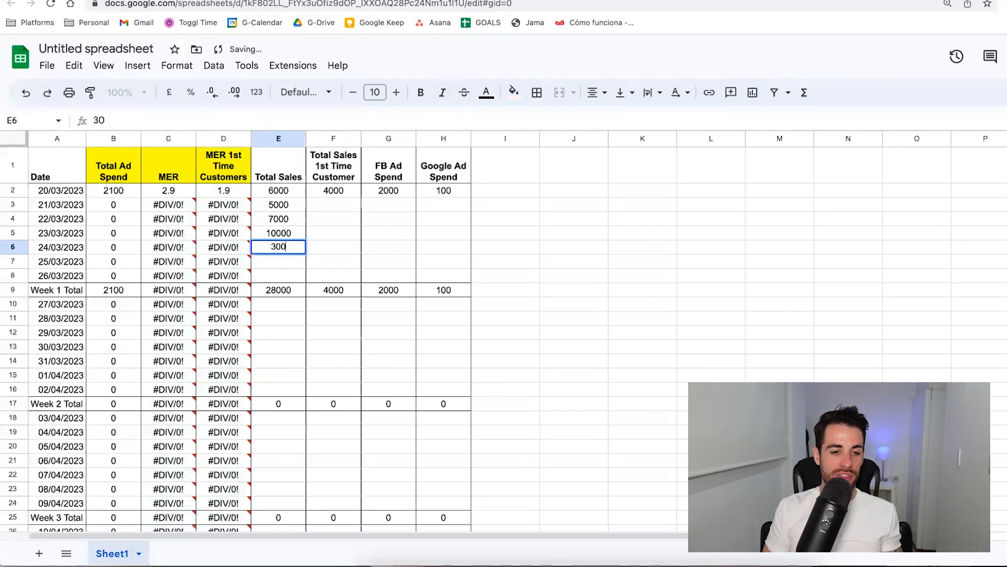
pyautogui.press('Return')
pyautogui.write('4500')
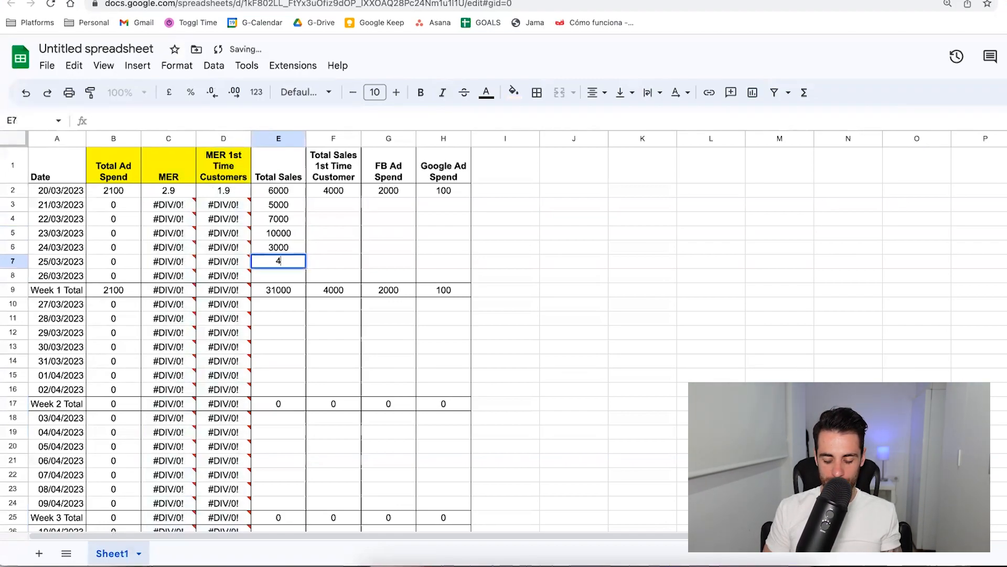
pyautogui.press('Return')
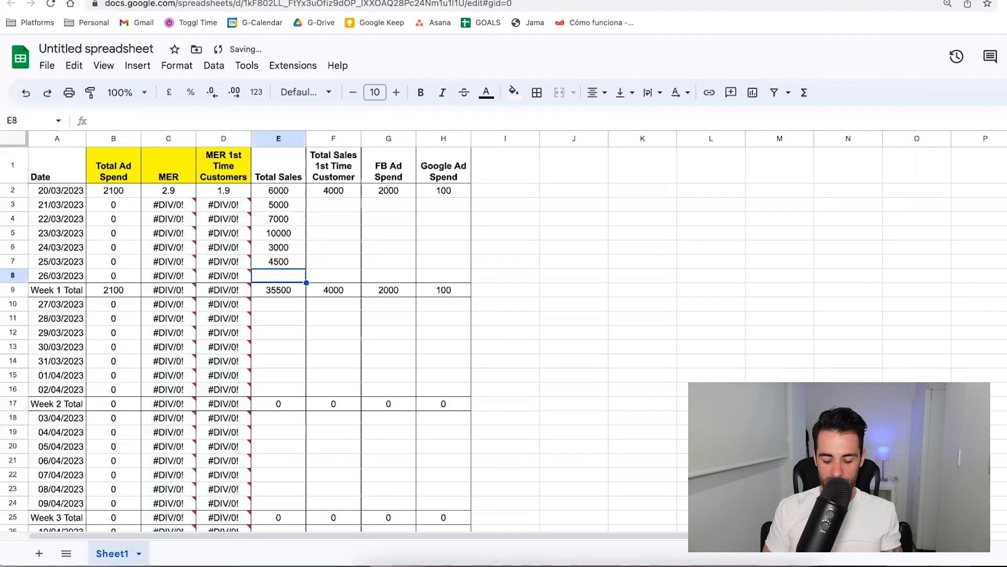
pyautogui.write('5000')
pyautogui.press('Tab')
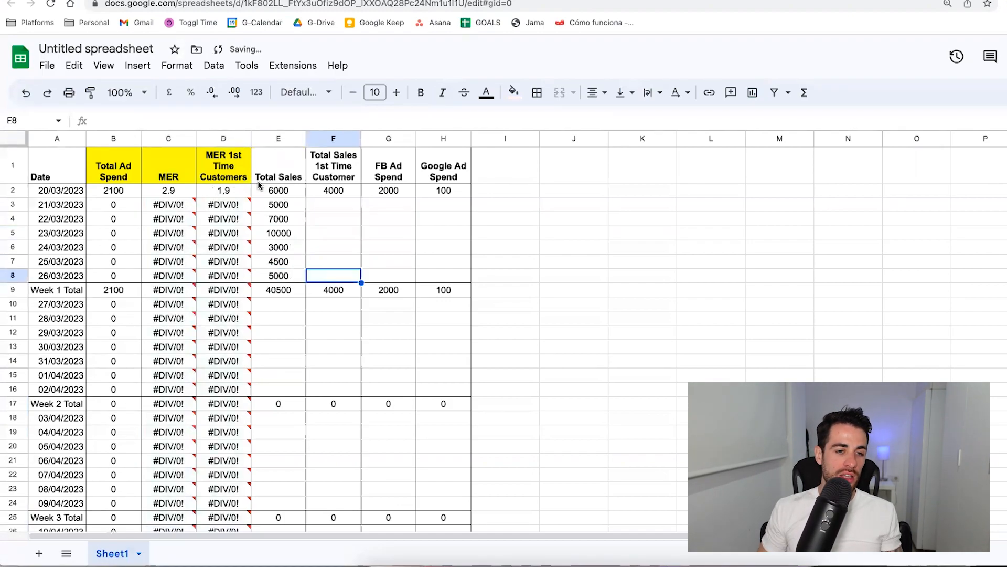
# Enter first-time customer sales of 3000 in F3 and 6000 in F4.
pyautogui.click(350, 194)
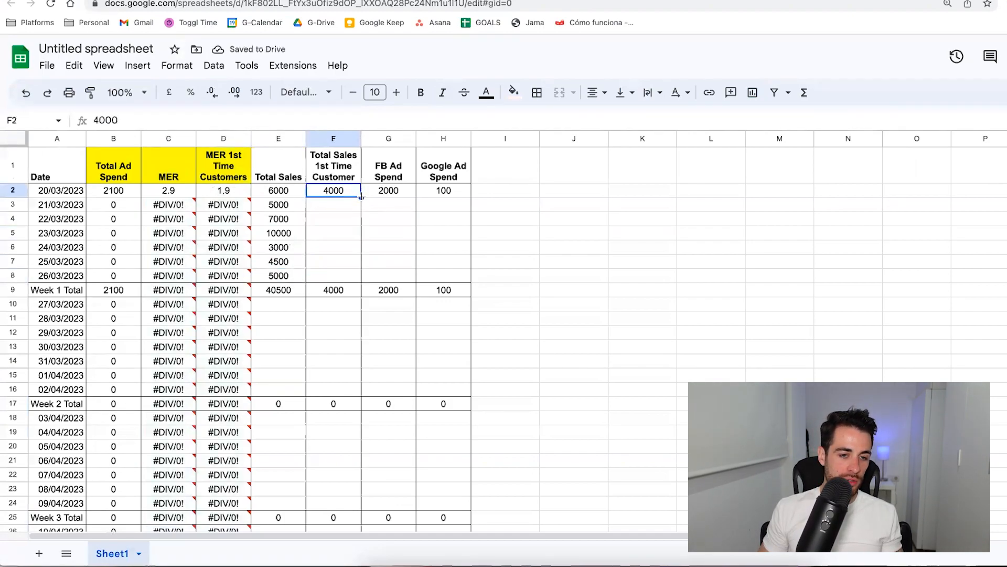
pyautogui.click(336, 206)
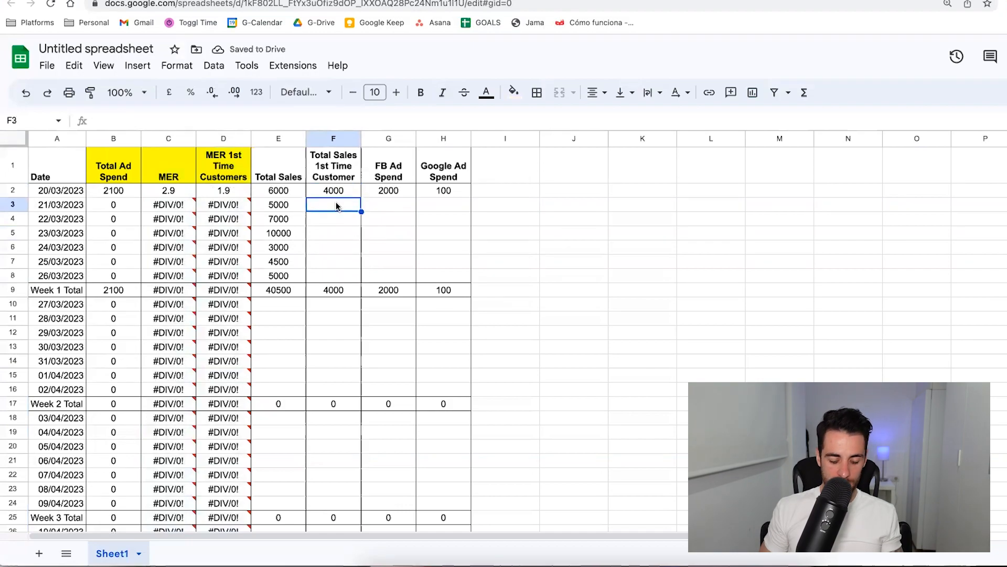
pyautogui.write('3000')
pyautogui.press('Tab')
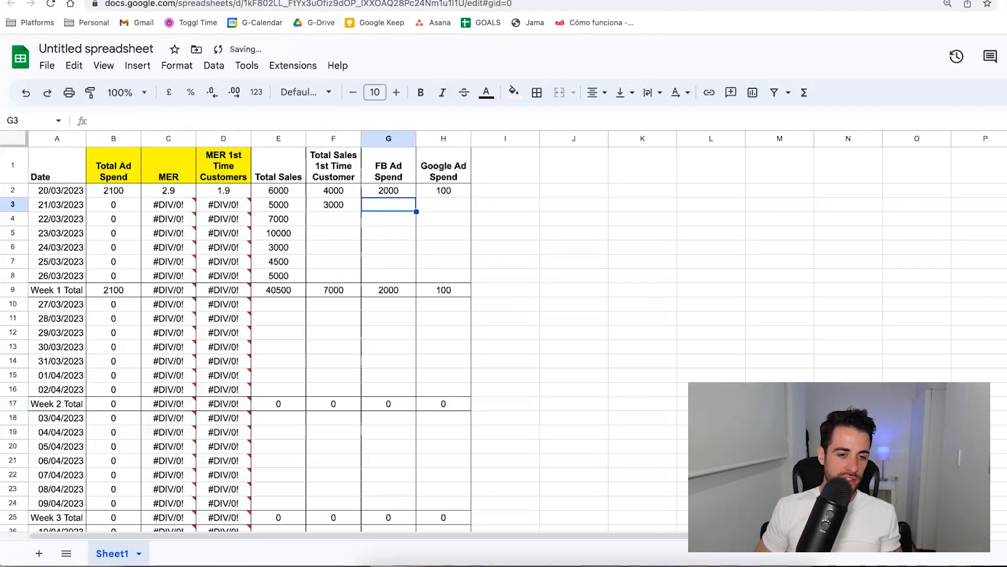
pyautogui.click(341, 220)
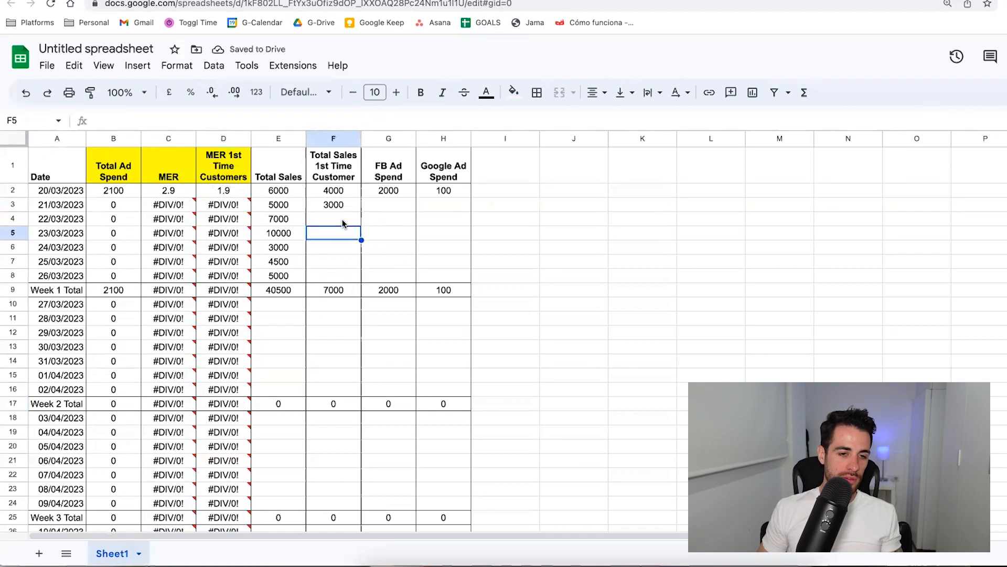
pyautogui.write('6000')
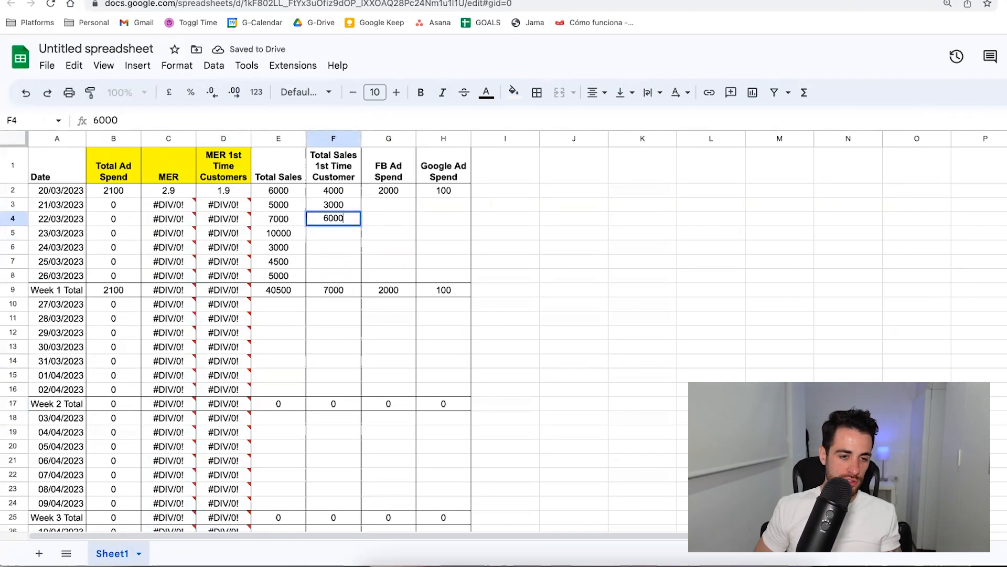
pyautogui.press('Return')
# Enter first-time customer sales of 8000, 2000, 2500 and 4000 for 23/03/2023 to 26/03/2023 in F5:F8.
pyautogui.write('9000')
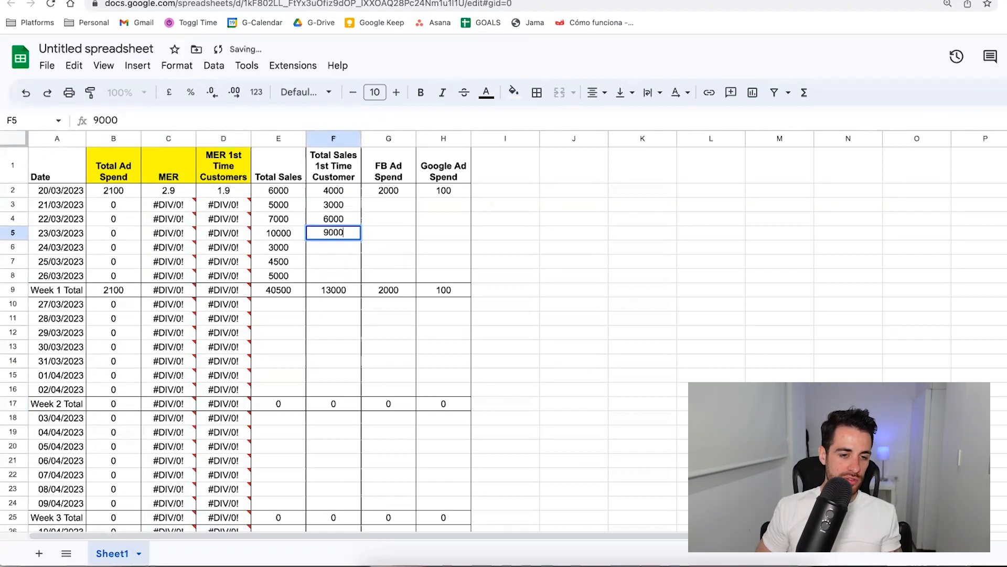
pyautogui.press('BackSpace')
pyautogui.press('BackSpace')
pyautogui.press('BackSpace')
pyautogui.press('BackSpace')
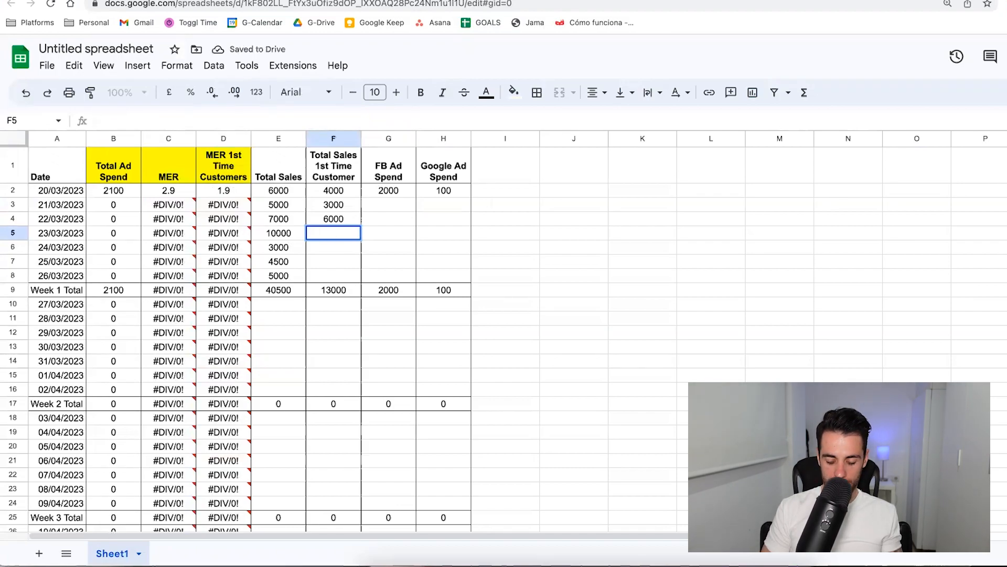
pyautogui.write('8000')
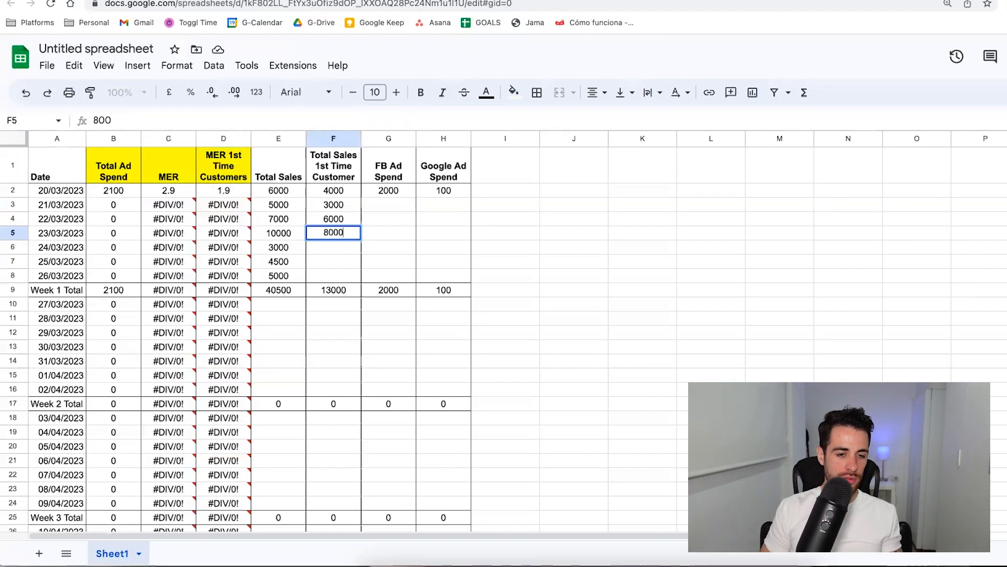
pyautogui.press('Return')
pyautogui.write('2000')
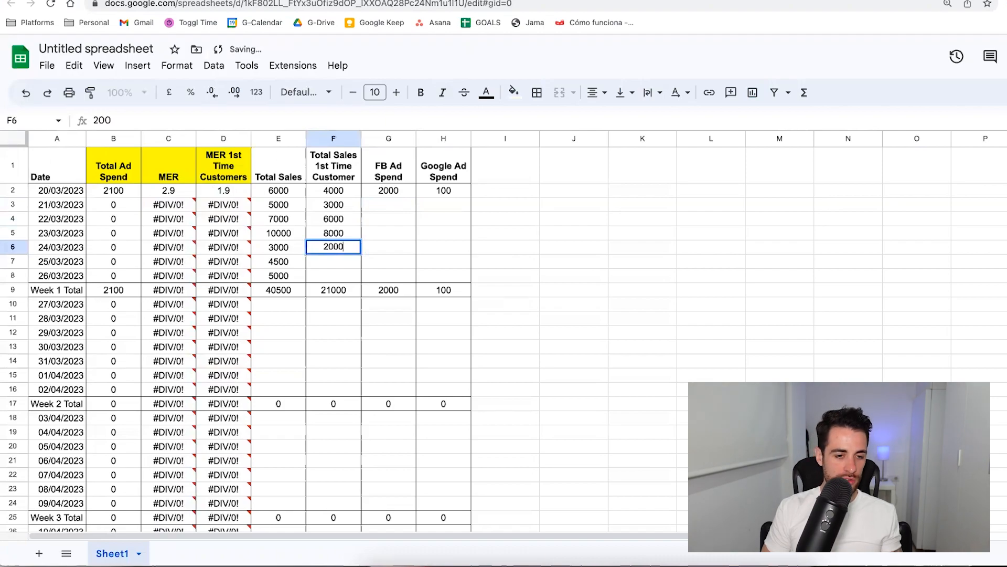
pyautogui.press('Return')
pyautogui.write('2500')
pyautogui.press('Return')
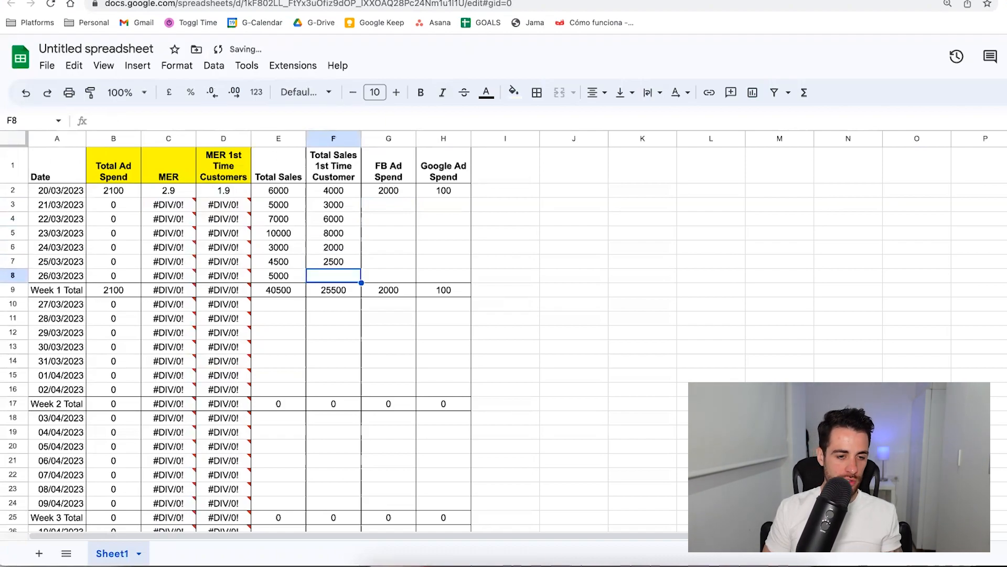
pyautogui.write('4000')
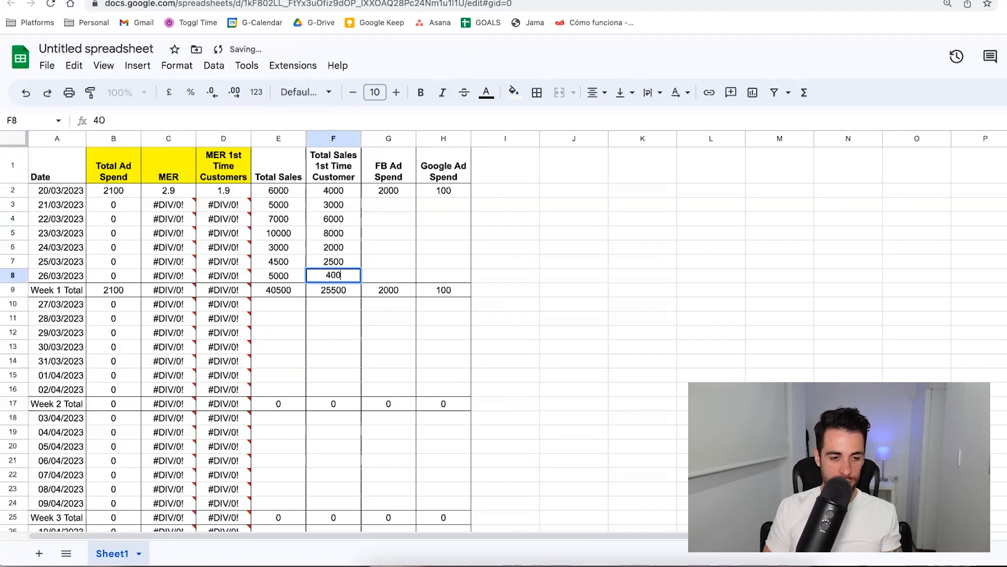
pyautogui.press('Tab')
# Fill the 2000 FB ad spend and the 100 Google ad spend from row 2 down through row 8.
pyautogui.click(403, 194)
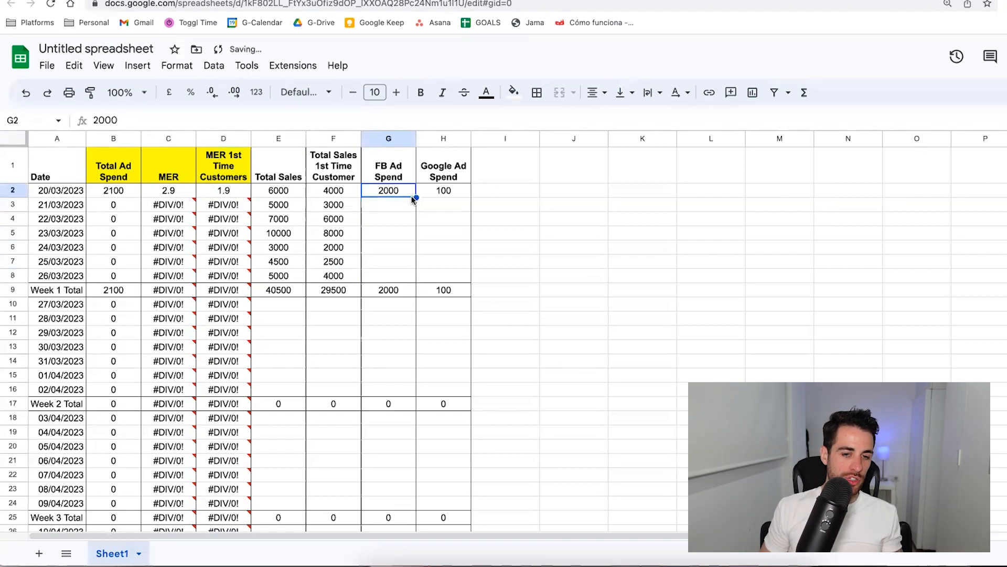
pyautogui.moveTo(417, 198); pyautogui.dragTo(412, 273)
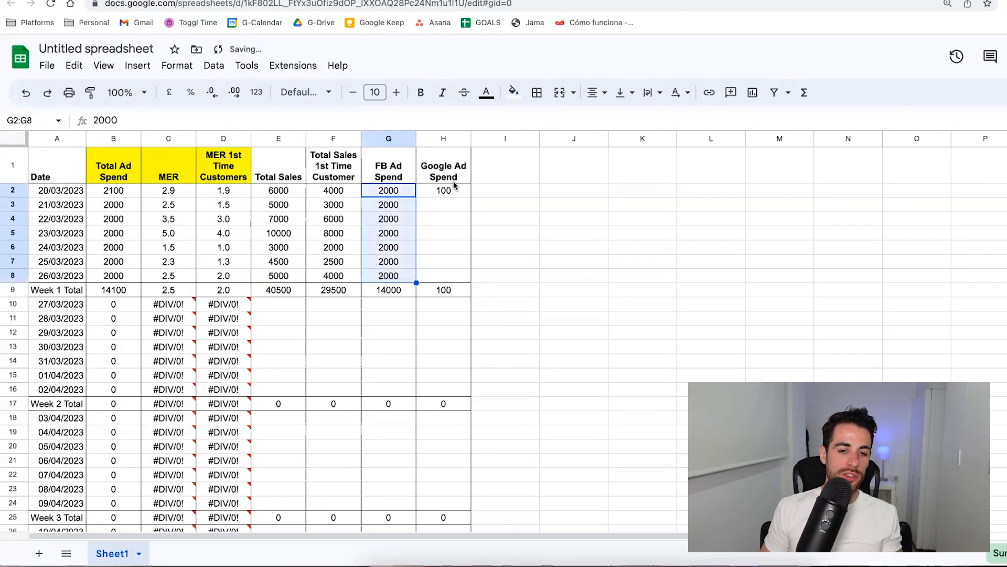
pyautogui.click(446, 190)
pyautogui.moveTo(471, 197); pyautogui.dragTo(467, 274)
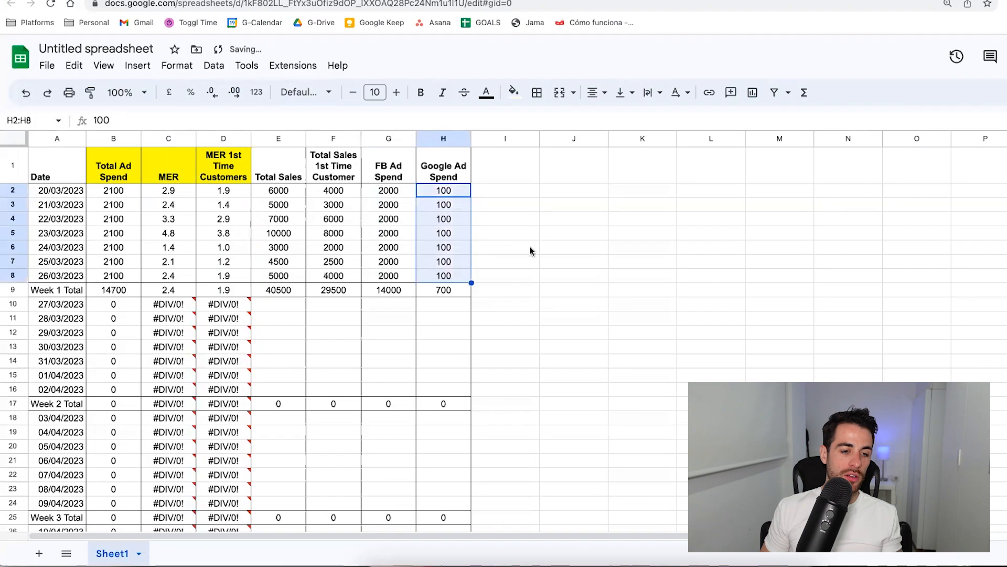
pyautogui.click(531, 250)
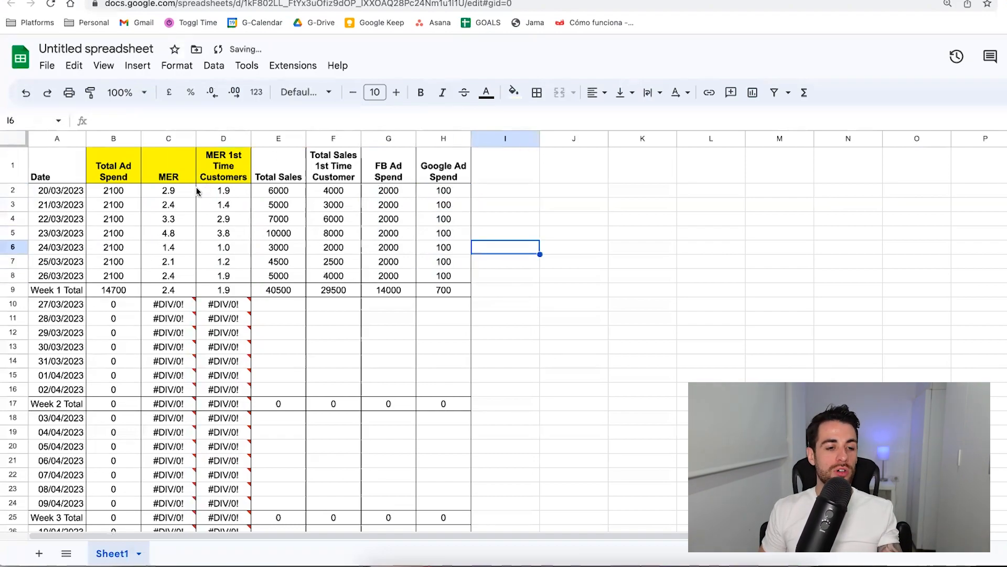
# Examine the Week 1 Total MER in C9 and the first-time customer MER in D9.
pyautogui.click(173, 293)
pyautogui.click(227, 292)
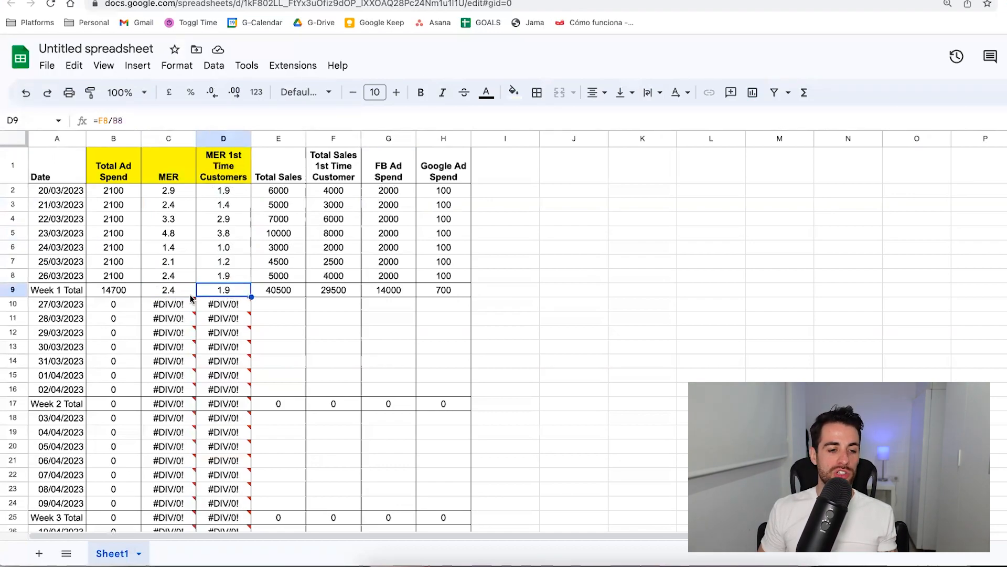
pyautogui.click(168, 294)
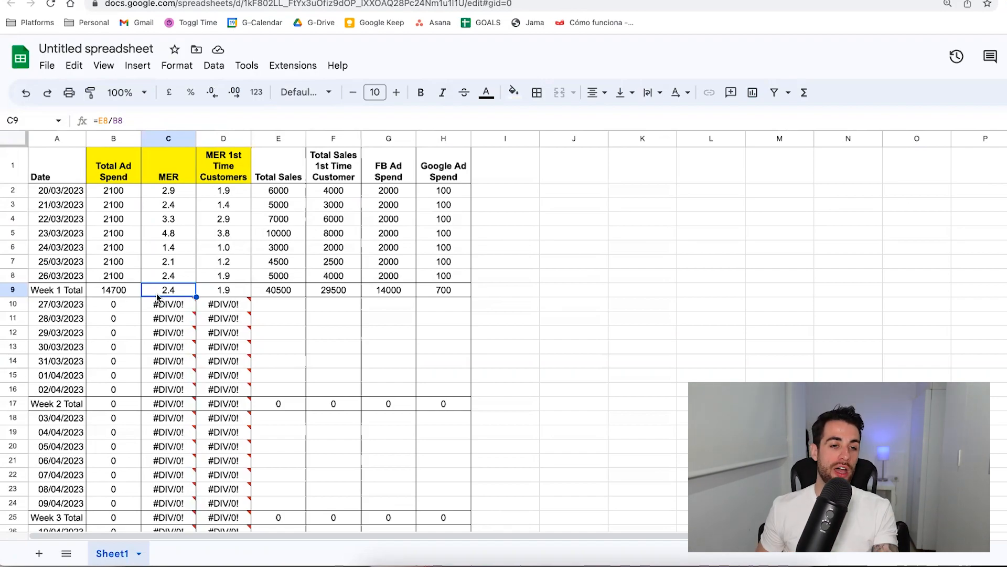
pyautogui.click(216, 293)
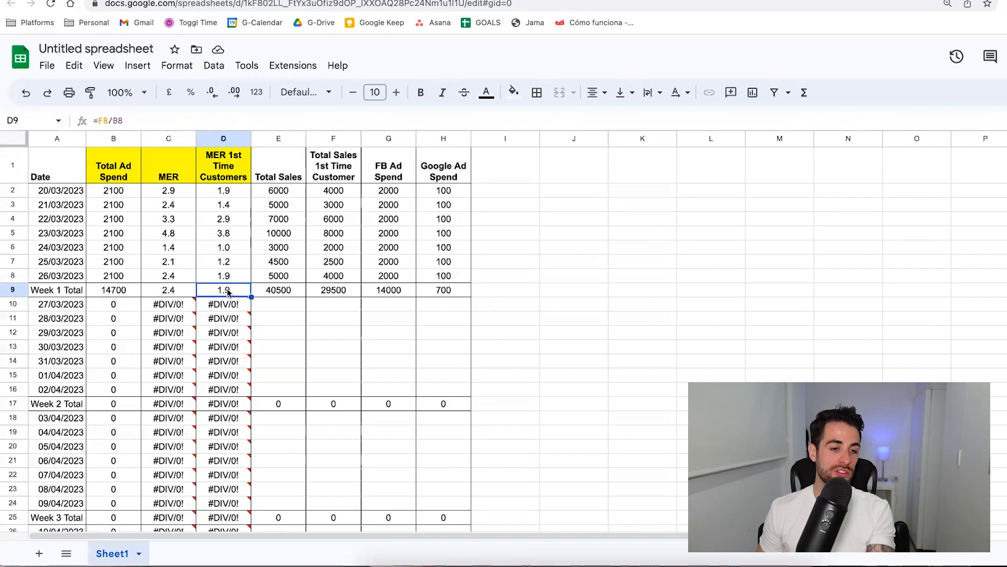
# Compare the MER and first-time customer MER in the Week 1 Total row and the daily rows for 20/03/2023 to 22/03/2023.
pyautogui.click(180, 291)
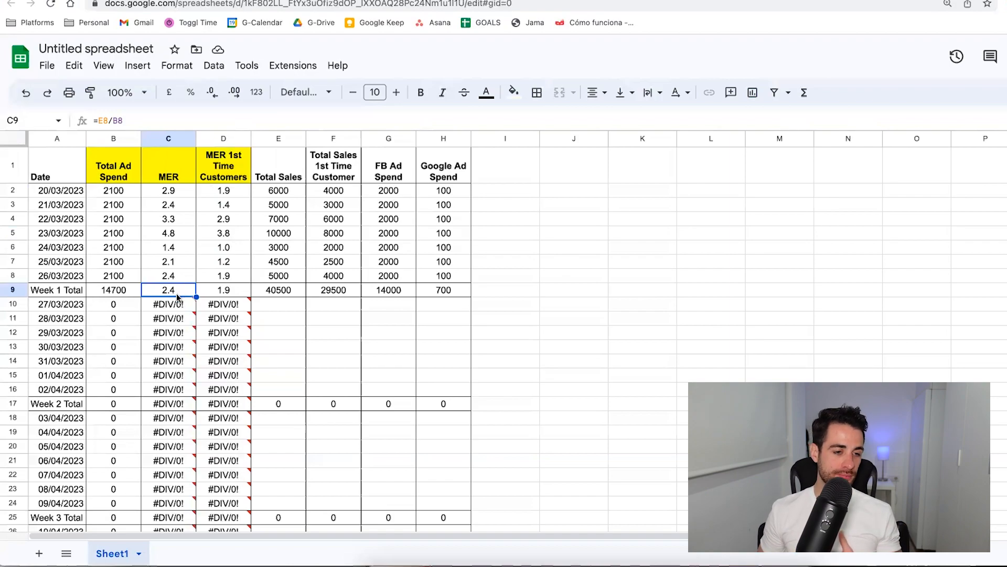
pyautogui.click(221, 292)
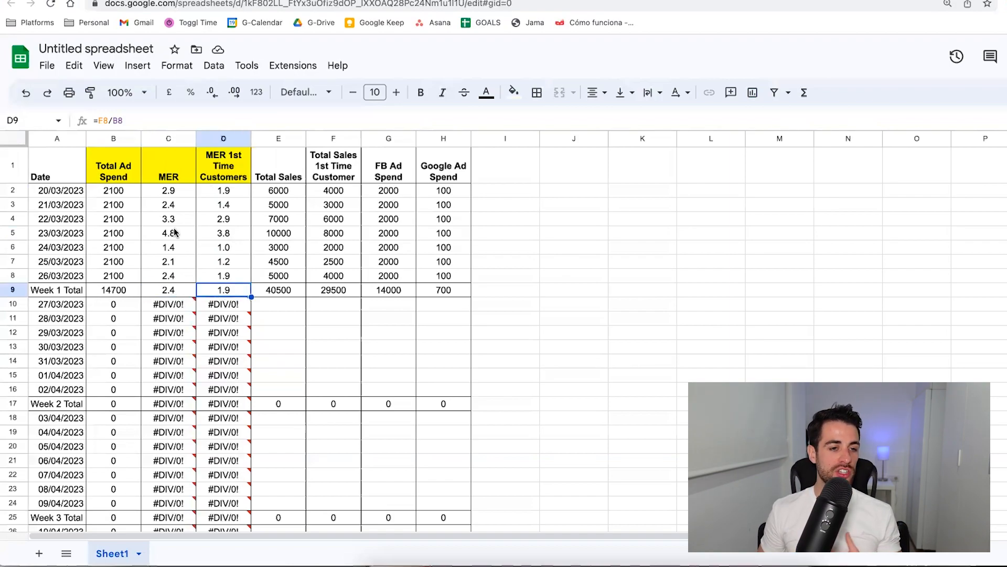
pyautogui.click(169, 194)
pyautogui.click(223, 192)
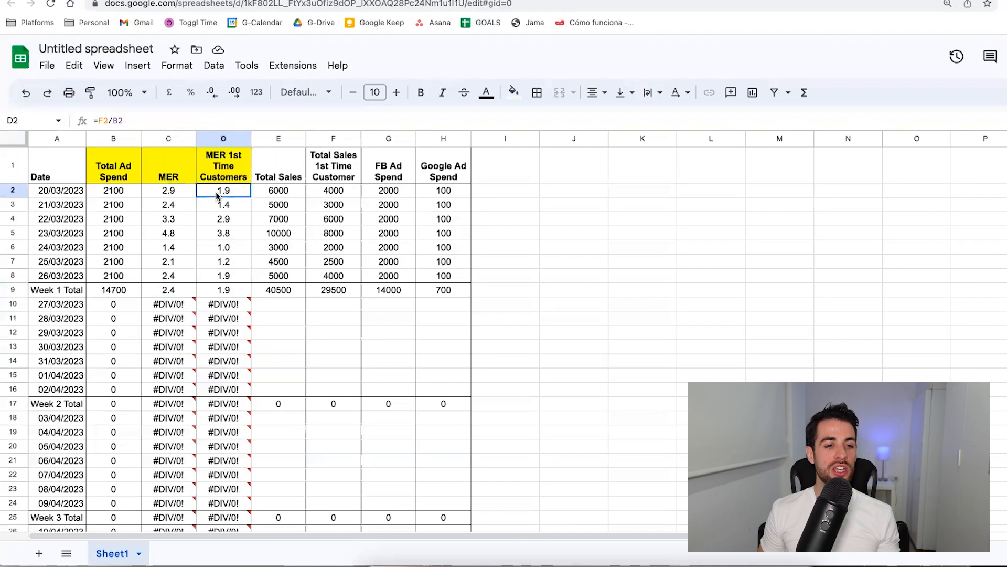
pyautogui.click(225, 205)
pyautogui.click(174, 207)
pyautogui.click(182, 221)
pyautogui.click(215, 223)
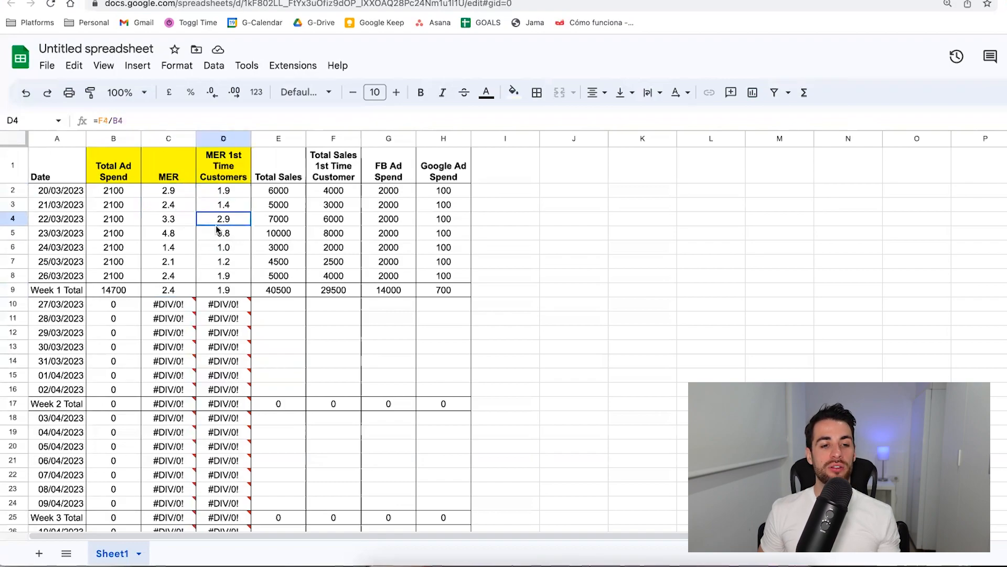
# Highlight the dates 20/03/2023 in A2 and 24/03/2023 in A6 with a yellow fill.
pyautogui.click(72, 192)
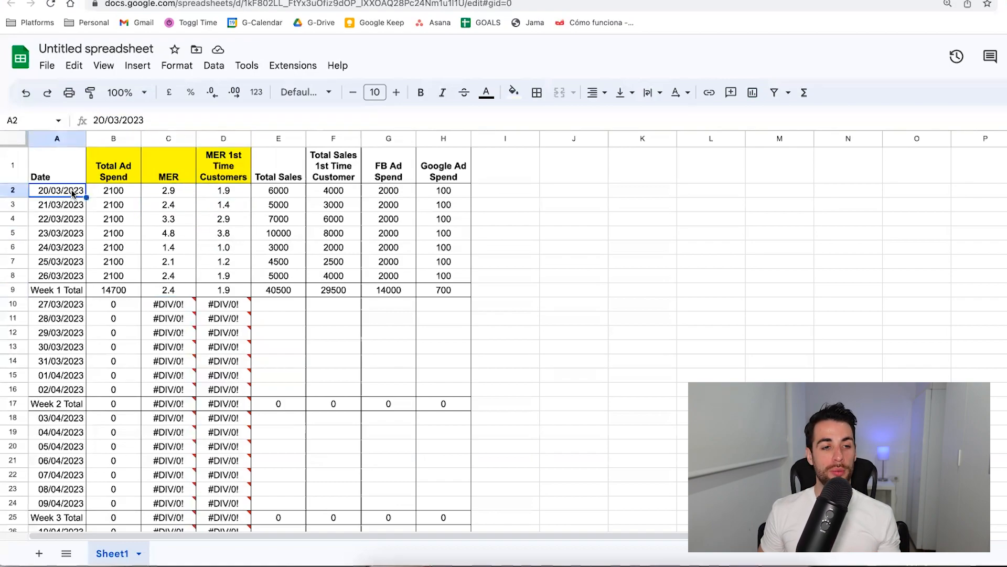
pyautogui.click(514, 93)
pyautogui.click(560, 156)
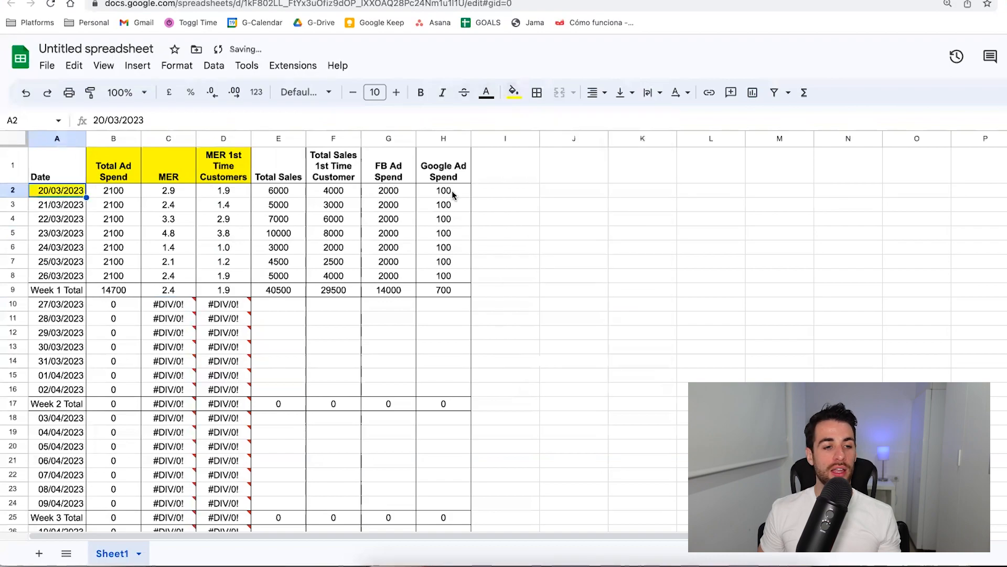
pyautogui.click(61, 247)
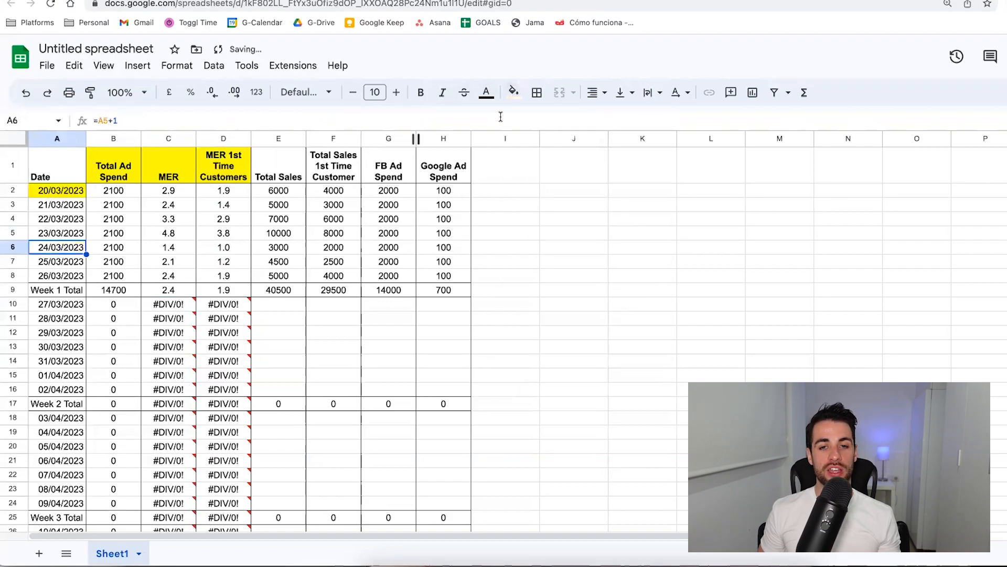
pyautogui.click(514, 93)
pyautogui.click(563, 156)
pyautogui.click(223, 233)
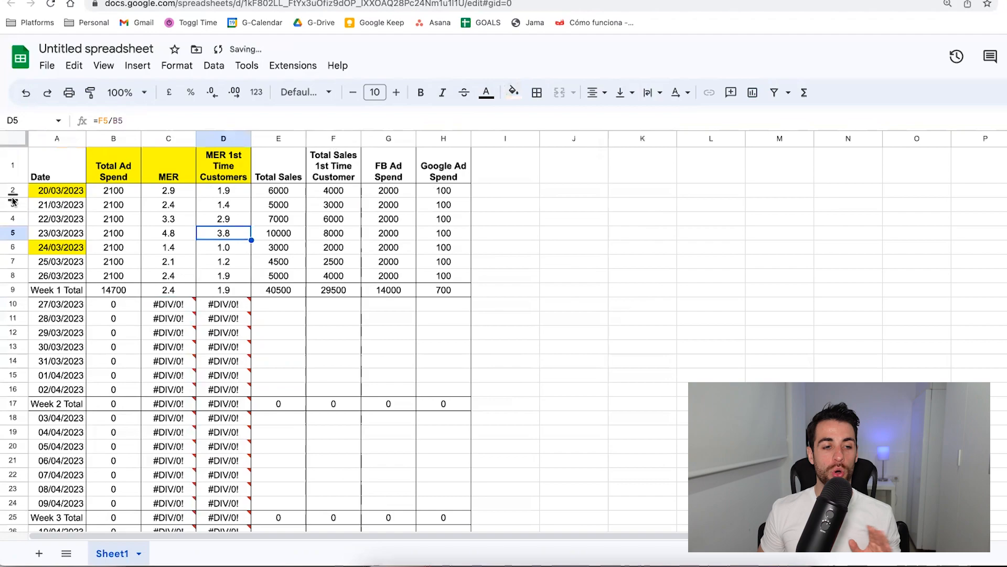